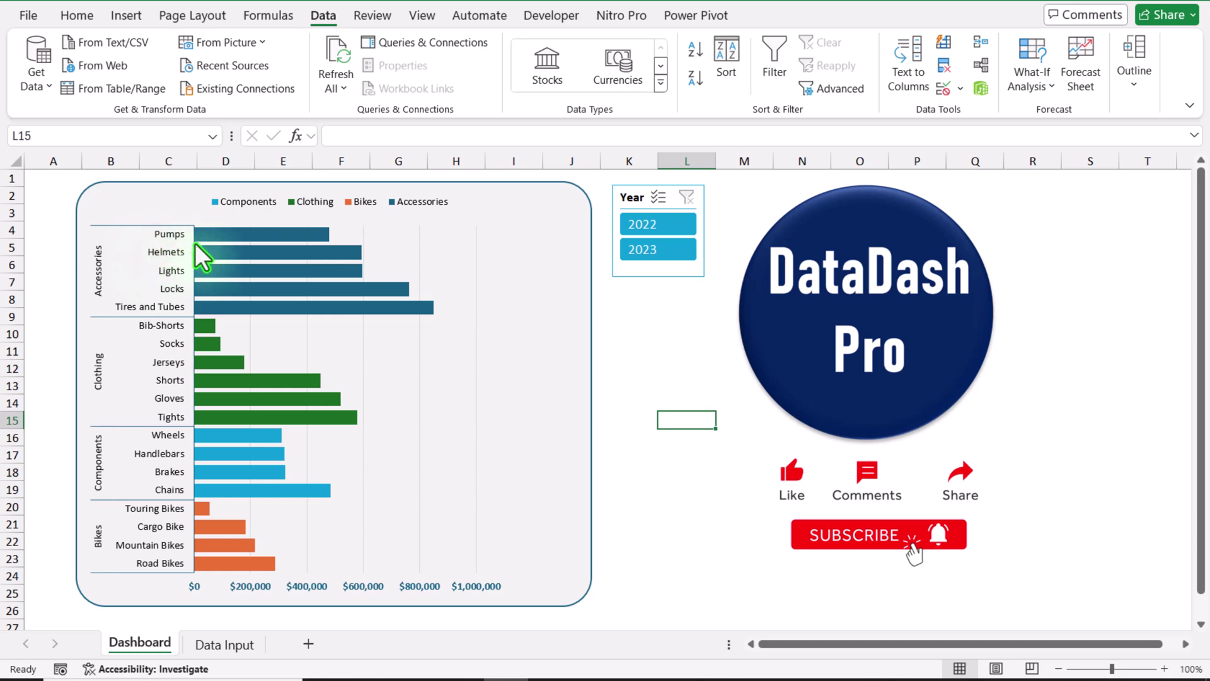
# Check a Dashboard chart bar's value, then switch to the Data Input sheet.
pyautogui.moveTo(199, 267)
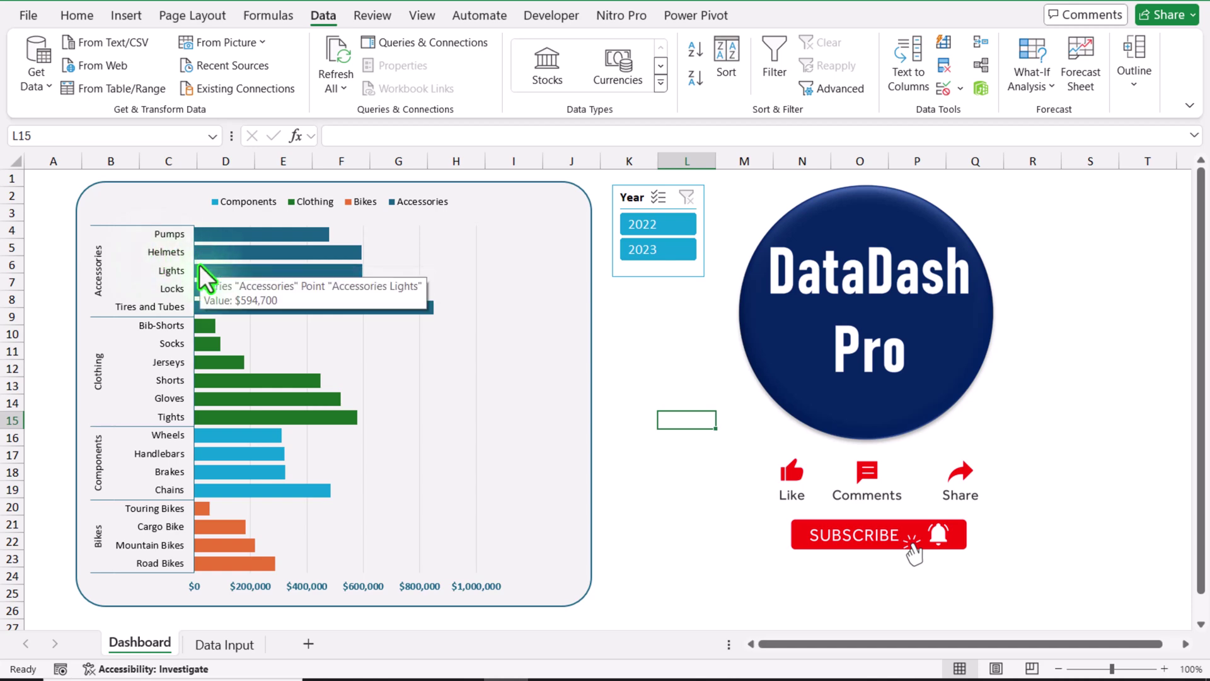
pyautogui.click(215, 643)
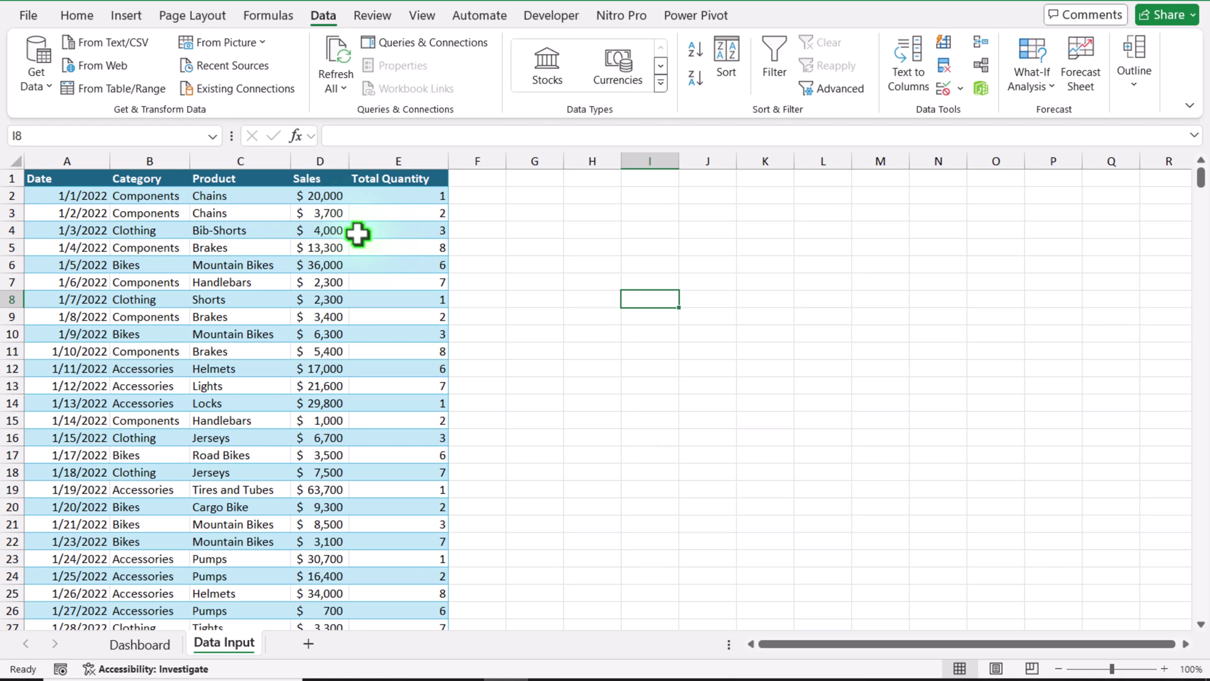
# Pick Wheels from the product dropdown in C7 for the 1/6/2022 sale.
pyautogui.click(167, 286)
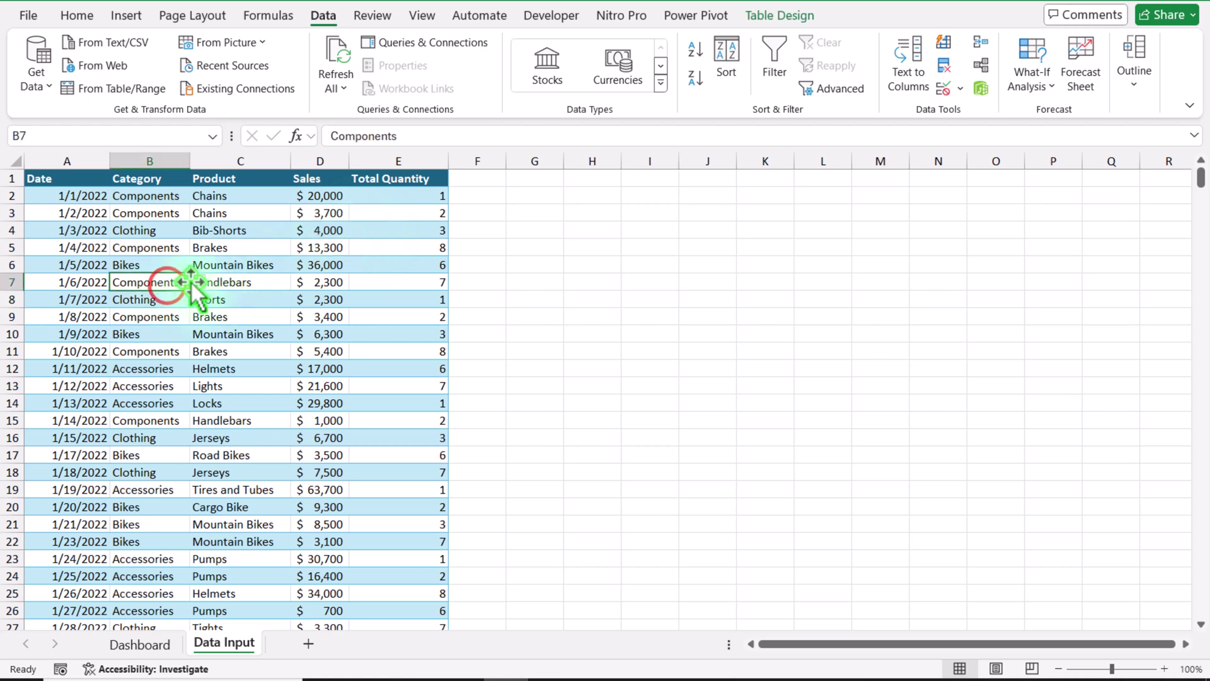
pyautogui.click(228, 282)
pyautogui.click(297, 282)
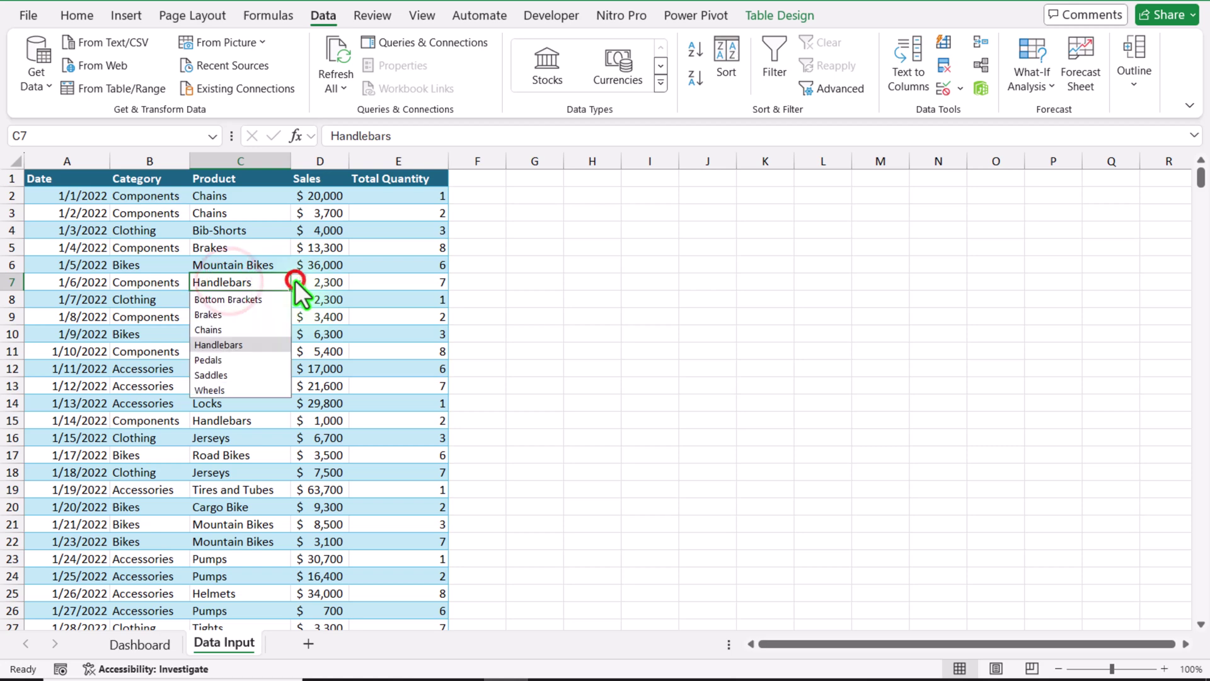
pyautogui.click(247, 387)
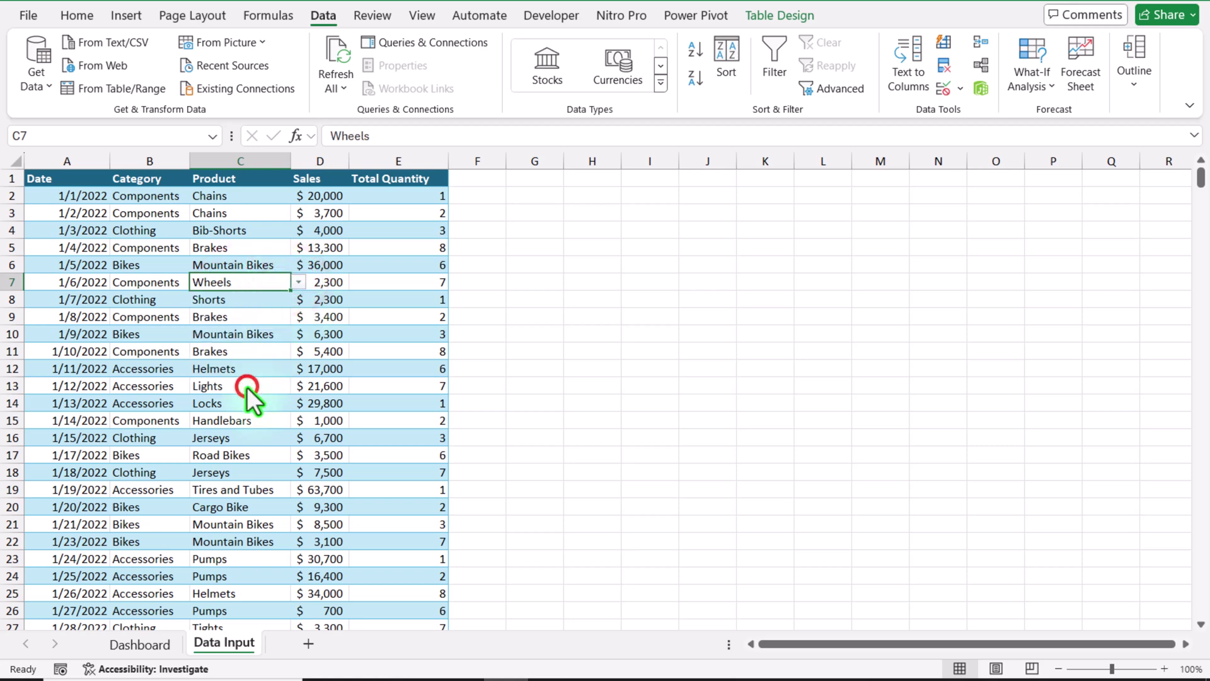
# Set B7's category to Bikes and C7's product to Road Bikes.
pyautogui.click(174, 282)
pyautogui.click(196, 282)
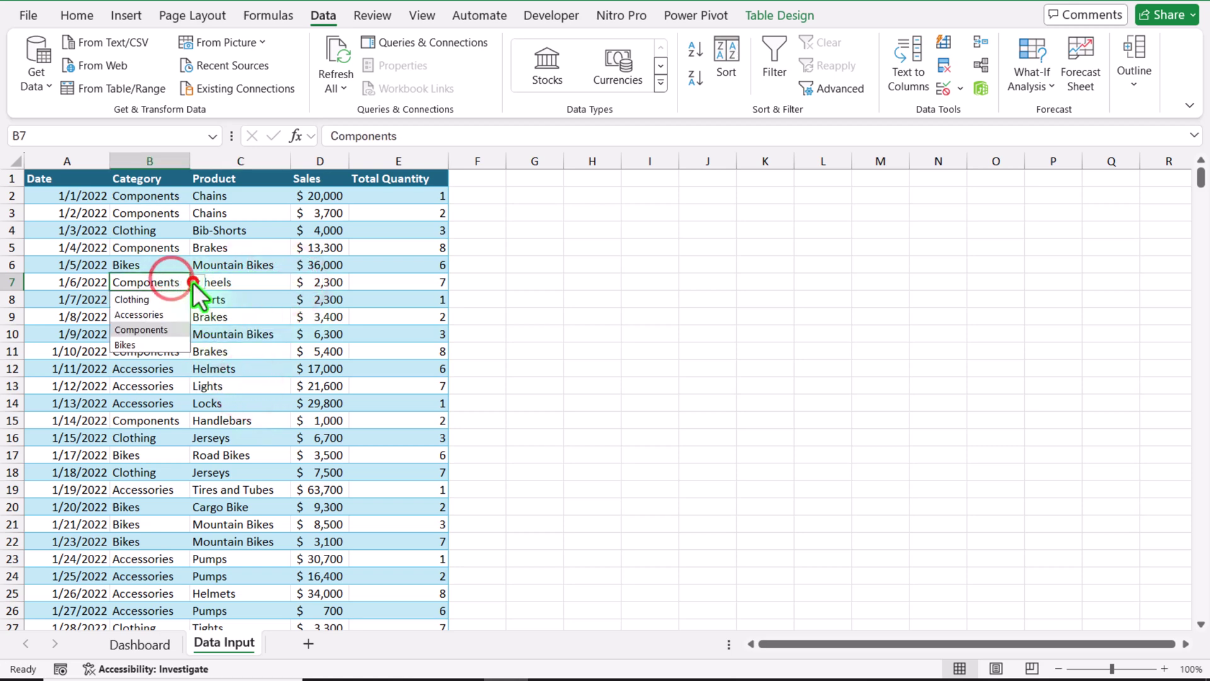
pyautogui.click(165, 345)
pyautogui.click(240, 279)
pyautogui.click(297, 281)
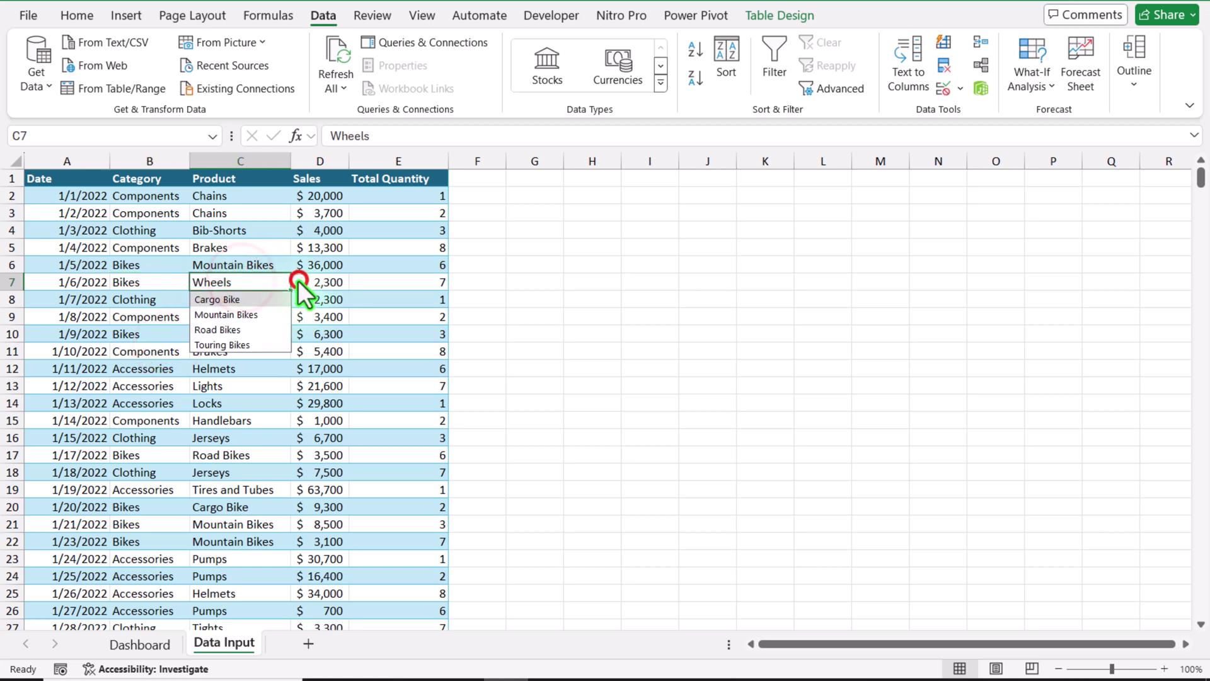
pyautogui.click(271, 327)
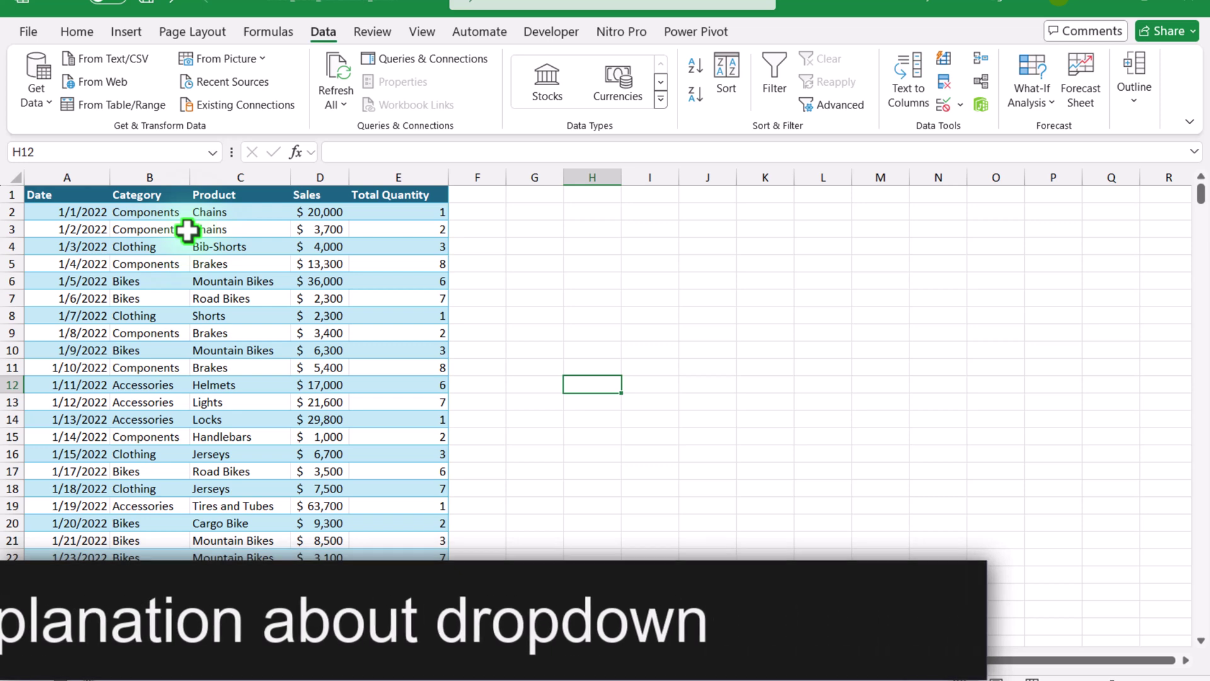
pyautogui.click(201, 658)
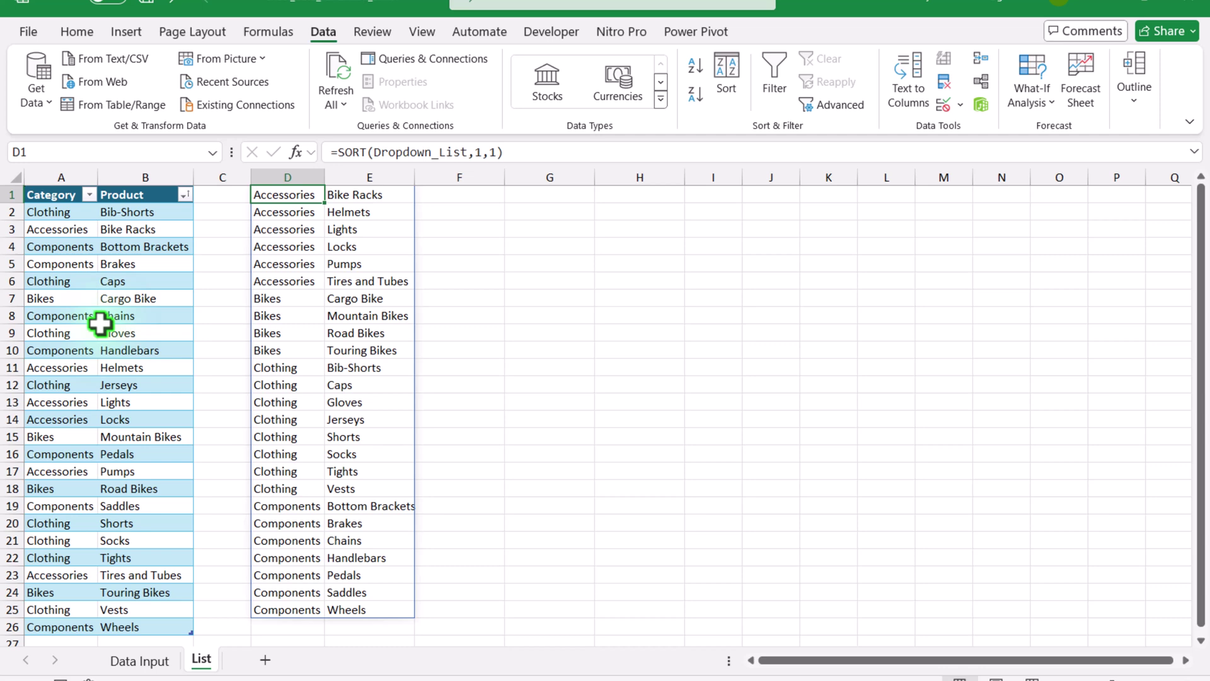
pyautogui.click(128, 661)
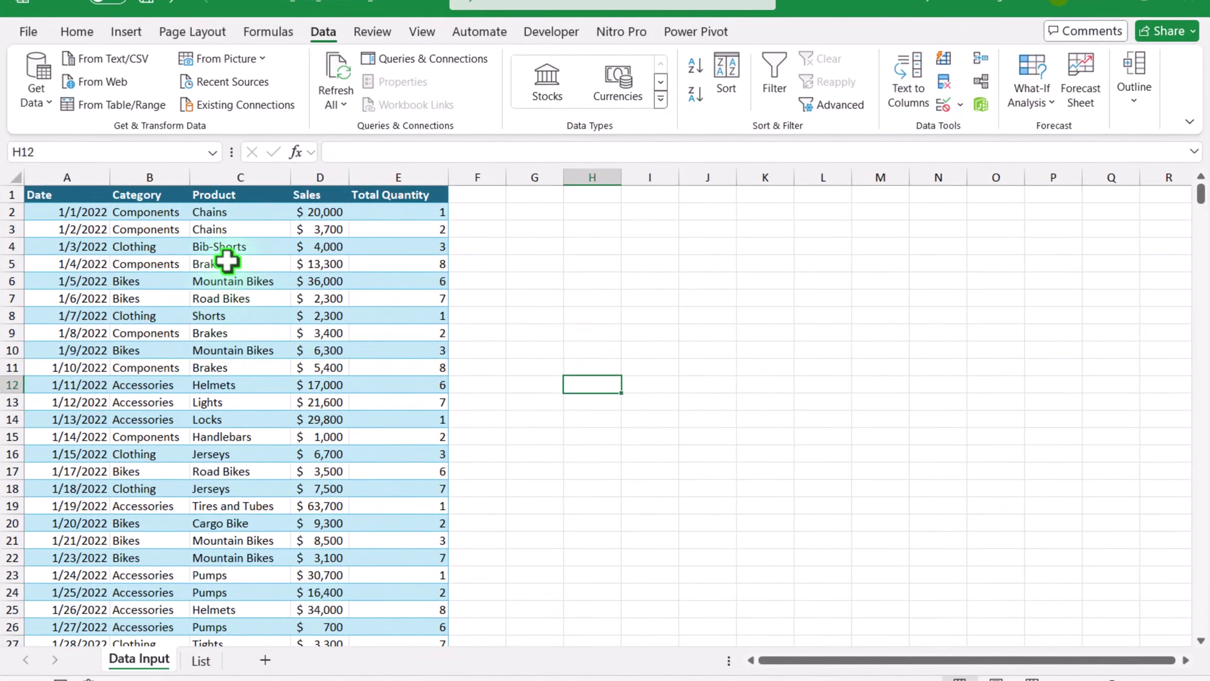
pyautogui.click(227, 260)
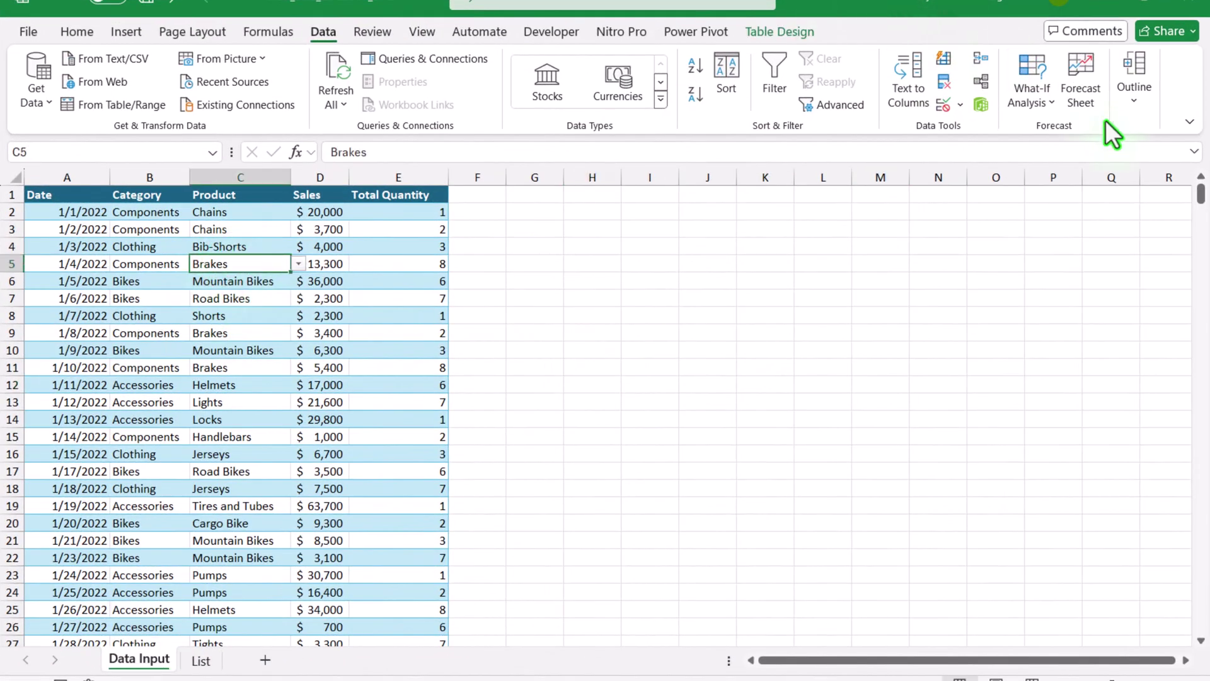
pyautogui.click(961, 104)
pyautogui.click(965, 125)
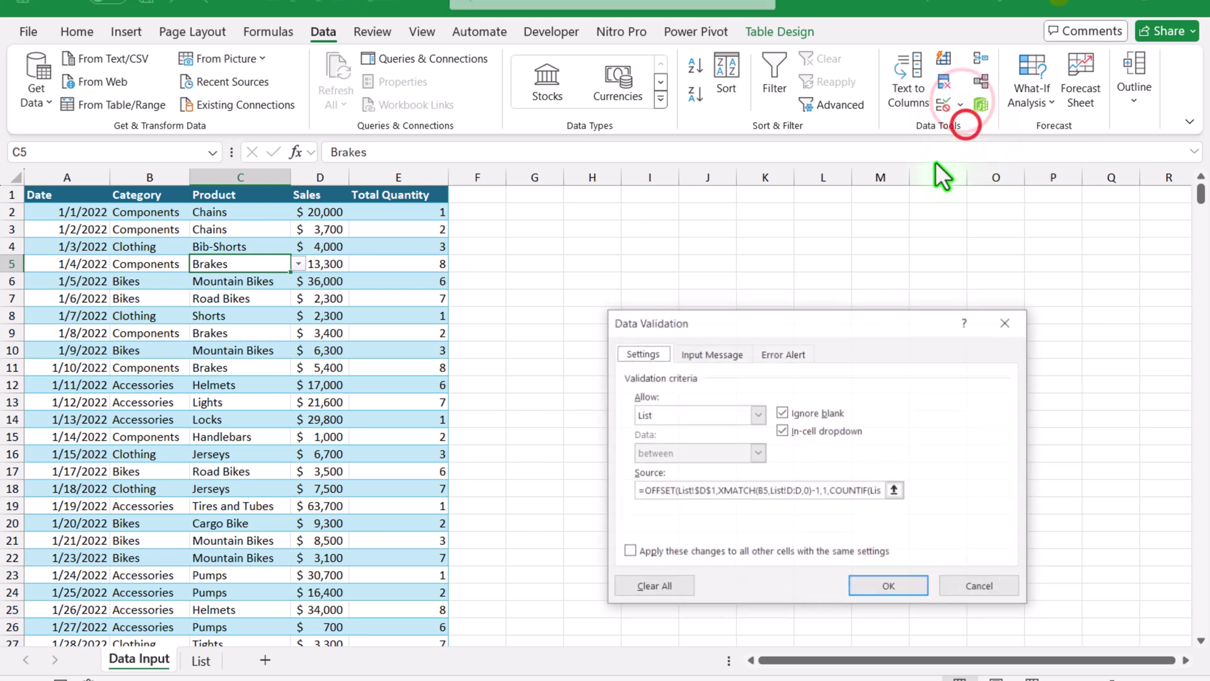
pyautogui.click(728, 498)
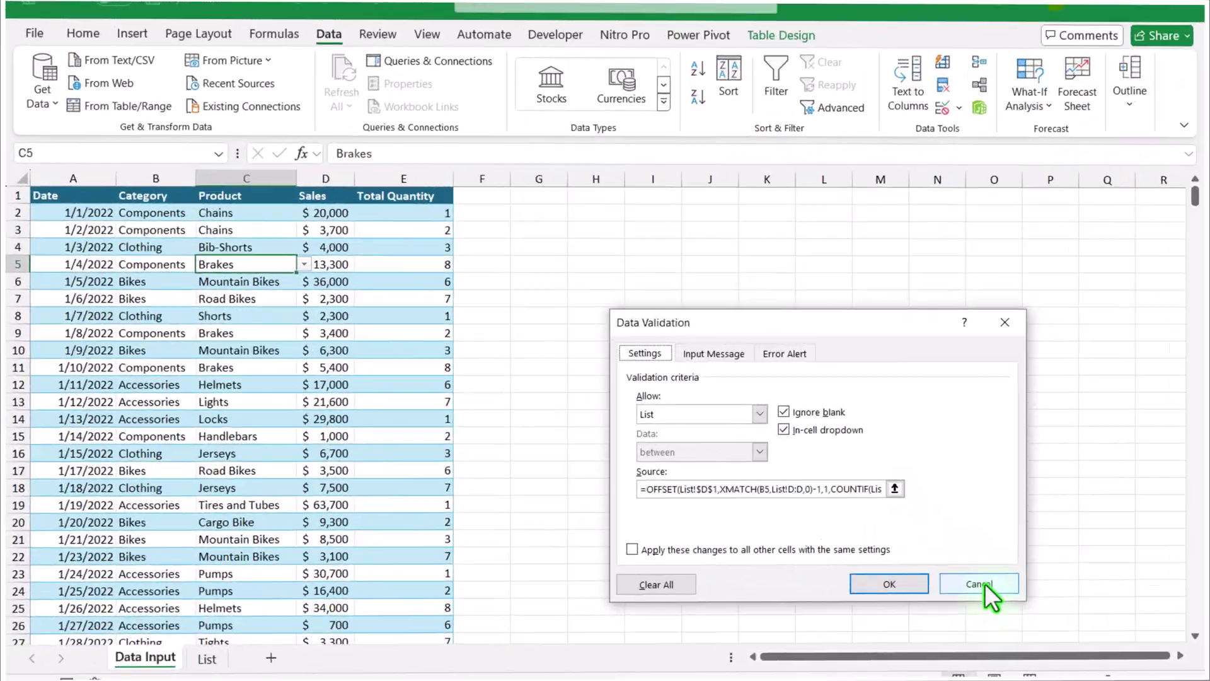
pyautogui.click(983, 584)
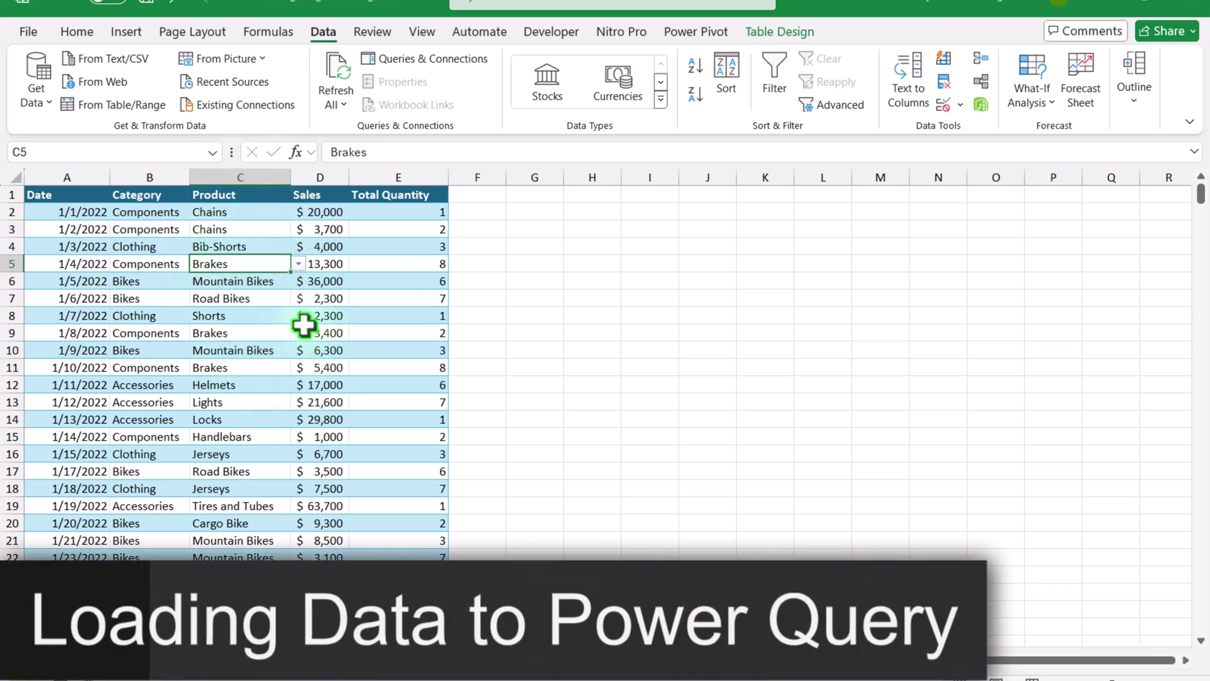
# Load the sales table into Power Query and duplicate the Category column.
pyautogui.click(118, 104)
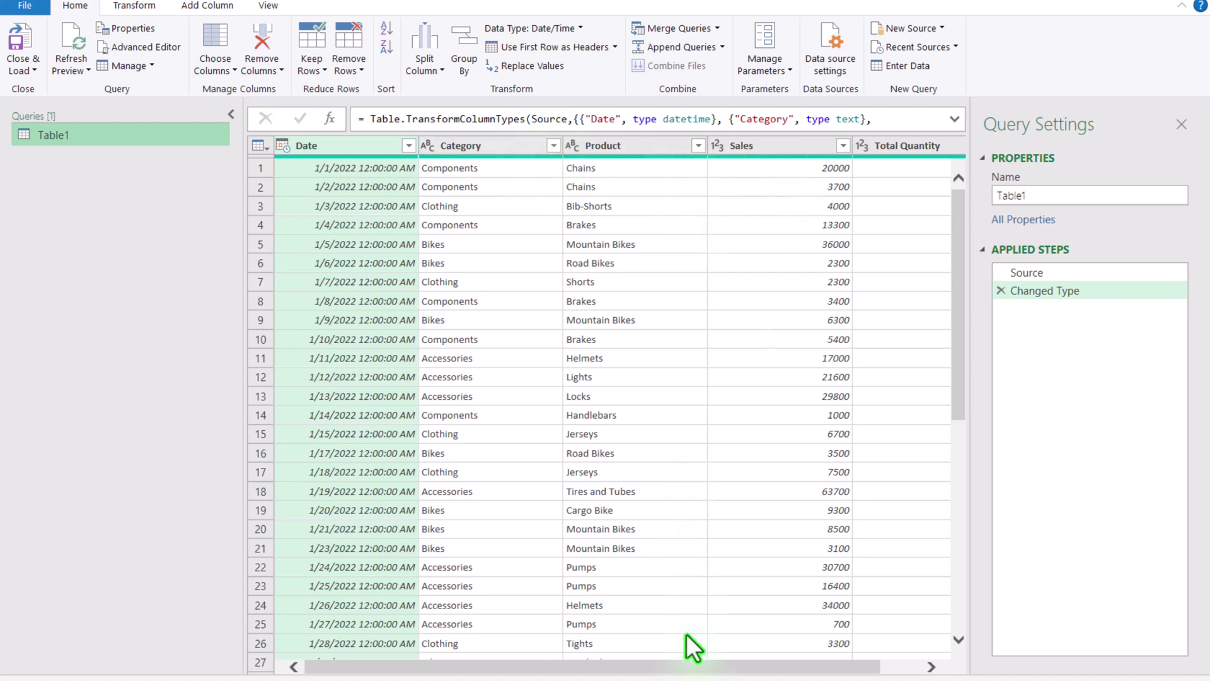
pyautogui.click(677, 665)
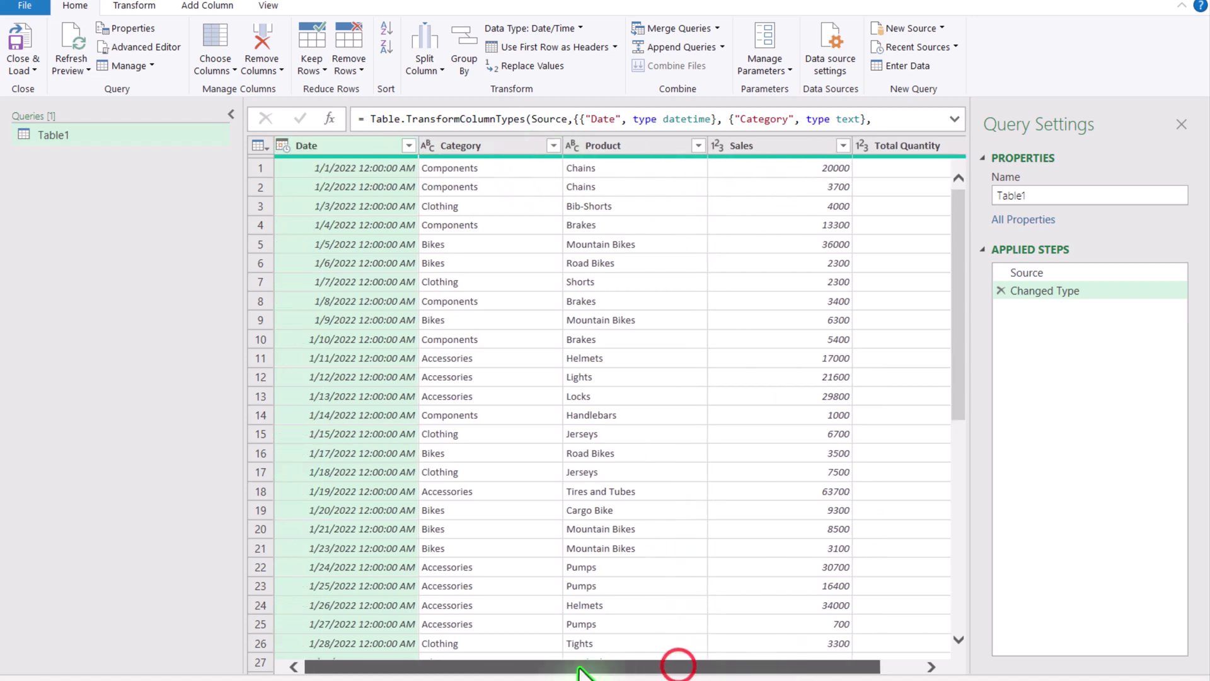
pyautogui.click(445, 145)
pyautogui.rightClick(445, 145)
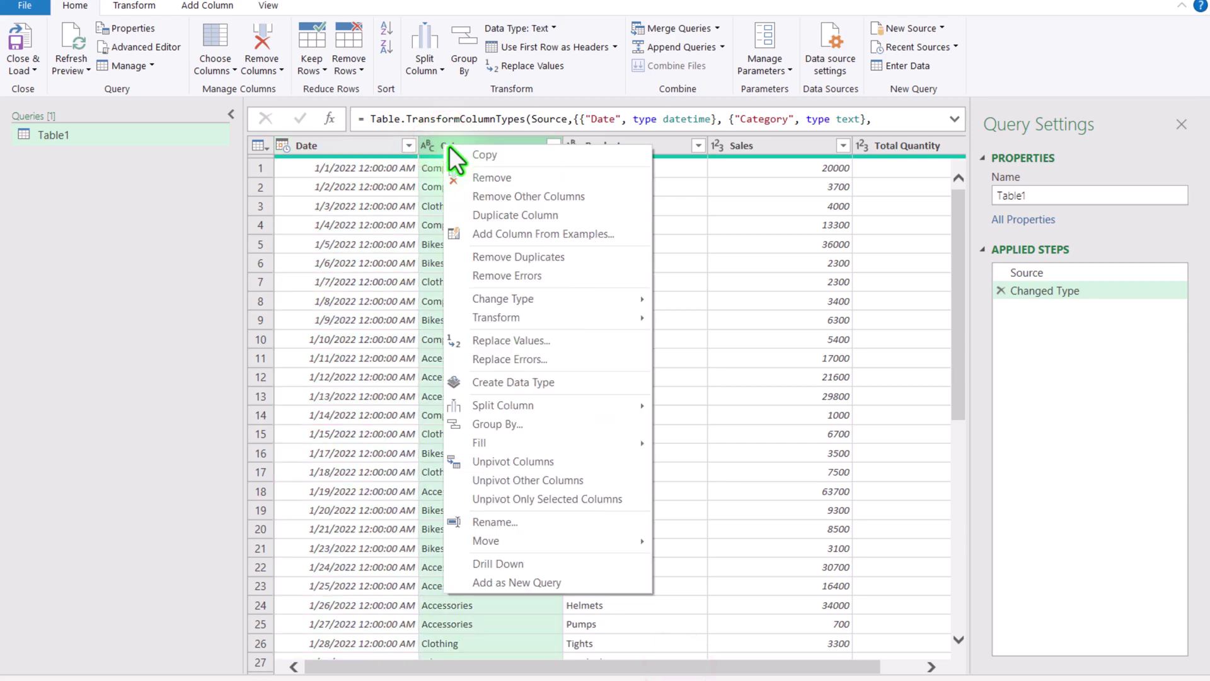
pyautogui.click(484, 218)
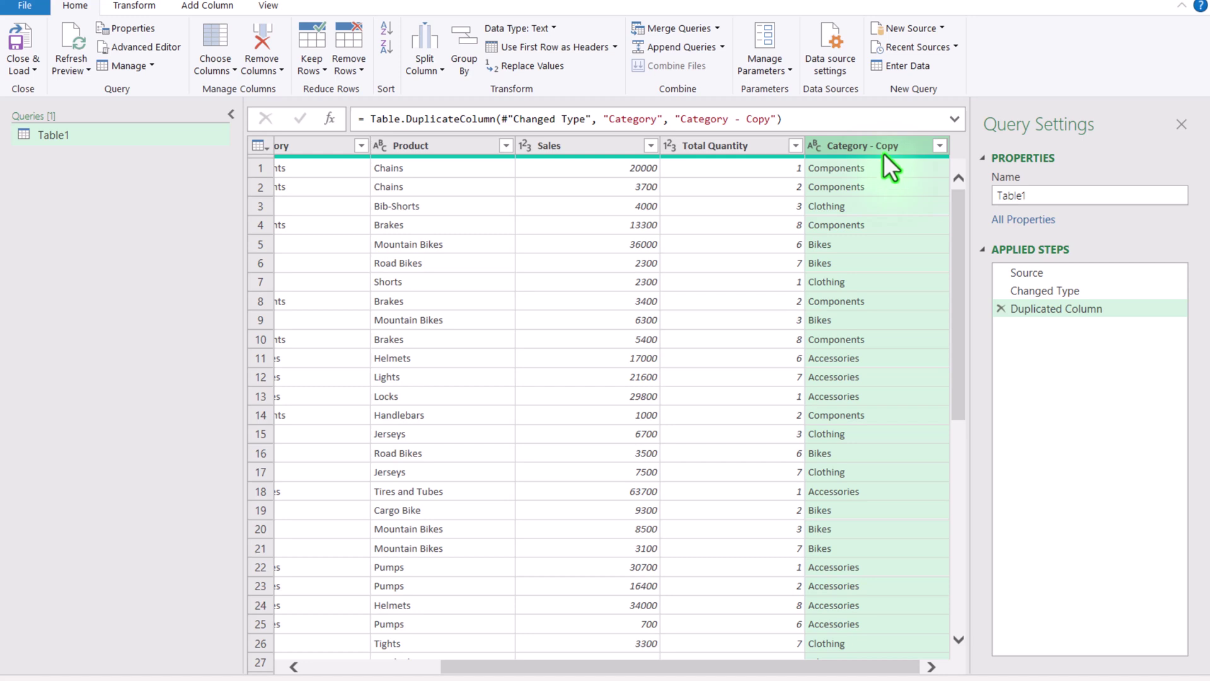
# Add a Year column extracted from the Date column.
pyautogui.moveTo(677, 666); pyautogui.dragTo(540, 670)
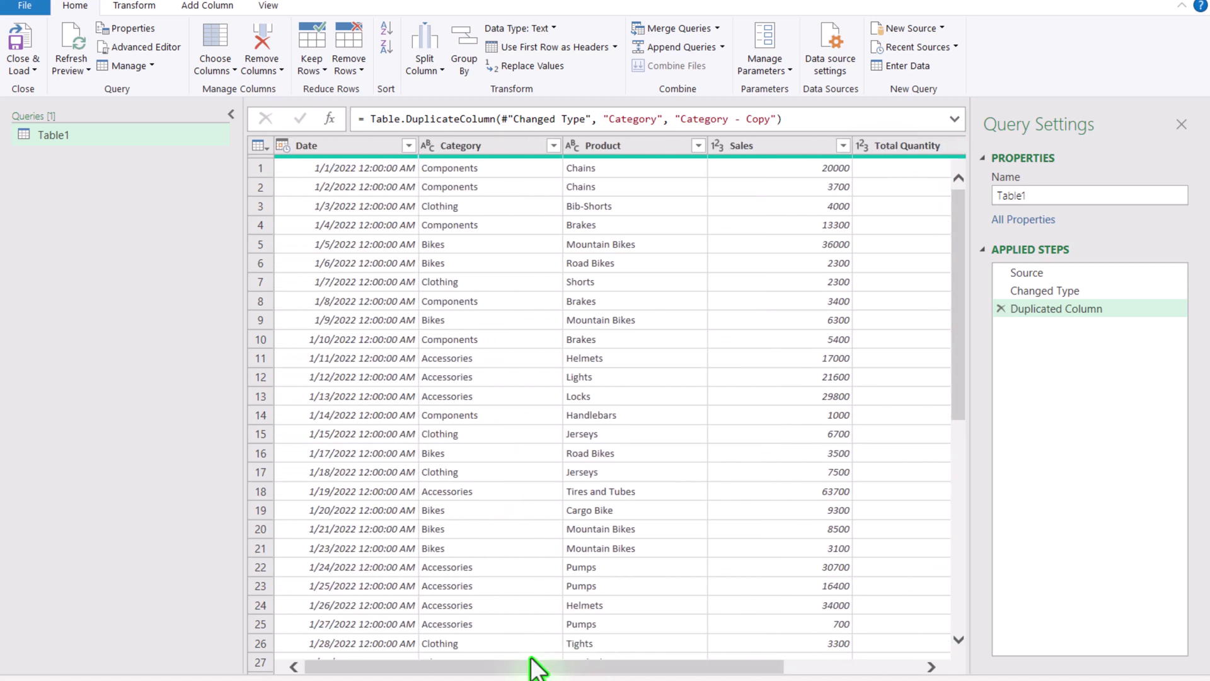
pyautogui.click(342, 146)
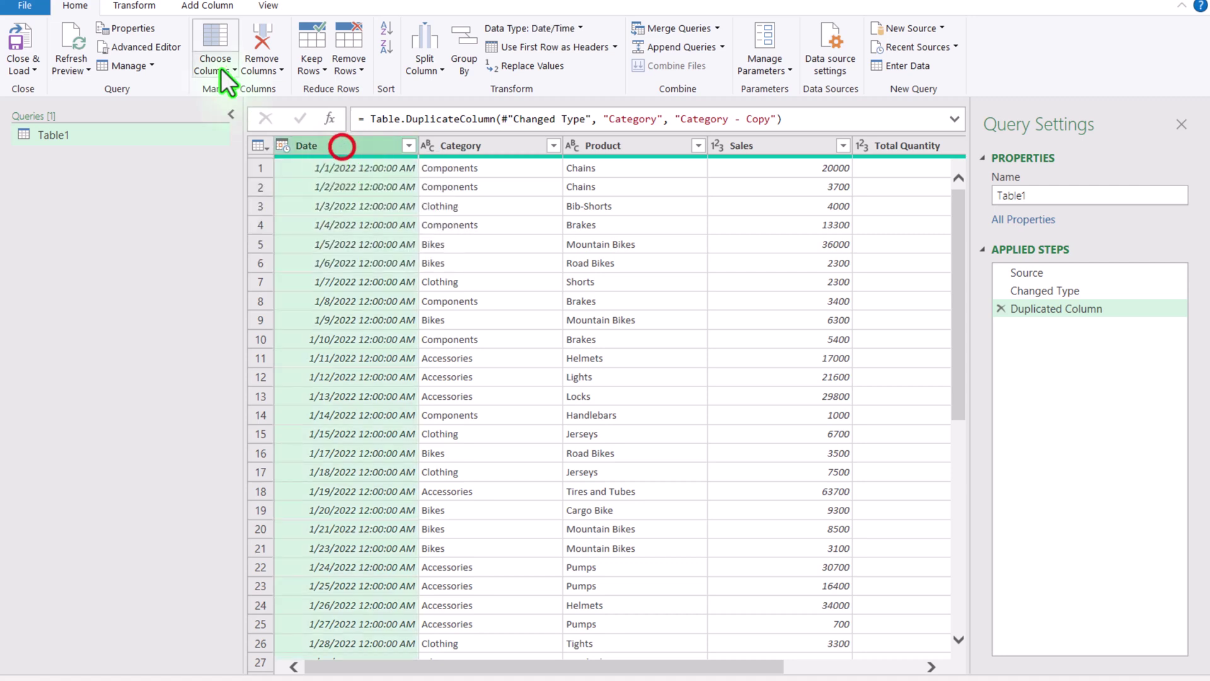
pyautogui.click(210, 6)
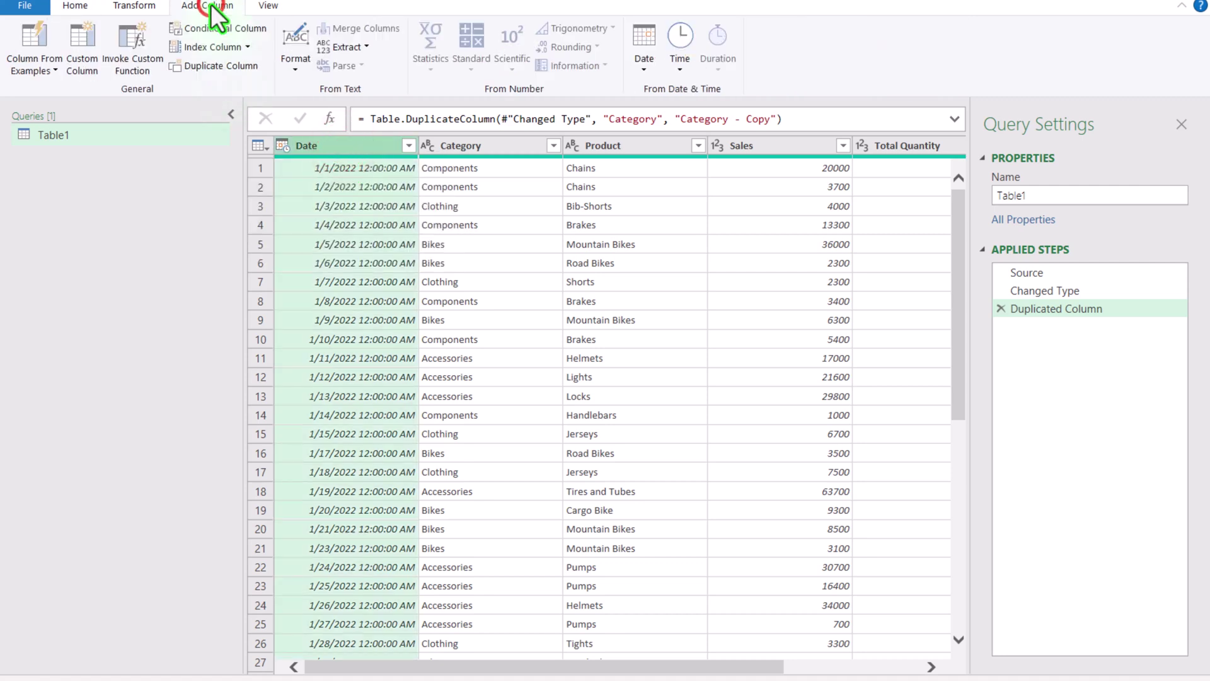
pyautogui.click(639, 69)
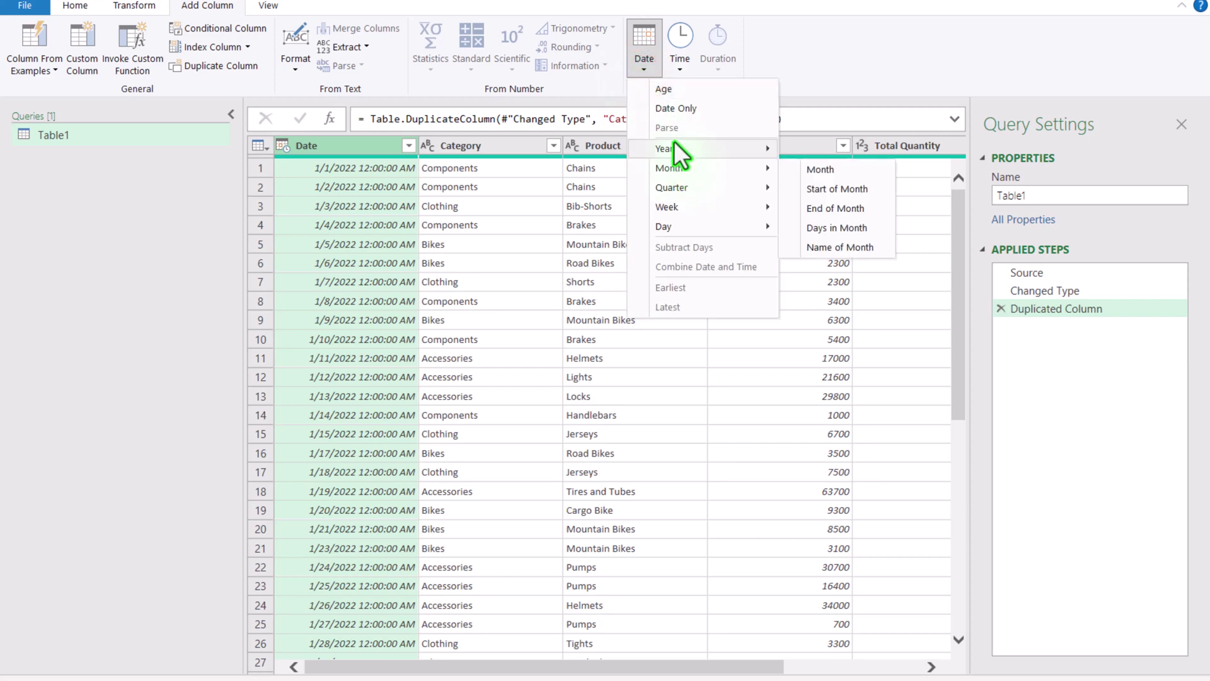
pyautogui.moveTo(739, 141)
pyautogui.click(805, 151)
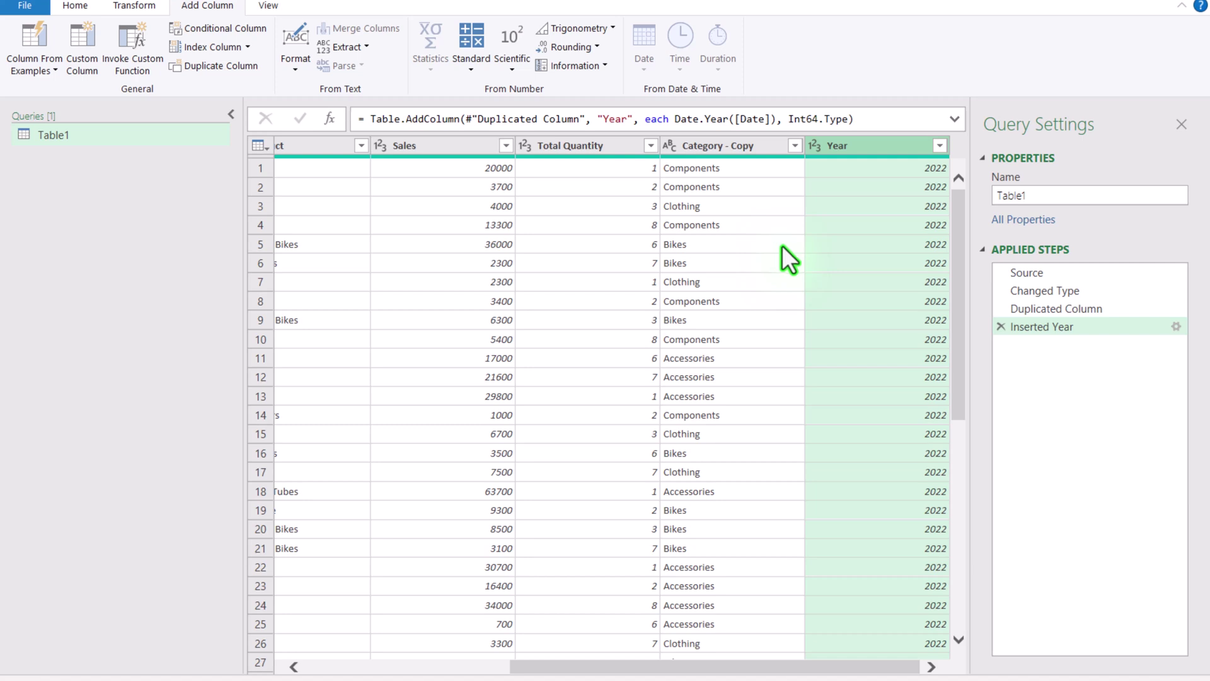
pyautogui.click(33, 5)
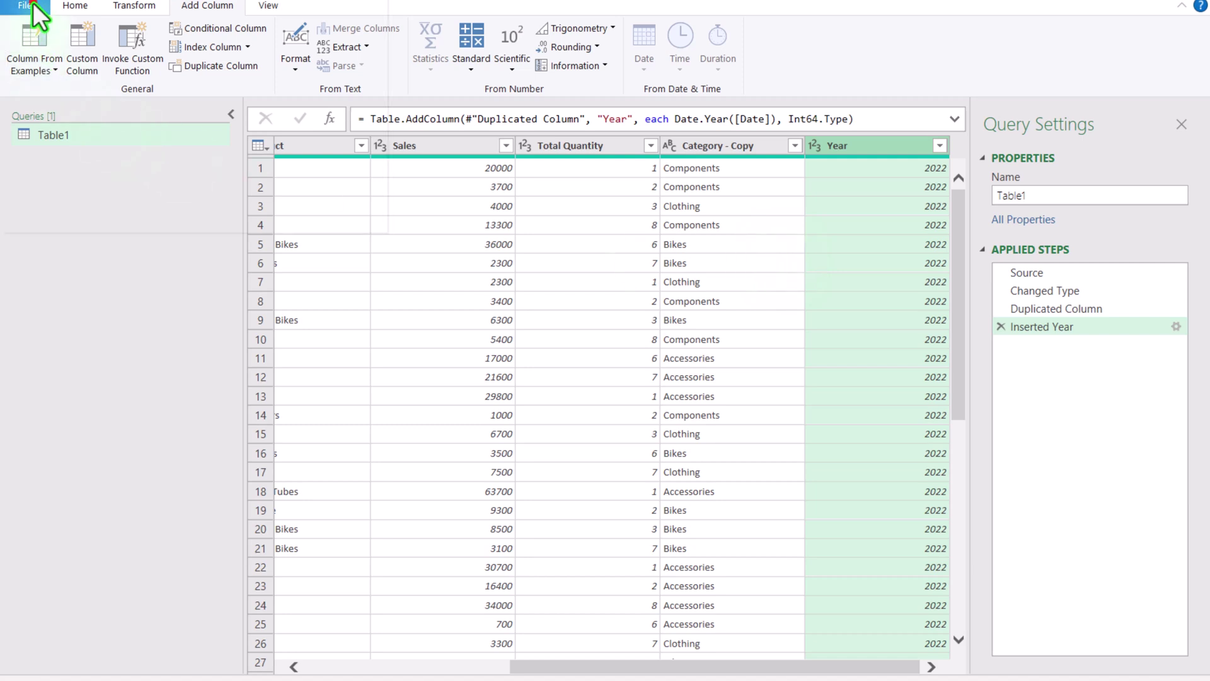
# Load the query as a PivotTable report on a new worksheet.
pyautogui.click(63, 91)
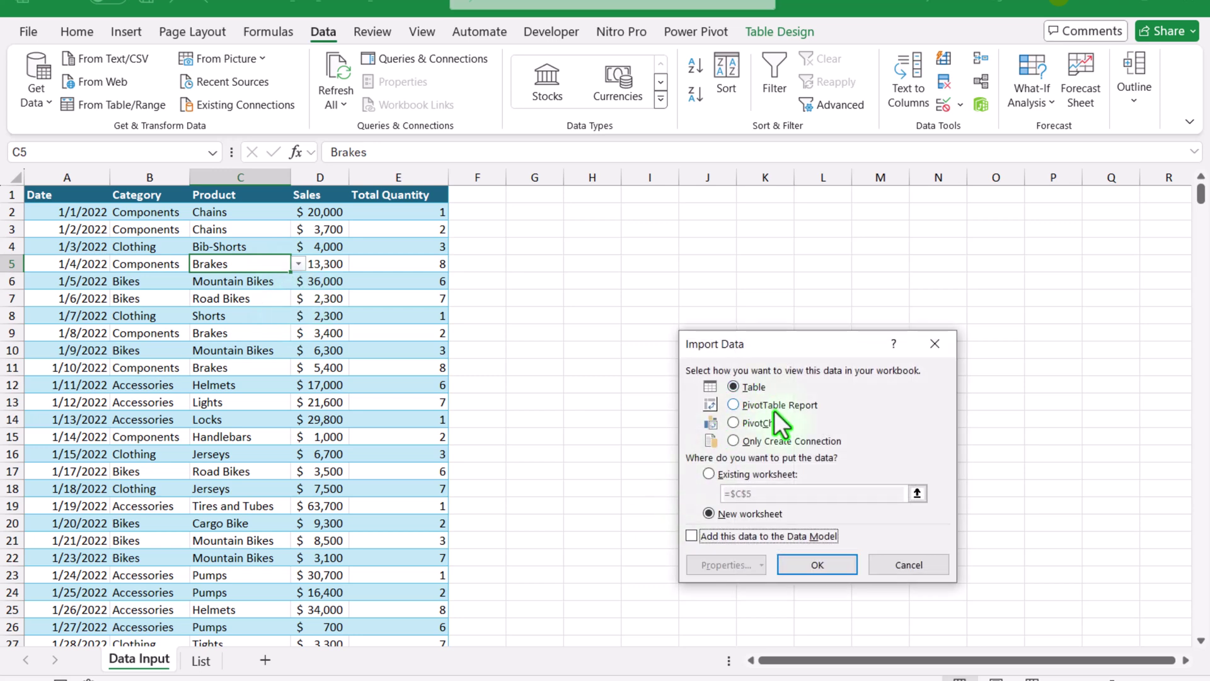
pyautogui.click(775, 410)
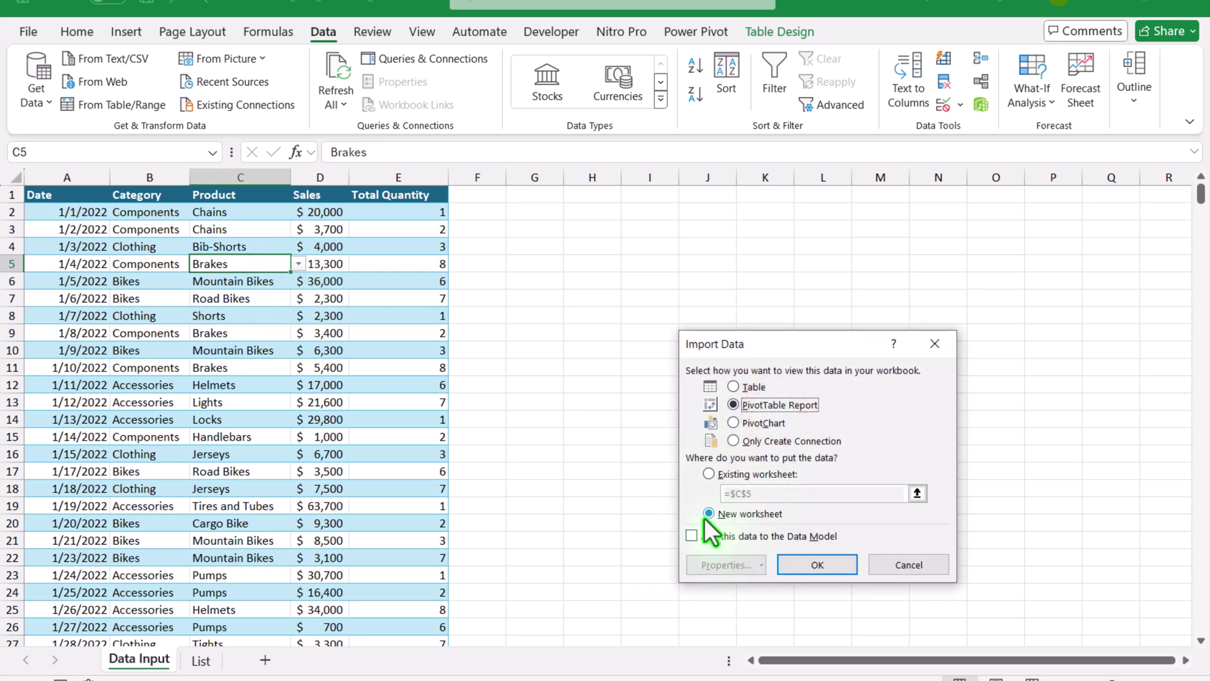
pyautogui.click(817, 564)
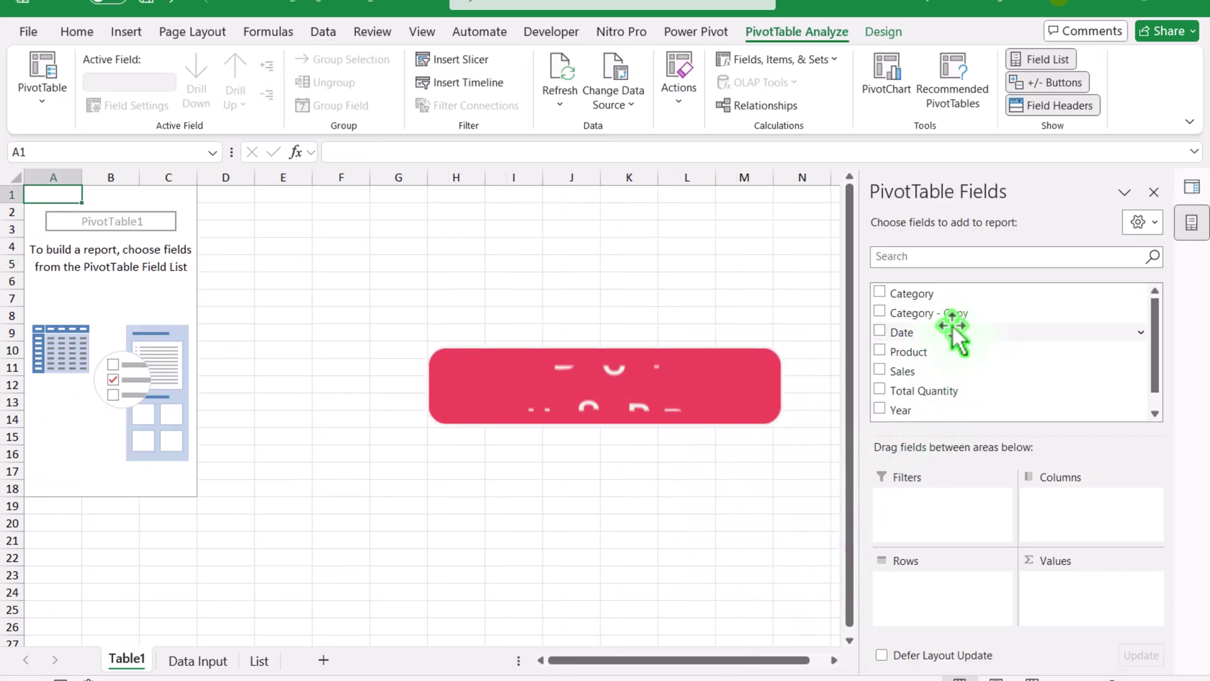
# Lay out the pivot: Category in columns, summed Sales, rows Category - Copy above Product.
pyautogui.moveTo(918, 293); pyautogui.dragTo(1071, 516)
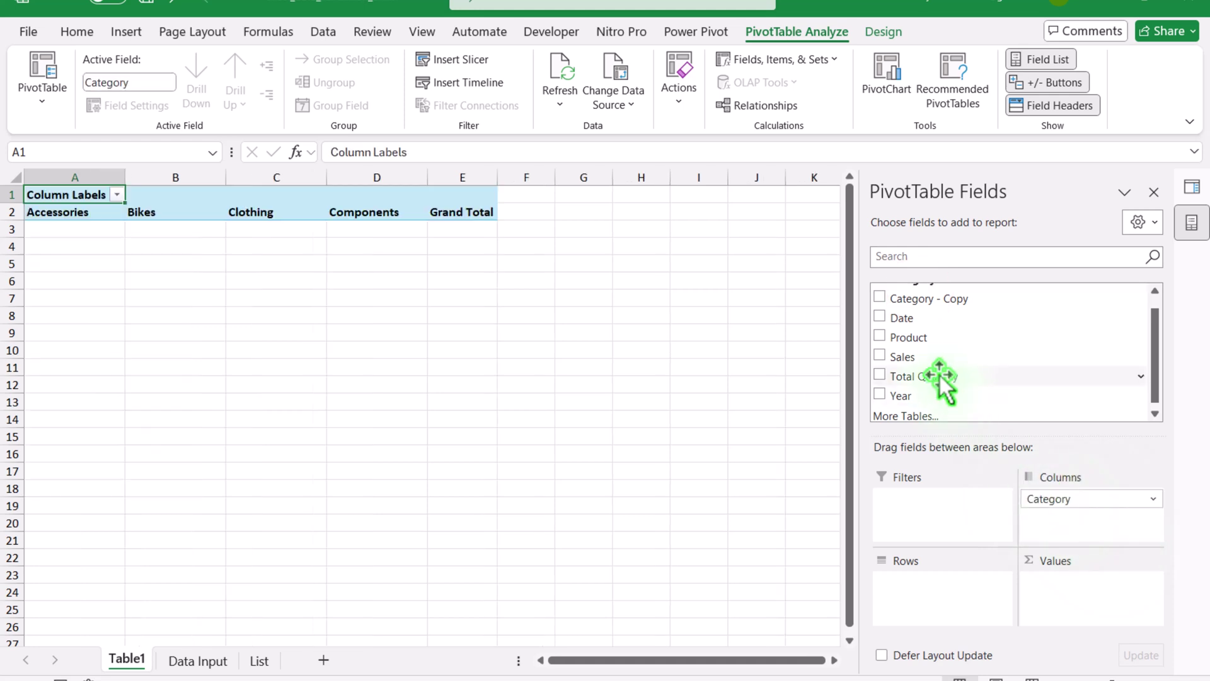
pyautogui.moveTo(911, 337); pyautogui.dragTo(945, 610)
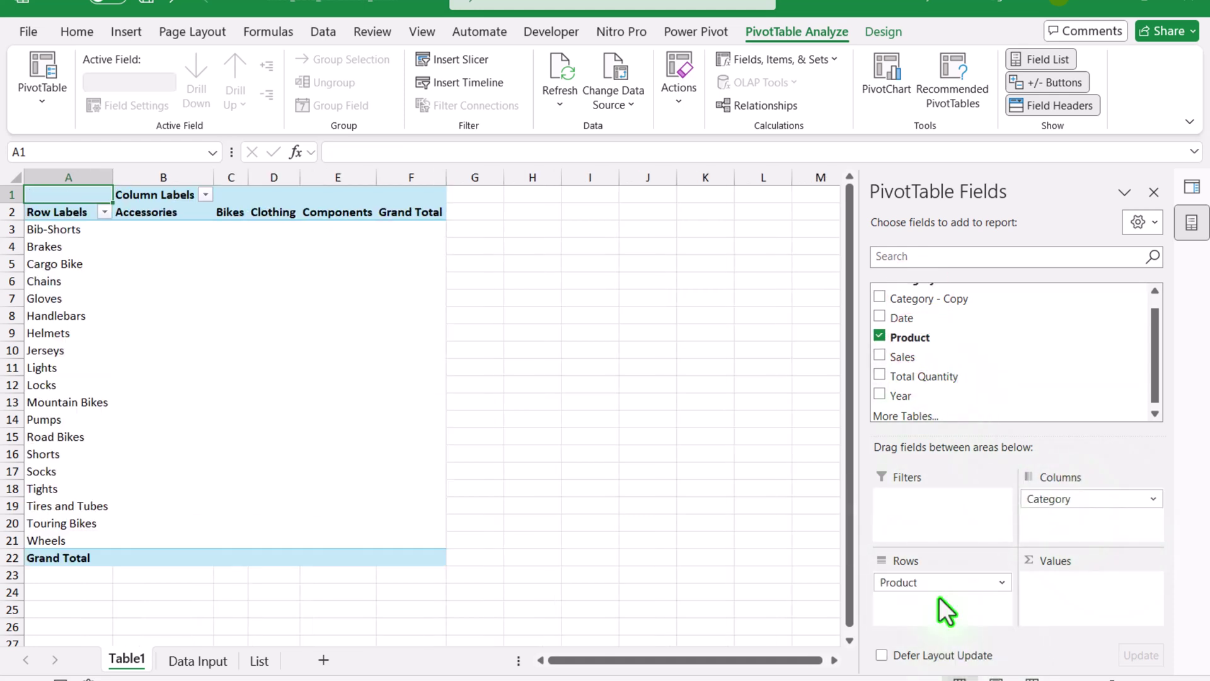
pyautogui.moveTo(914, 354); pyautogui.dragTo(1087, 623)
pyautogui.click(912, 351)
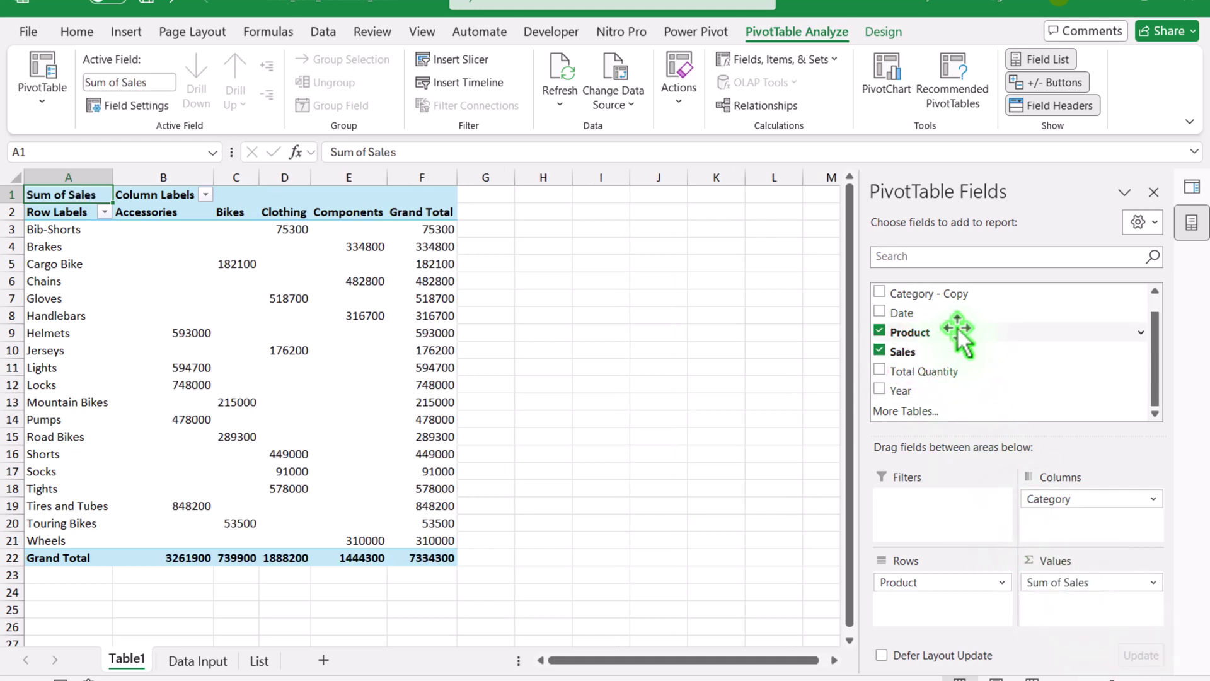
pyautogui.scroll(1, 958, 334)
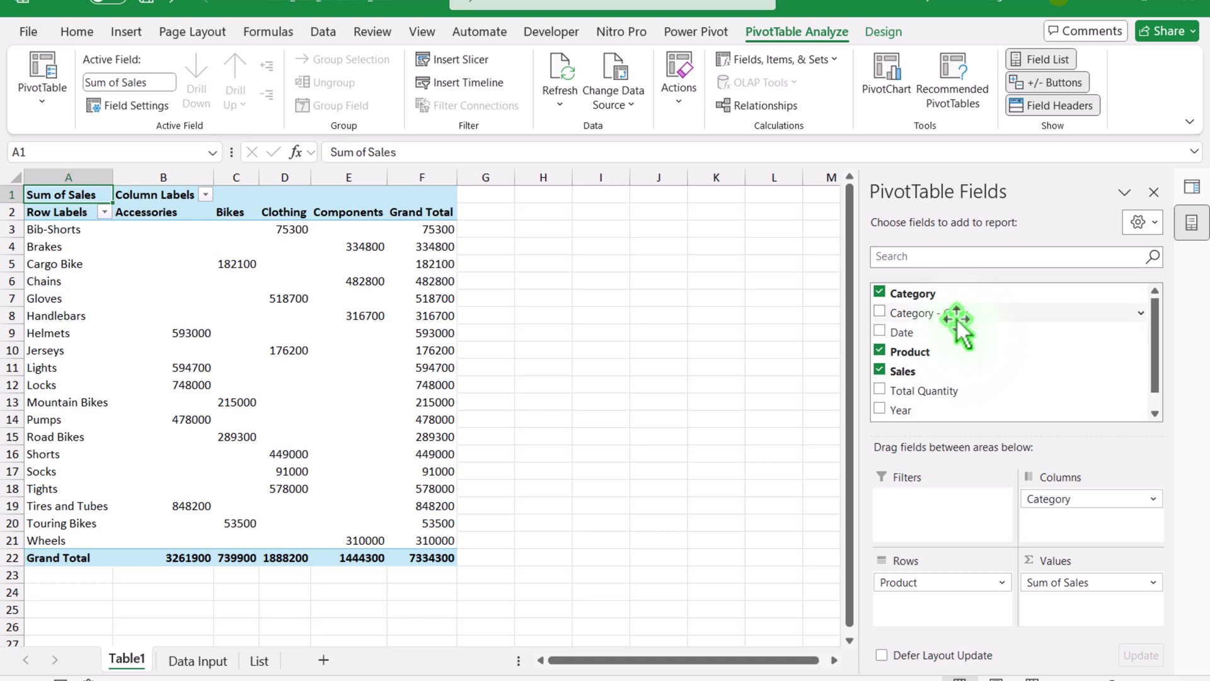
pyautogui.moveTo(956, 322); pyautogui.dragTo(945, 578)
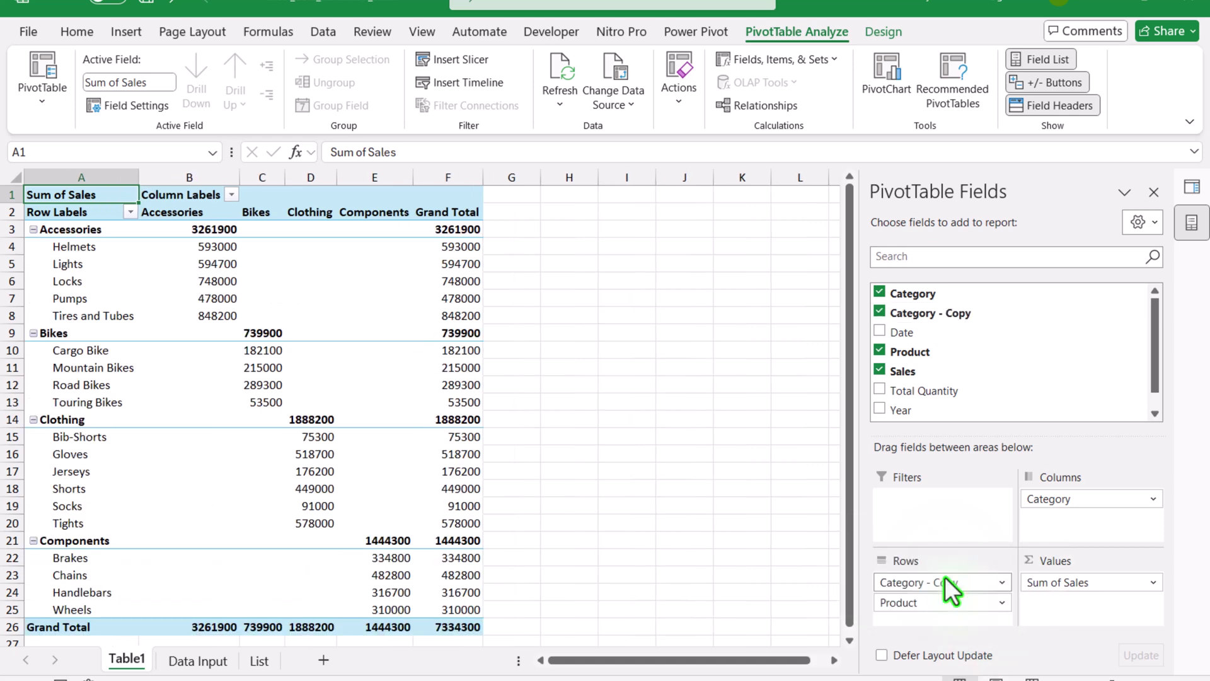
# Format the pivot's sales values as Currency with 0 decimal places.
pyautogui.click(224, 245)
pyautogui.rightClick(225, 245)
pyautogui.click(274, 340)
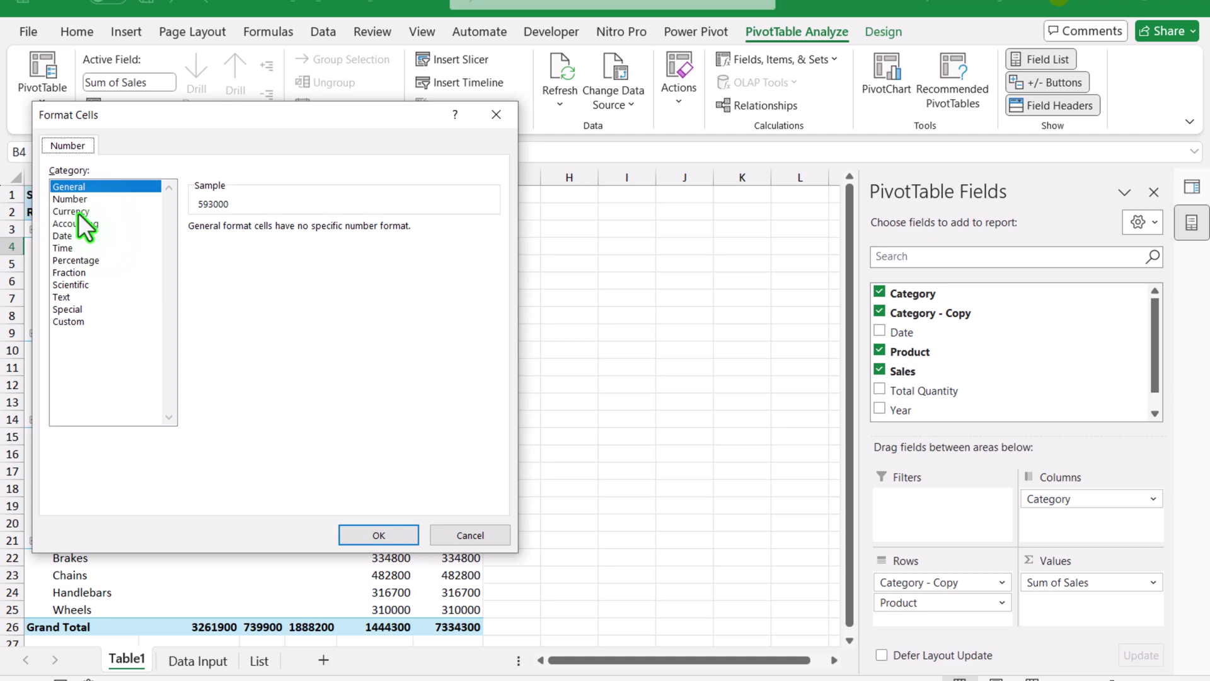
pyautogui.click(78, 211)
pyautogui.click(315, 232)
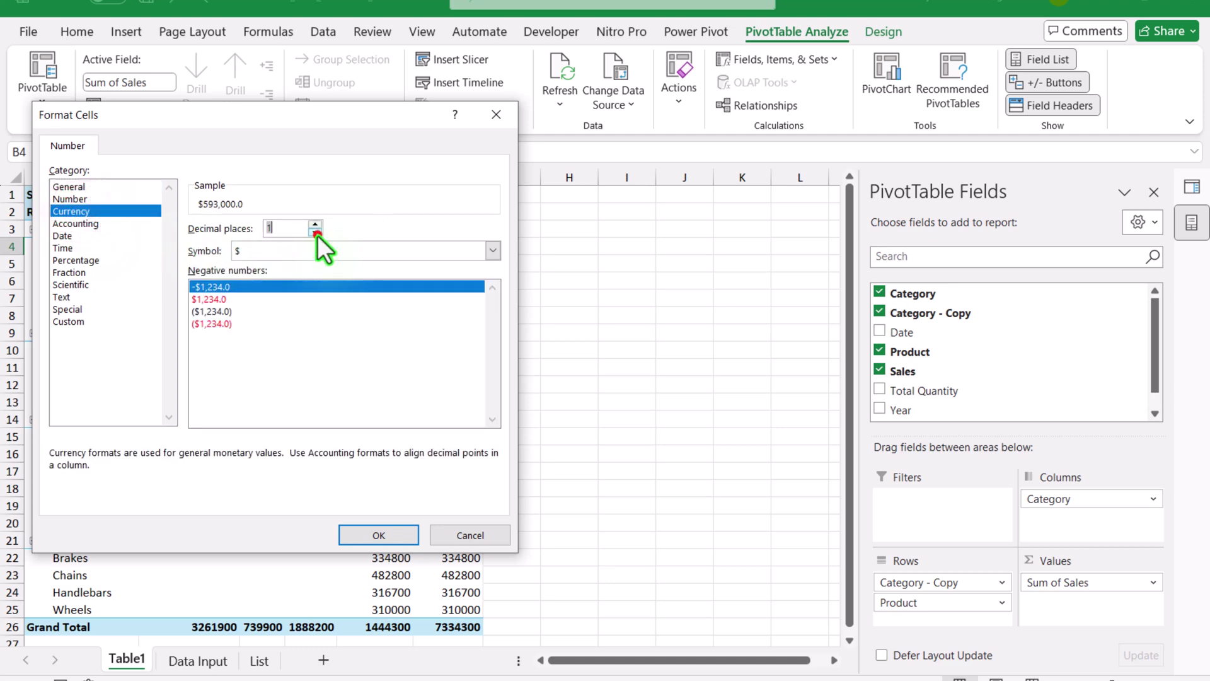
pyautogui.click(315, 232)
pyautogui.click(378, 536)
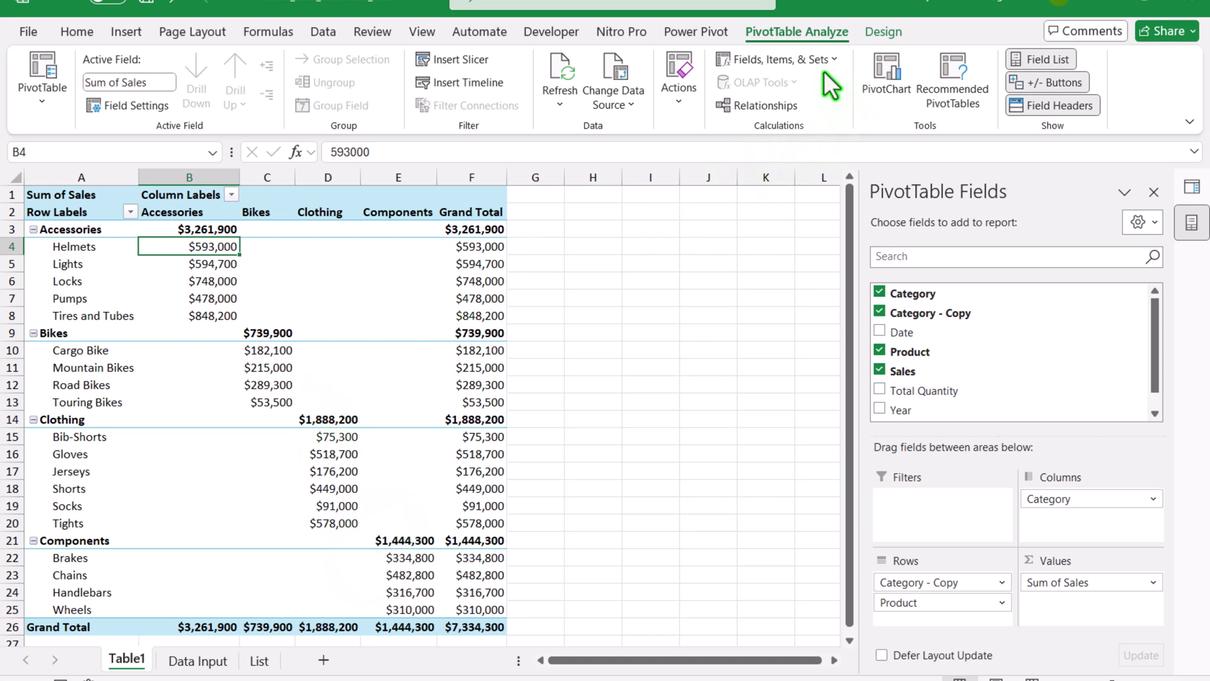
# Insert a clustered bar PivotChart, cut it from Table1, and add a new Sheet2.
pyautogui.click(894, 64)
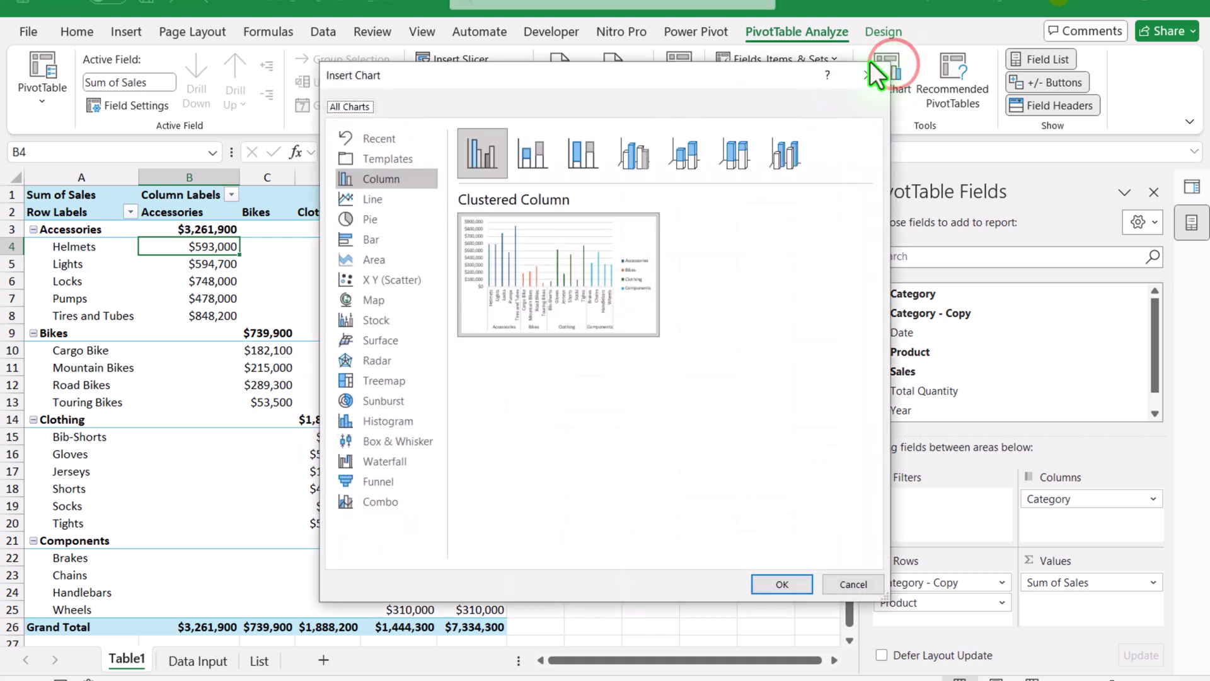
pyautogui.click(356, 200)
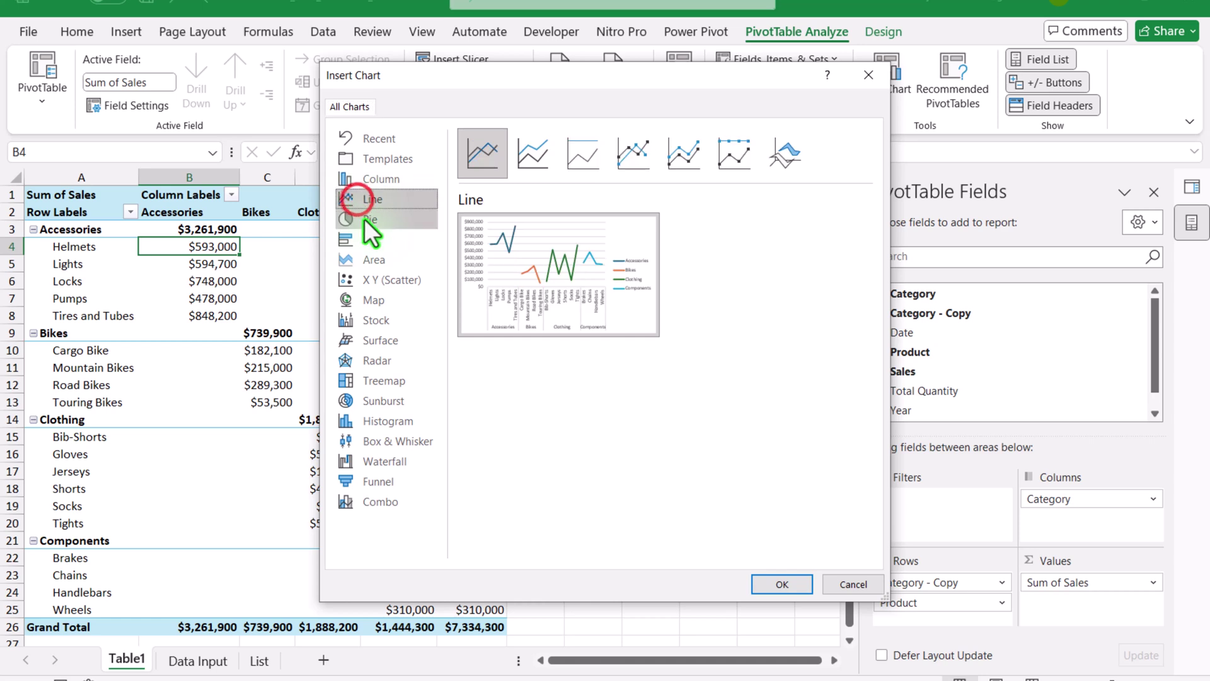
pyautogui.click(364, 218)
pyautogui.click(367, 240)
pyautogui.press('Down')
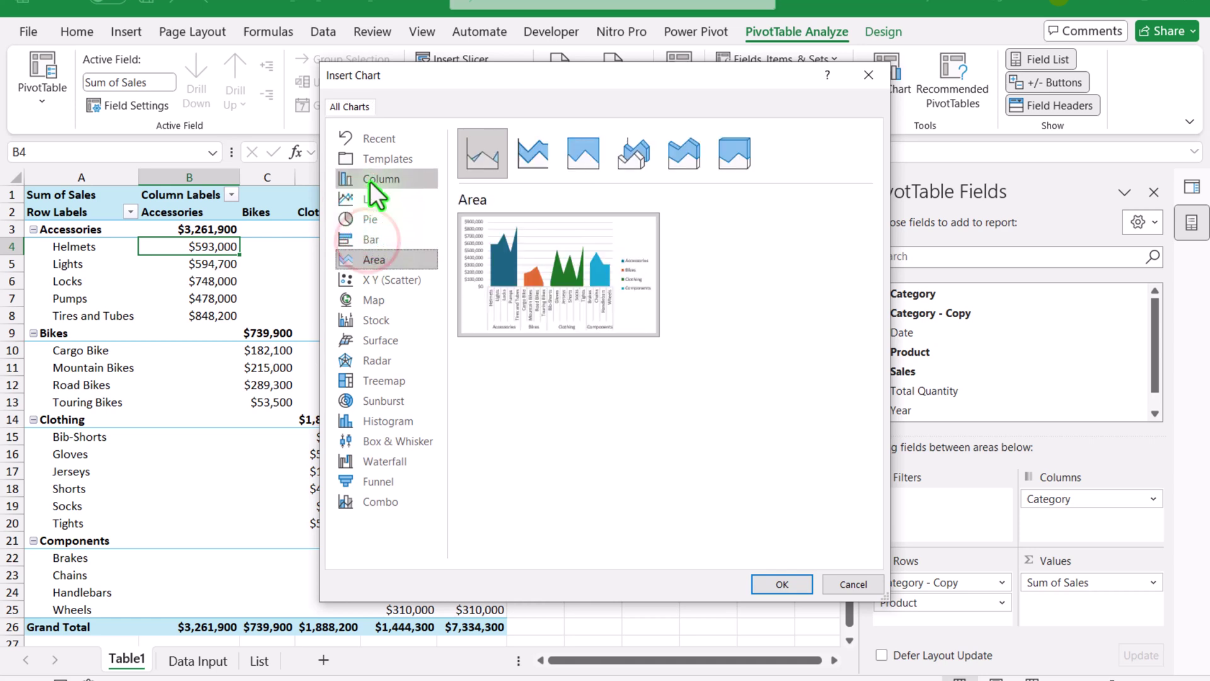
pyautogui.click(375, 237)
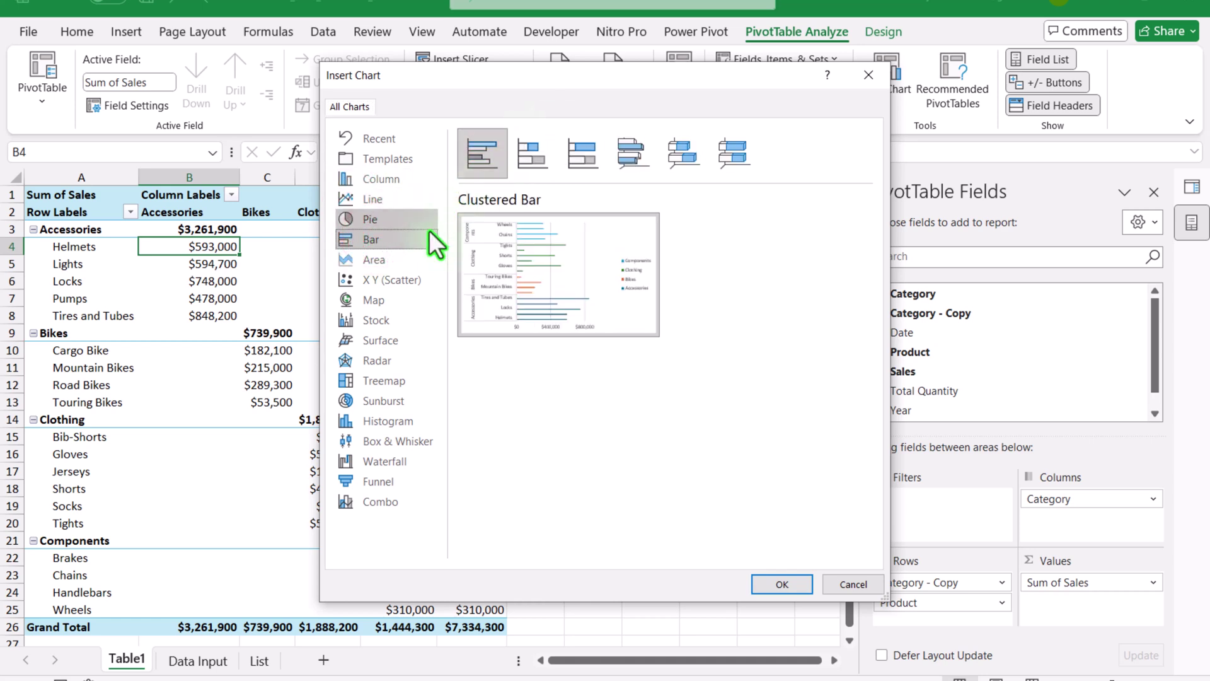
pyautogui.click(795, 587)
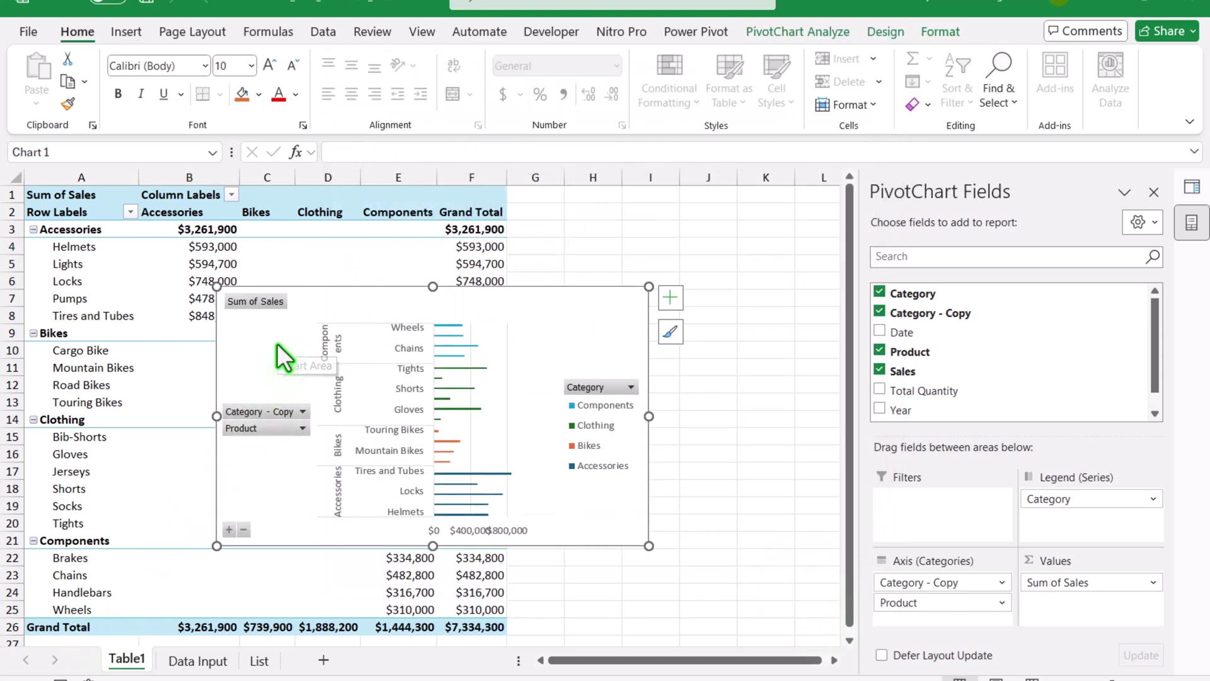
pyautogui.press('Delete')
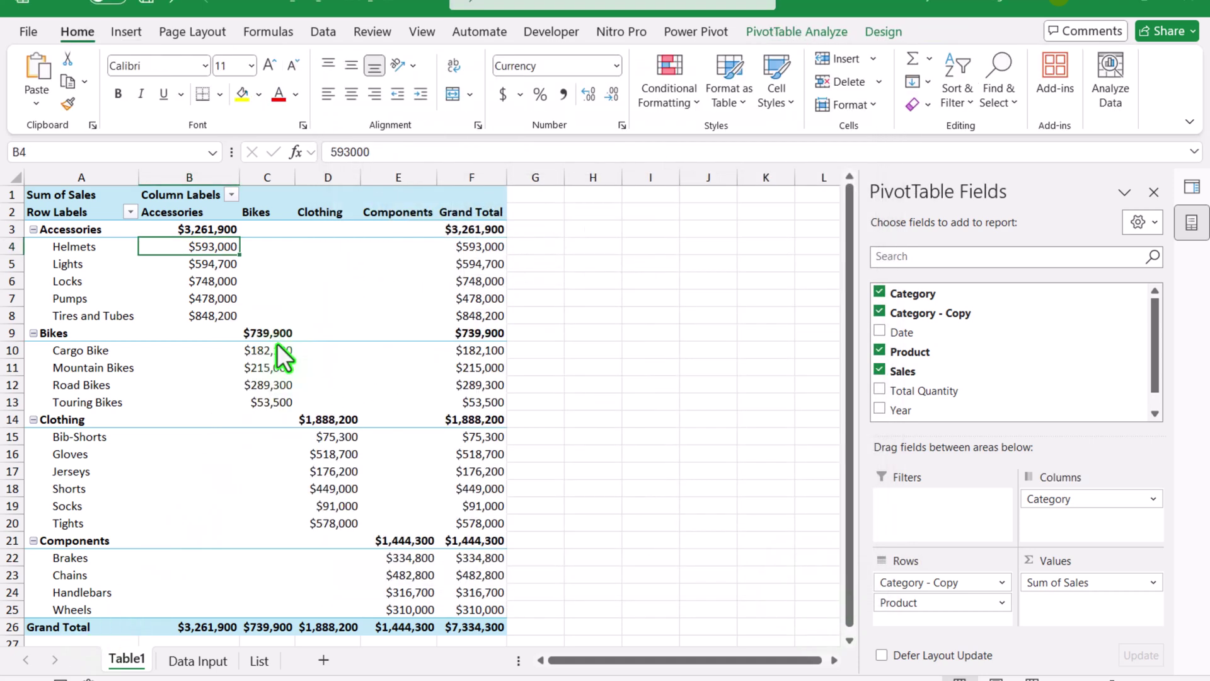
pyautogui.click(322, 661)
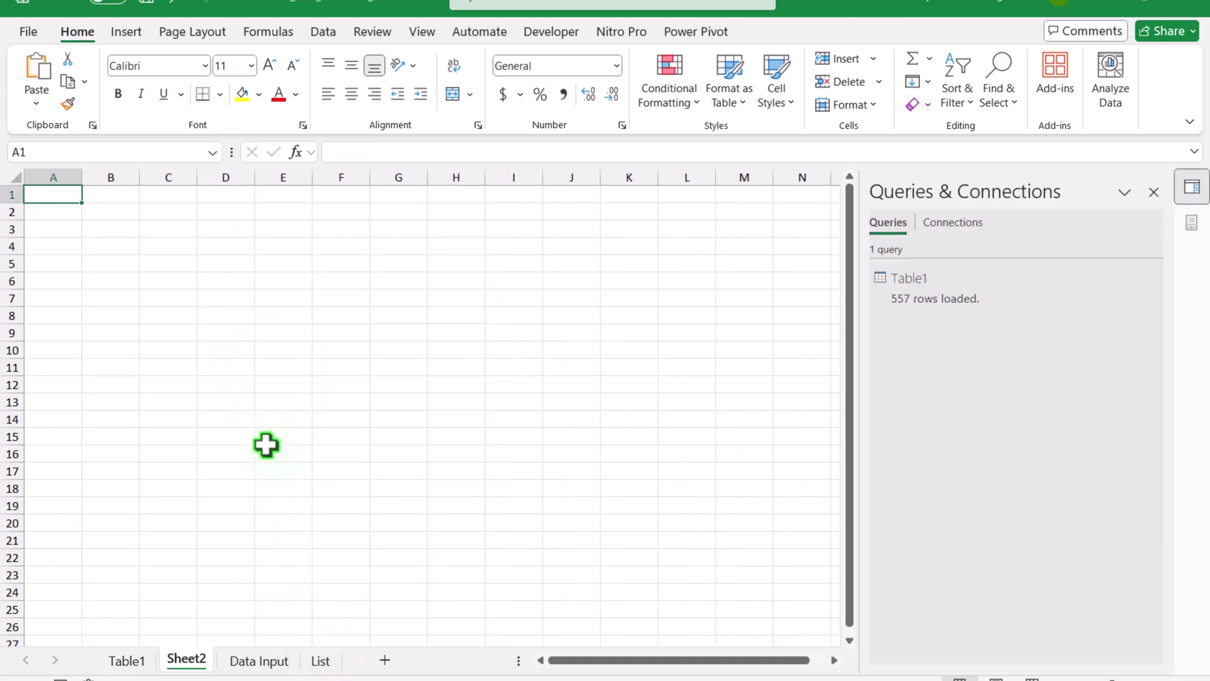
# Paste the PivotChart onto Sheet2, hide its field list, and enlarge it to about K23.
pyautogui.hotkey('ctrl', 'v')
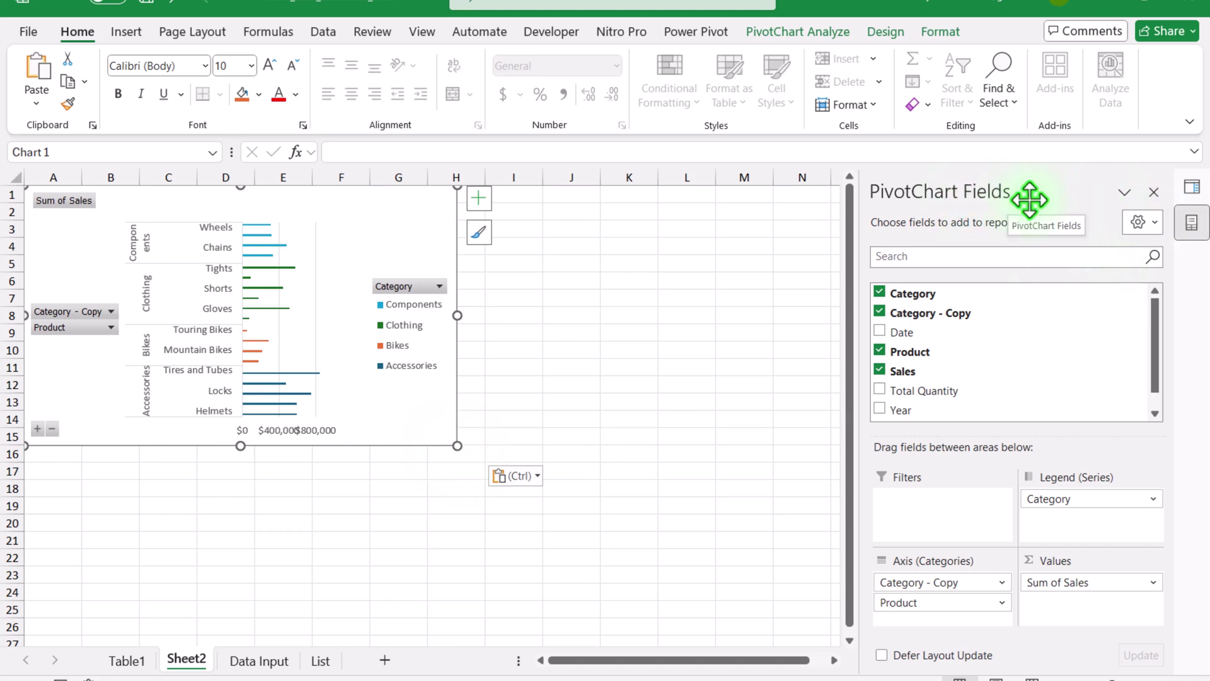
pyautogui.click(1154, 193)
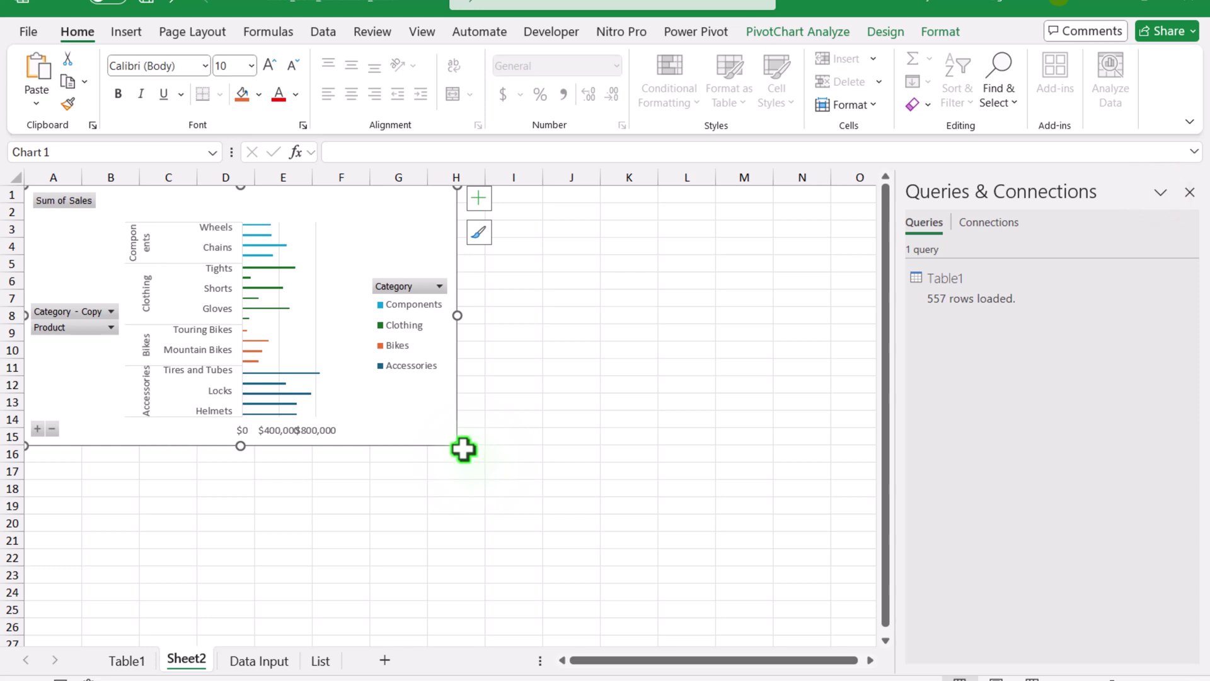
pyautogui.moveTo(457, 445); pyautogui.dragTo(668, 581)
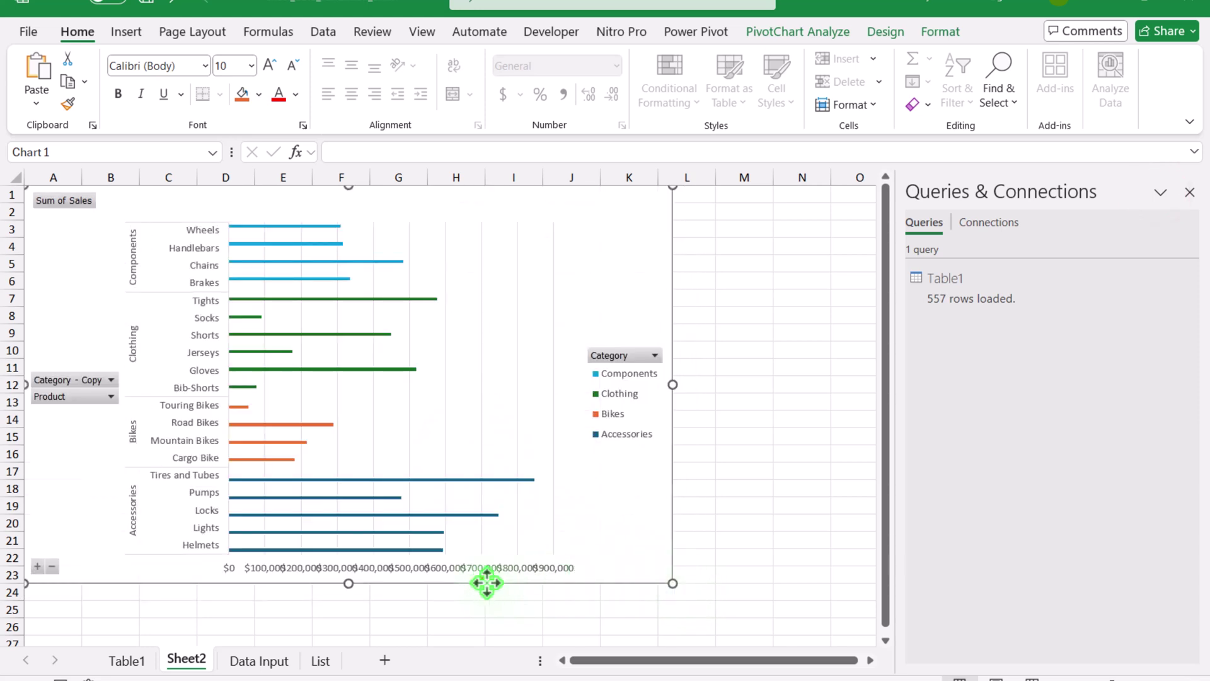
pyautogui.moveTo(481, 581); pyautogui.dragTo(567, 598)
# Hide all chart field buttons and open Format Data Series for the Clothing bars.
pyautogui.rightClick(177, 407)
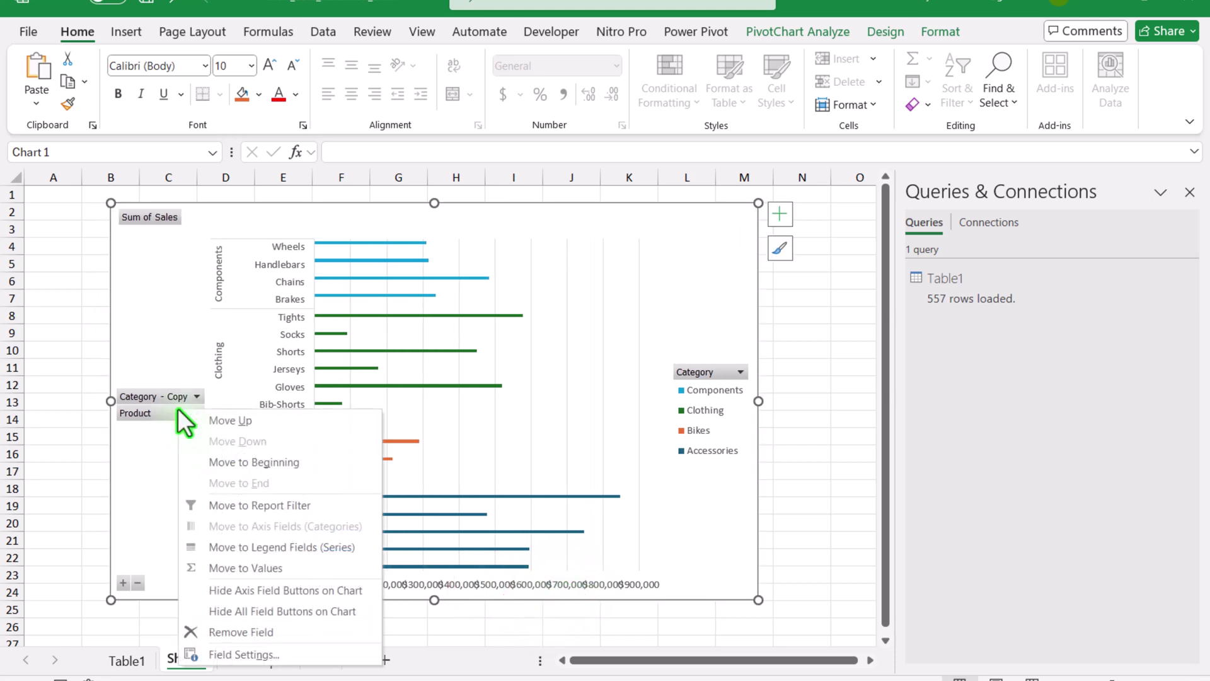
pyautogui.click(249, 611)
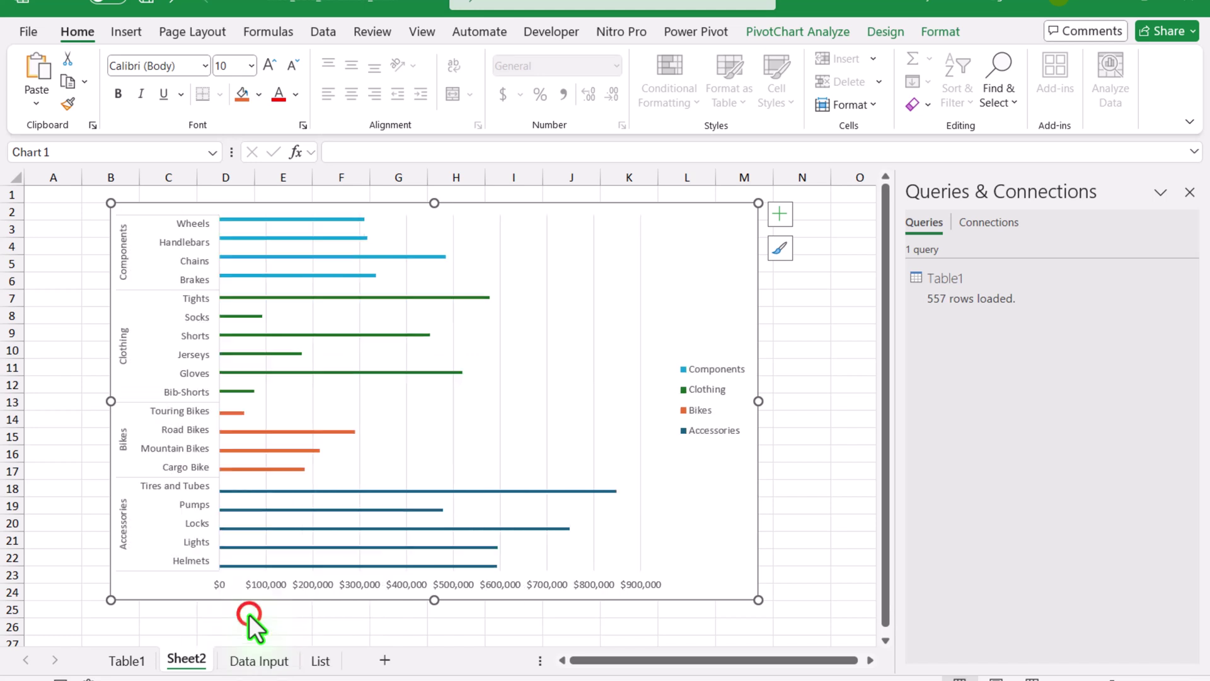
pyautogui.rightClick(232, 375)
pyautogui.click(277, 632)
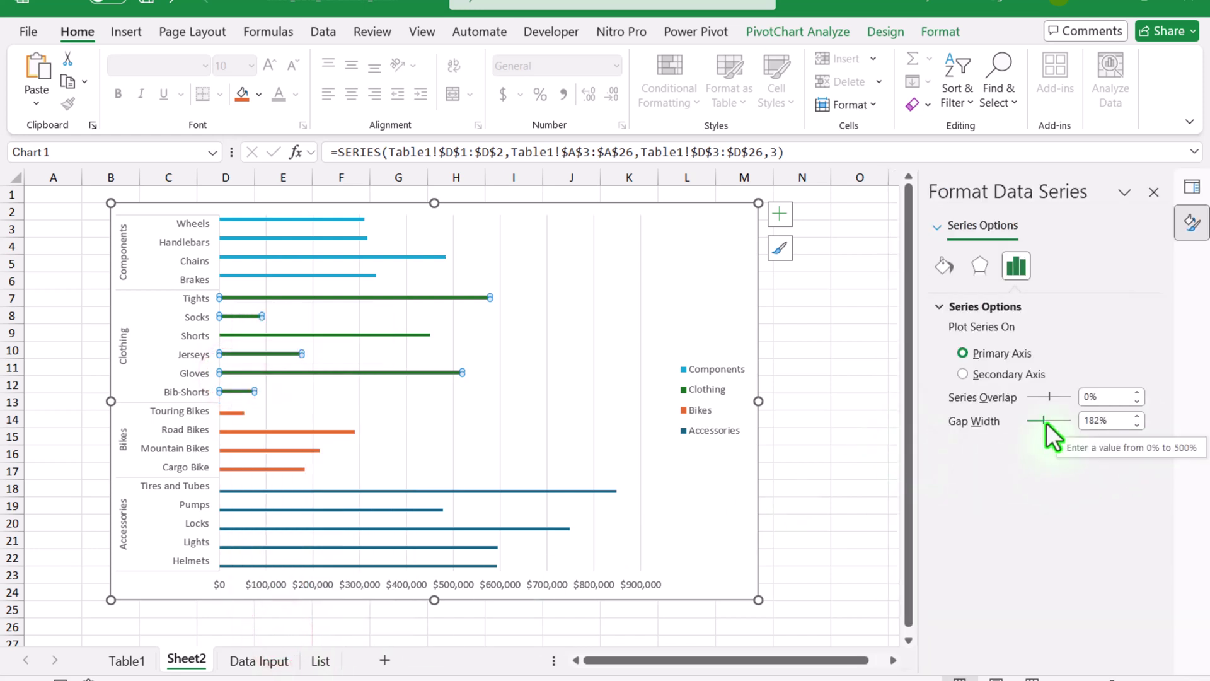
# Set Series Overlap to 98% and Gap Width to 7%.
pyautogui.moveTo(1046, 422); pyautogui.dragTo(1033, 422)
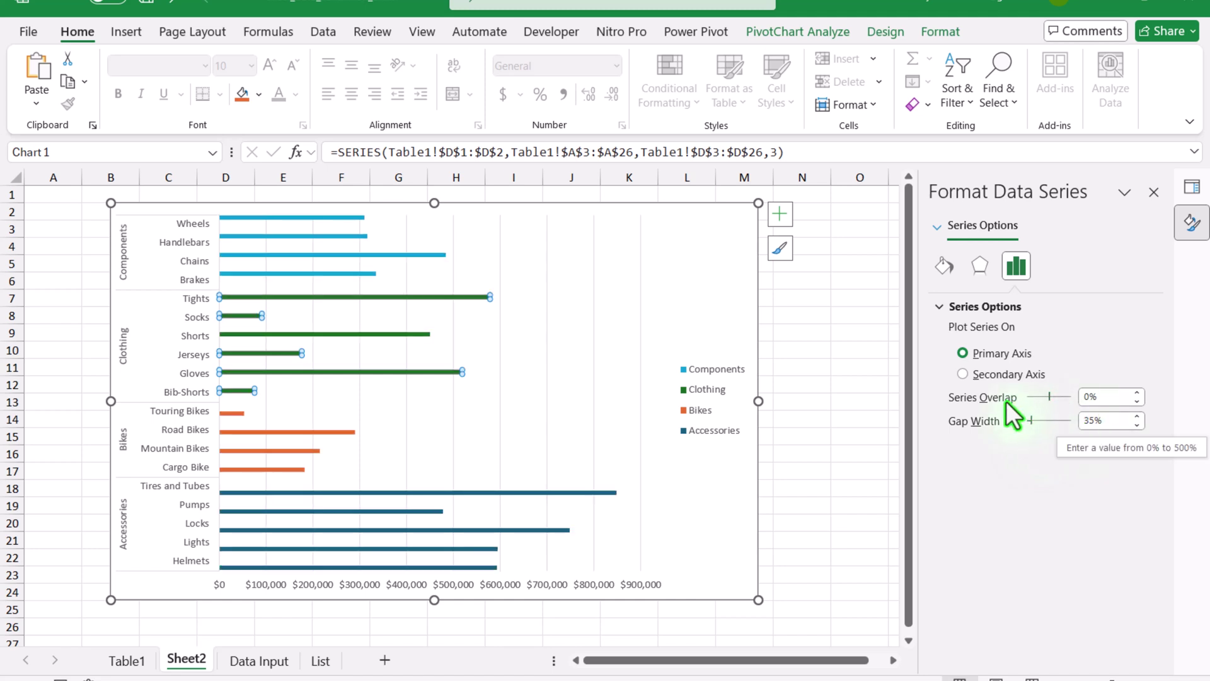
pyautogui.moveTo(1049, 397); pyautogui.dragTo(1070, 400)
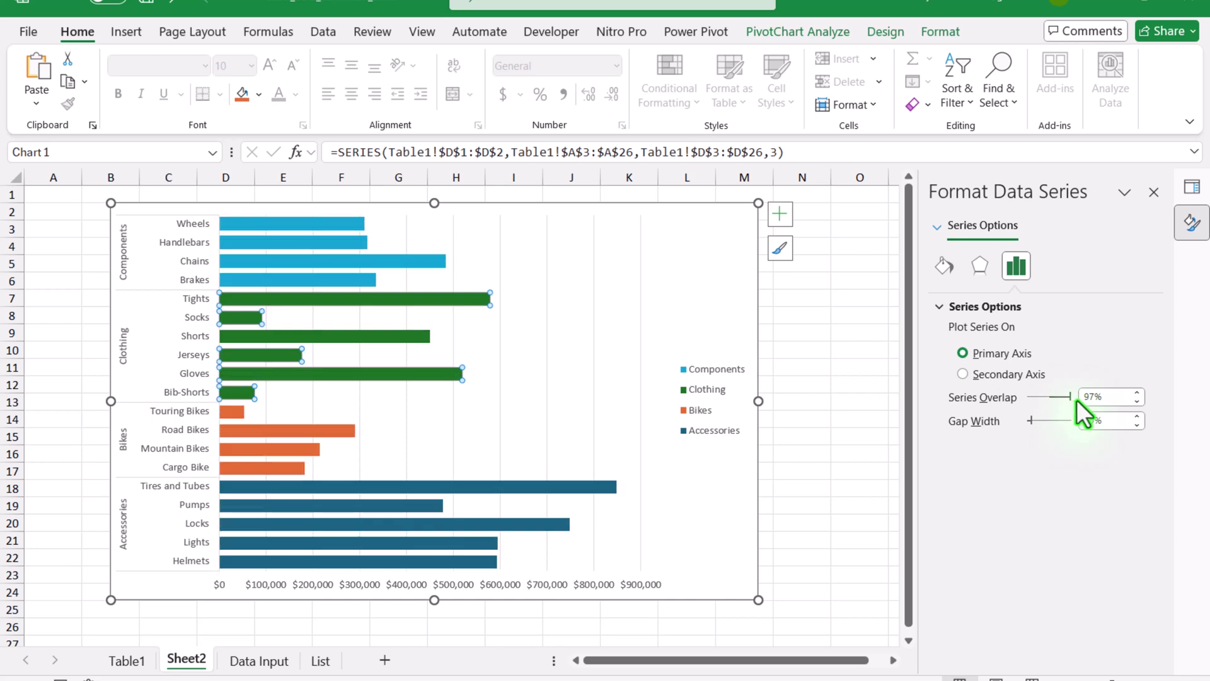
pyautogui.click(1138, 392)
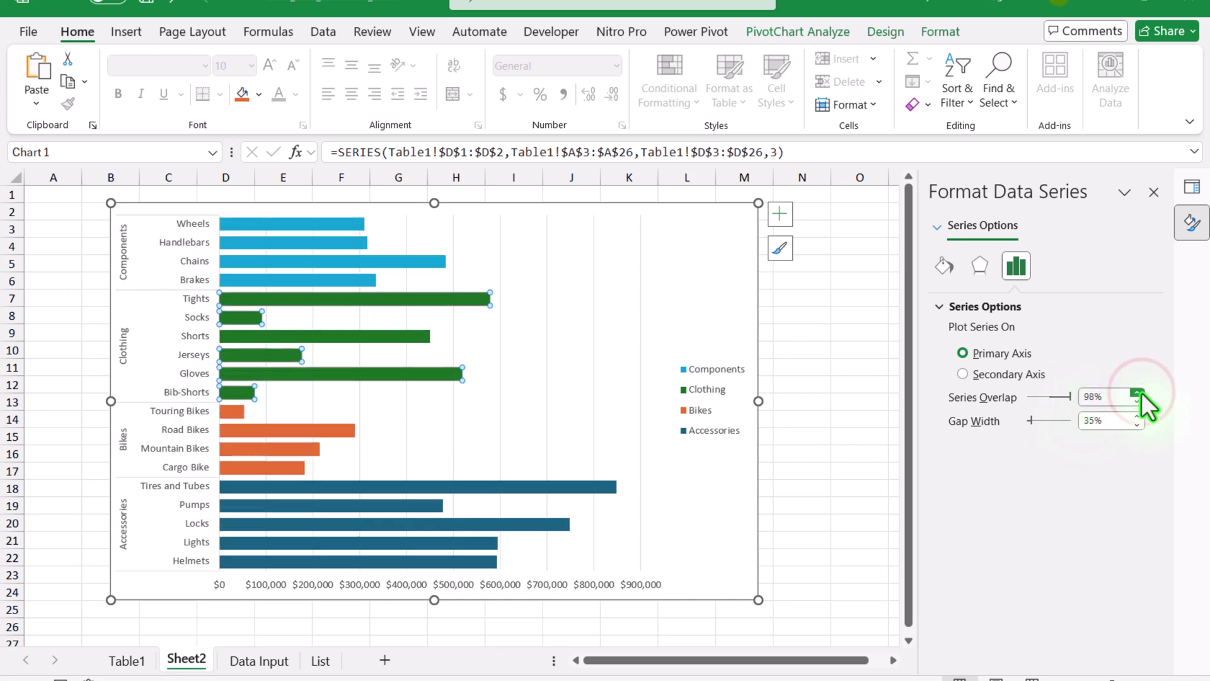
pyautogui.click(1137, 424)
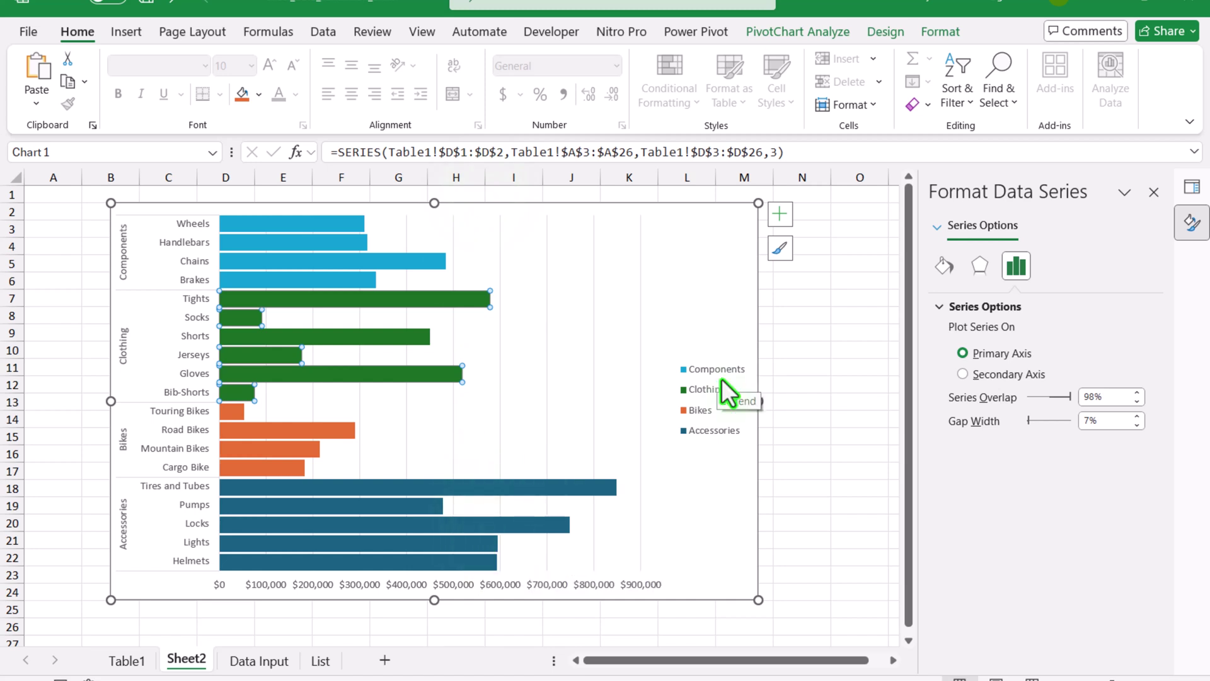
# Position the PivotChart legend at the Top using Chart Elements.
pyautogui.click(780, 215)
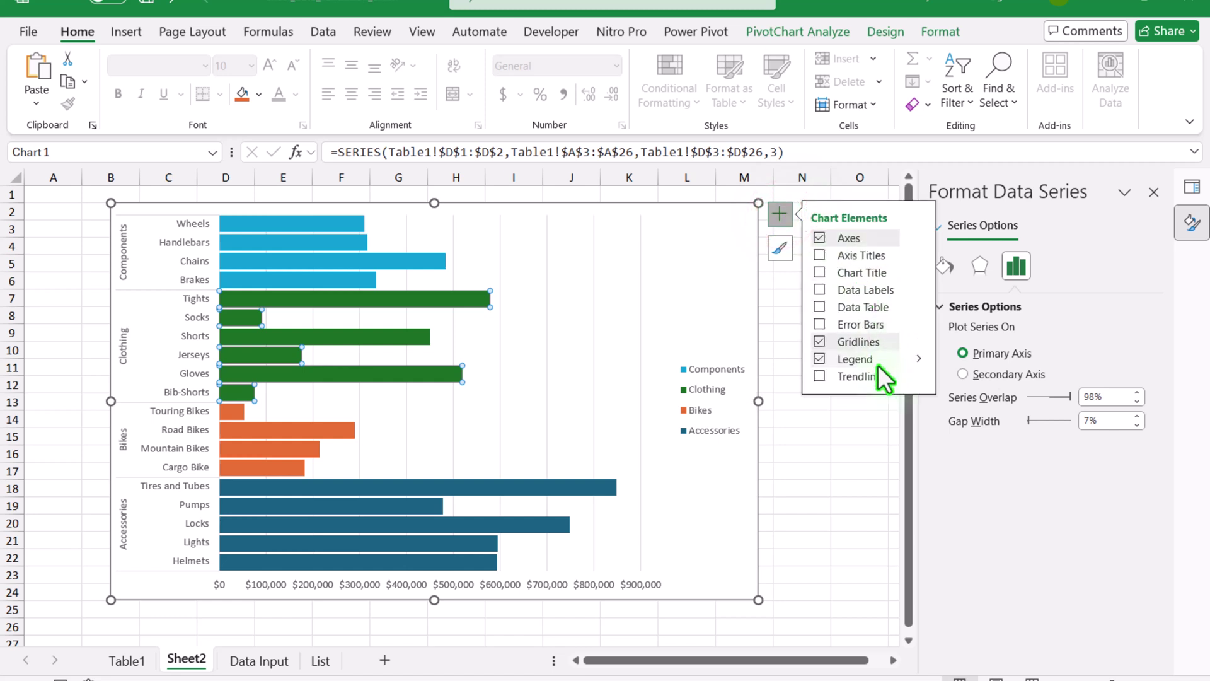
pyautogui.moveTo(924, 357)
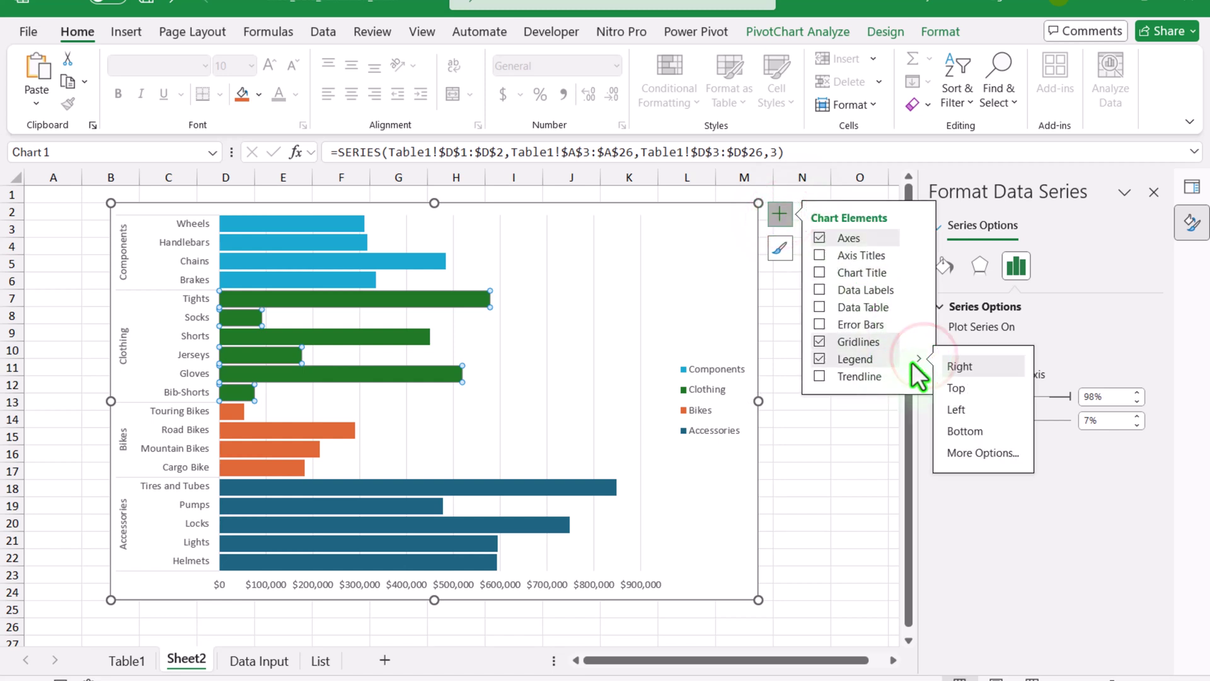
pyautogui.click(967, 392)
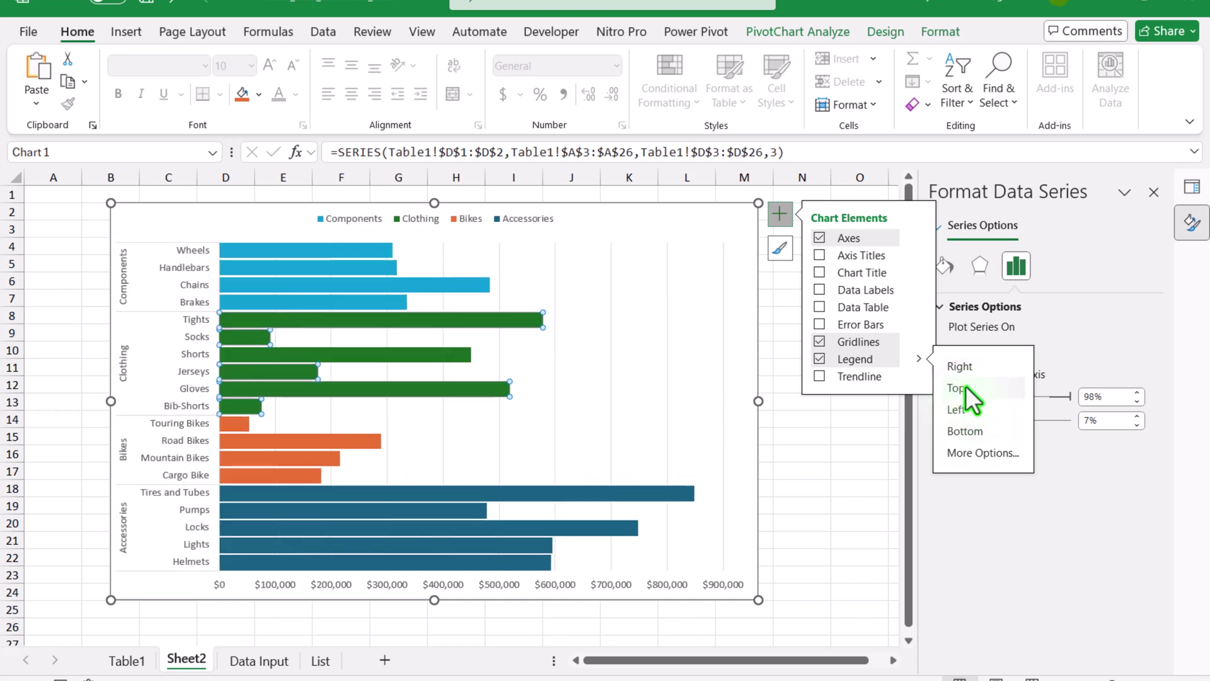
# Give the chart's vertical category axis a darker line style.
pyautogui.click(801, 436)
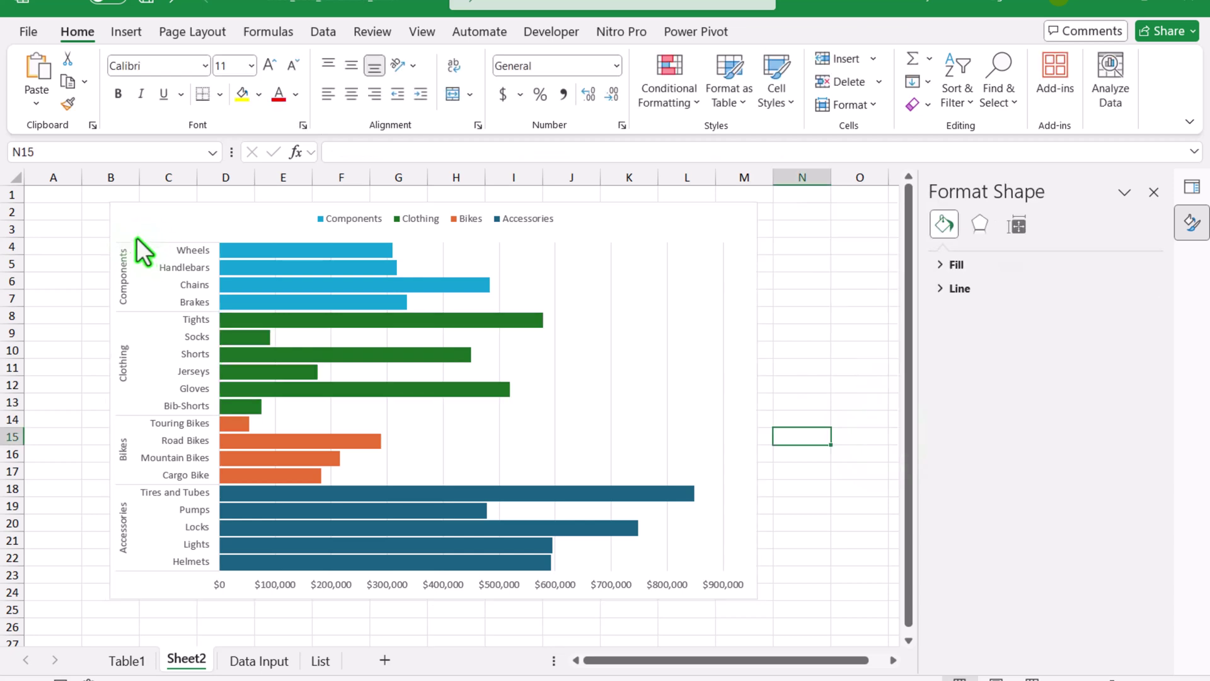
pyautogui.click(138, 240)
pyautogui.click(141, 244)
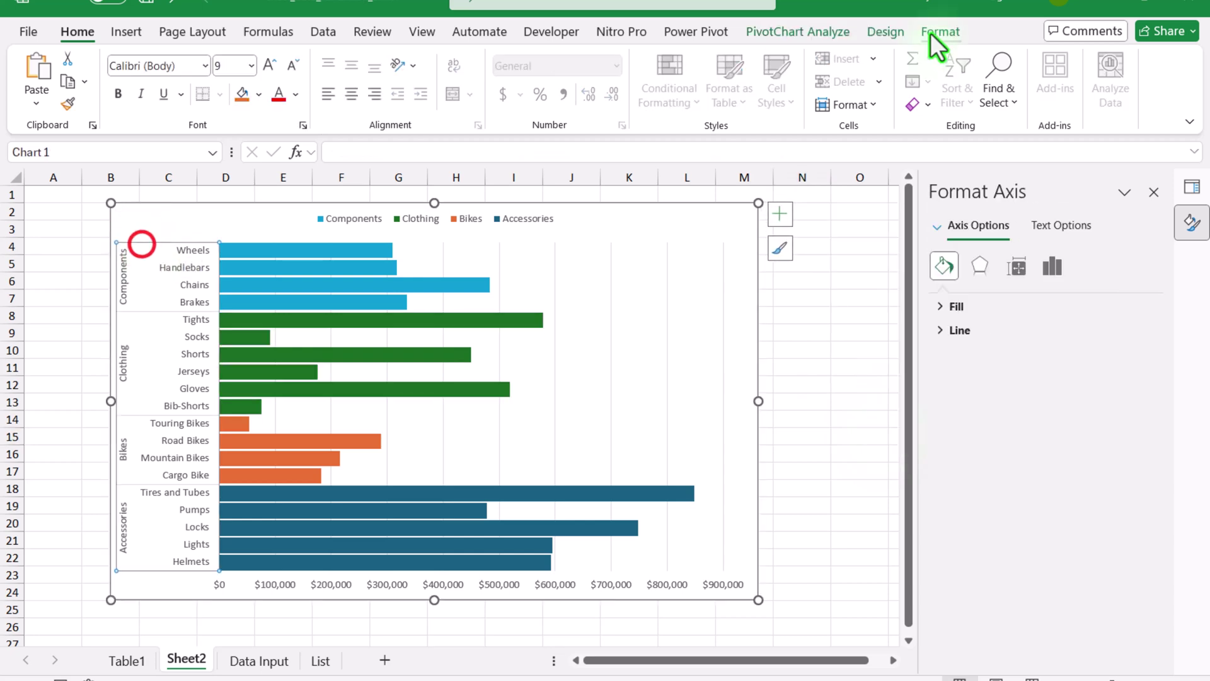
pyautogui.click(939, 33)
pyautogui.click(452, 106)
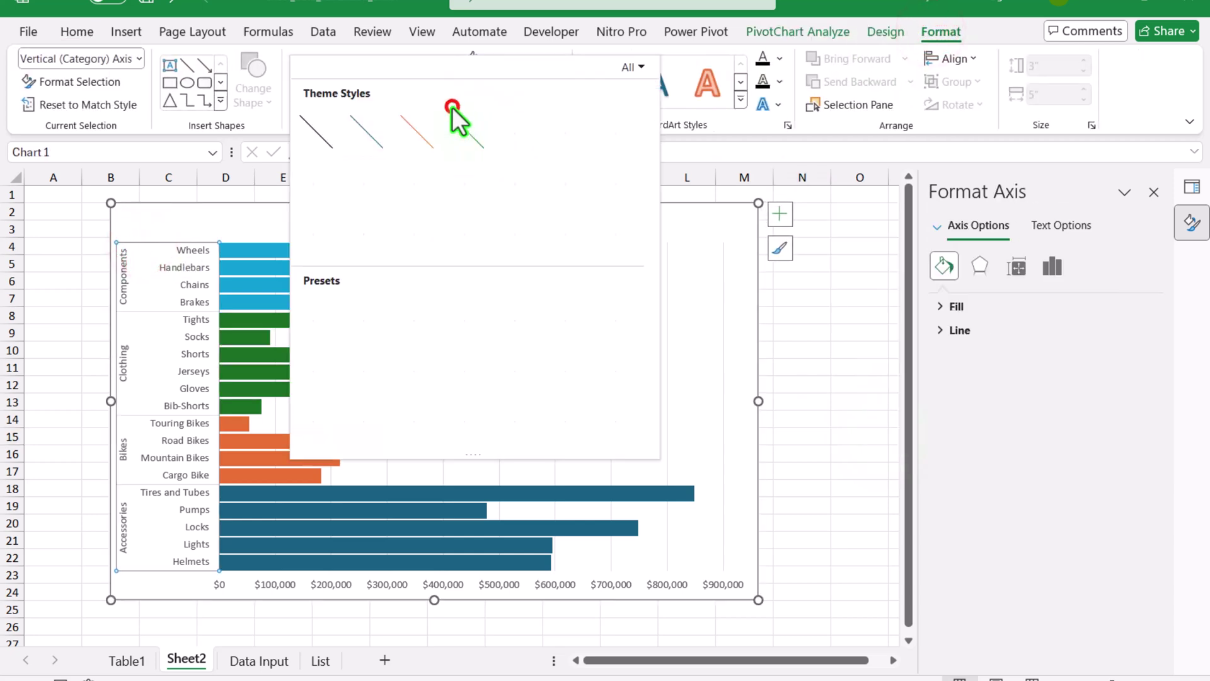
pyautogui.click(365, 131)
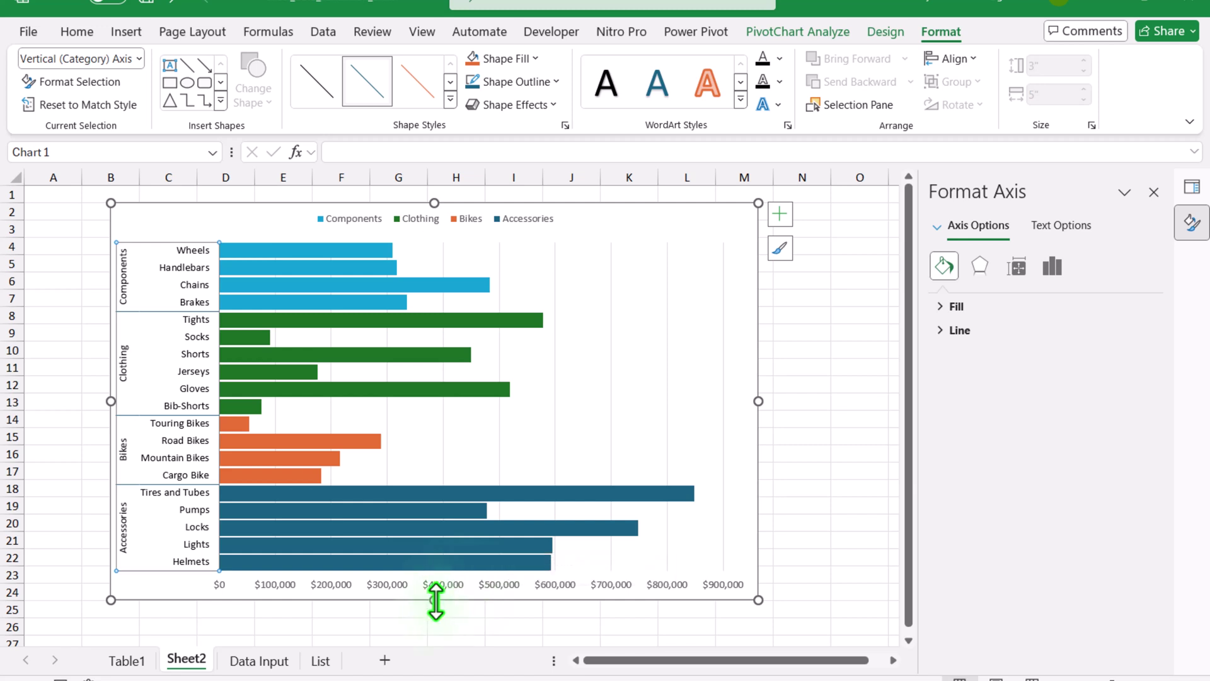
# Resize the chart to 5.26" tall by 7.14" wide.
pyautogui.moveTo(435, 600)
pyautogui.mouseDown()
pyautogui.moveTo(440, 641)
pyautogui.moveTo(442, 619)
pyautogui.mouseUp()
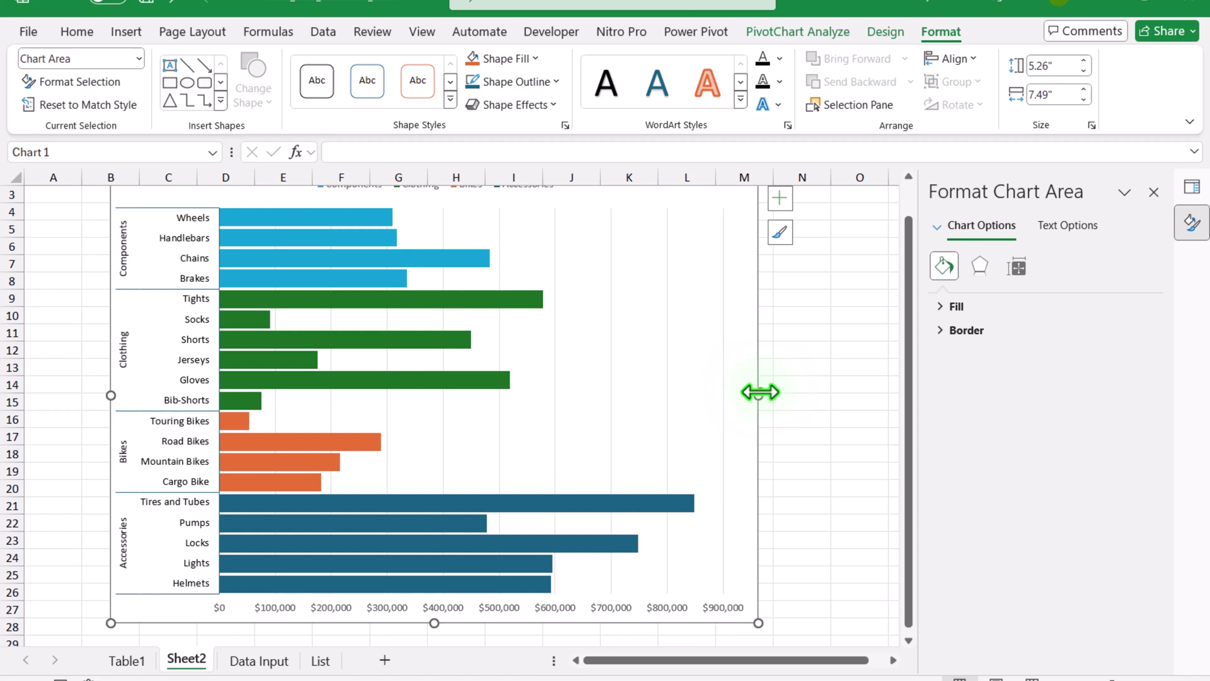
pyautogui.moveTo(759, 392); pyautogui.dragTo(728, 396)
pyautogui.scroll(1, 489, 410)
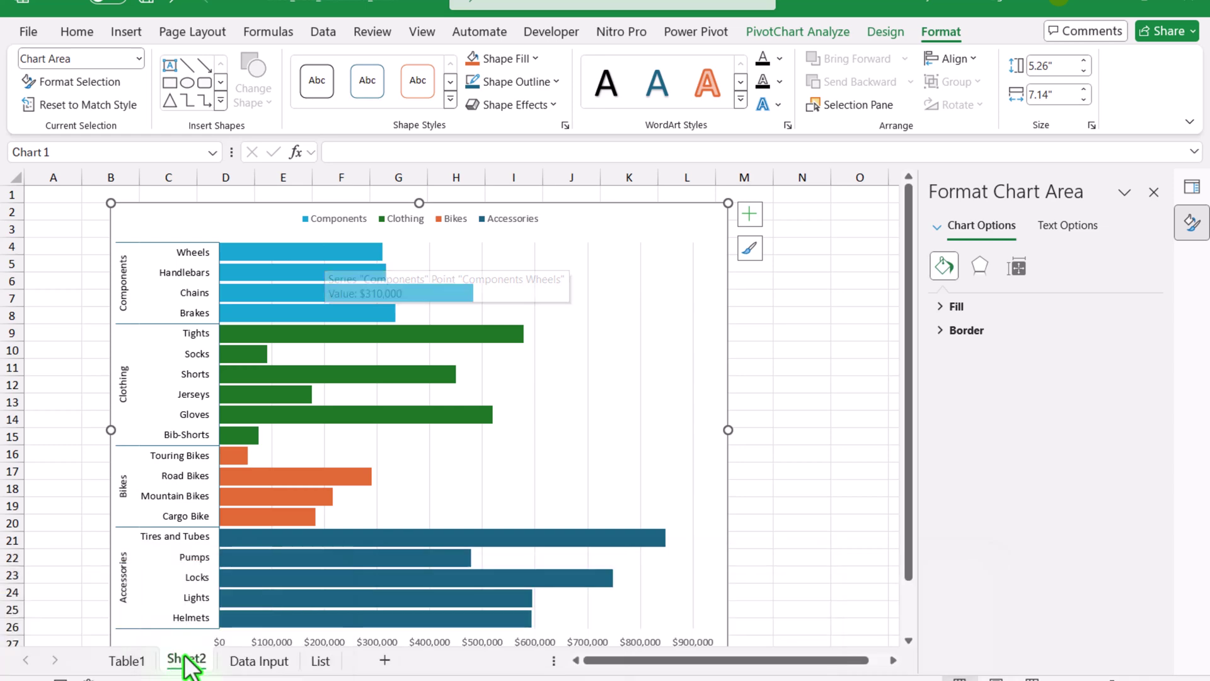
# Rename the Sheet2 tab to Dashboard.
pyautogui.rightClick(187, 661)
pyautogui.click(236, 460)
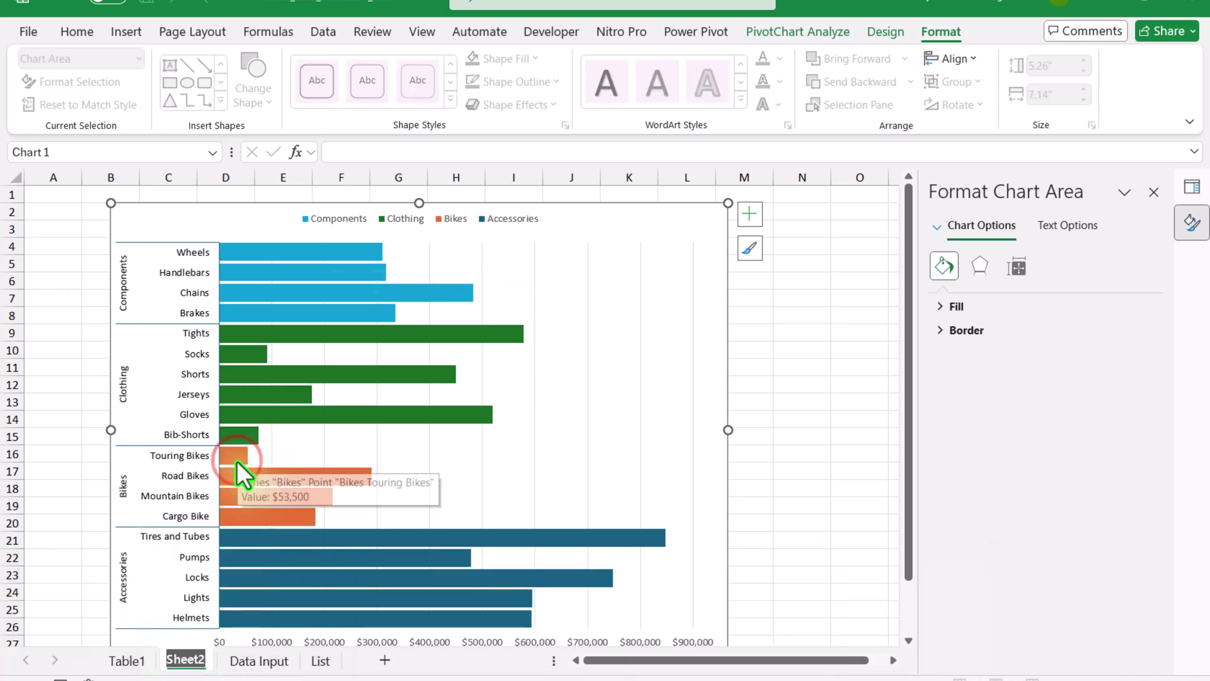
pyautogui.write('Dashboard')
# Rename the Table1 pivot-table sheet to Calculation.
pyautogui.click(126, 660)
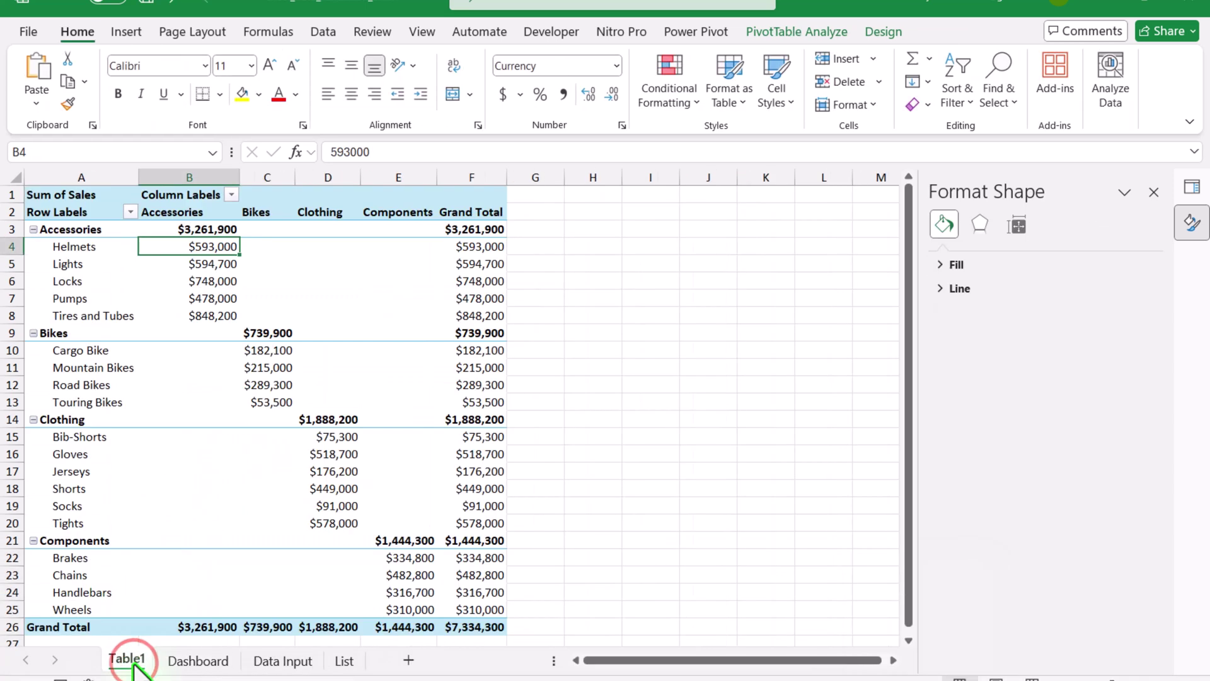
pyautogui.rightClick(129, 660)
pyautogui.click(169, 436)
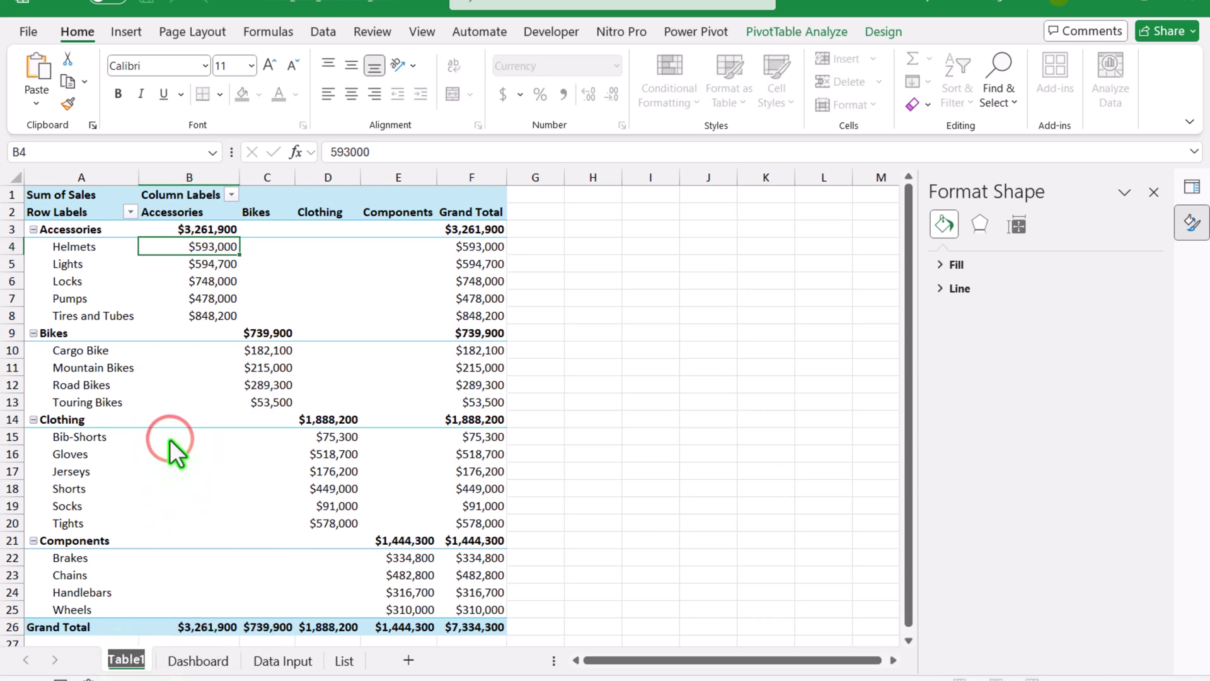
pyautogui.write('Calculation')
pyautogui.press('Return')
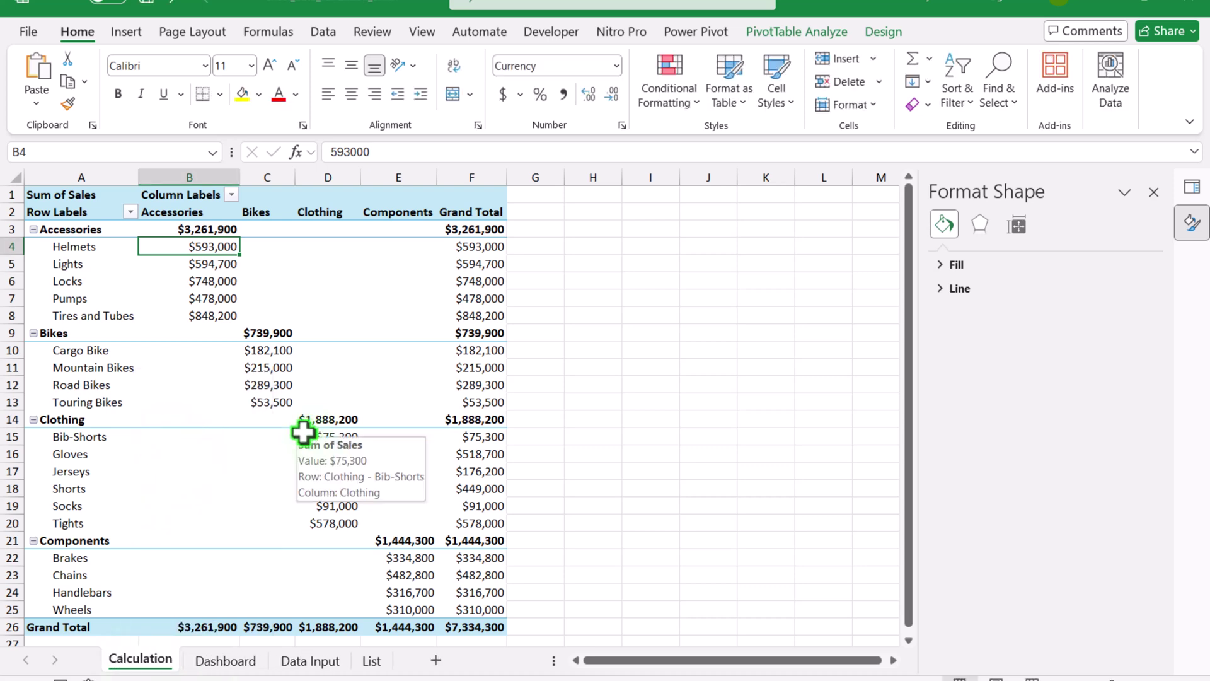
# Sort the row categories ascending by Sum of Sales, putting Bikes first and Accessories last.
pyautogui.click(132, 213)
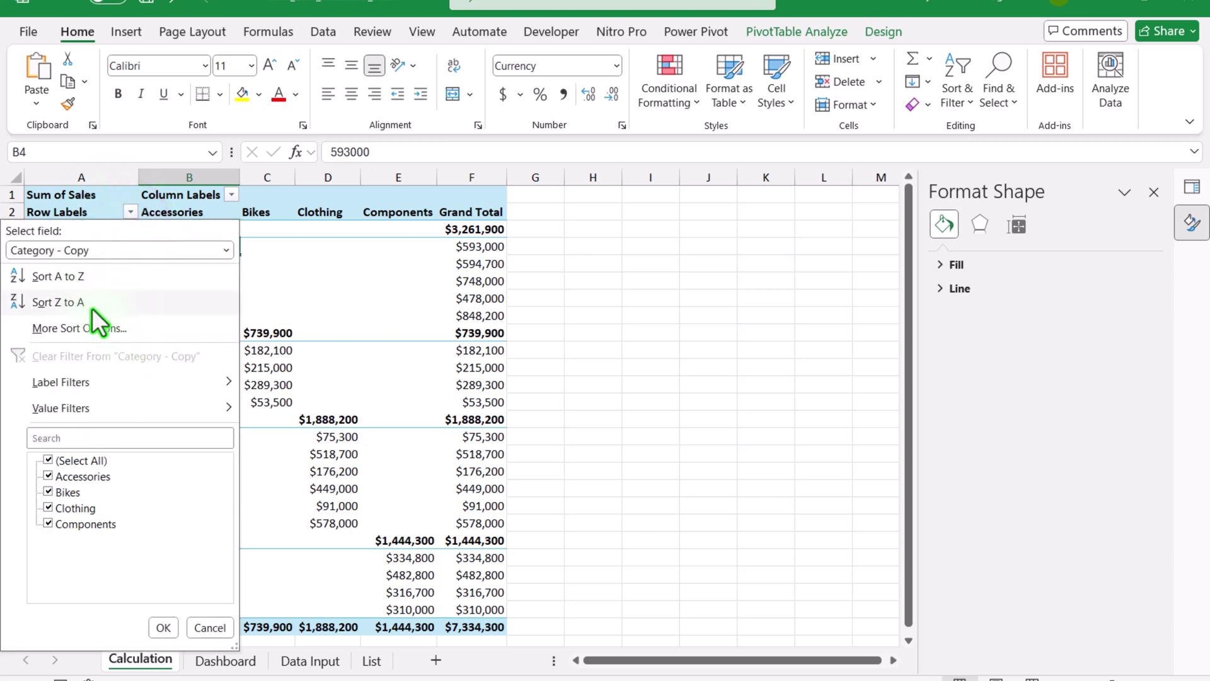
pyautogui.click(99, 329)
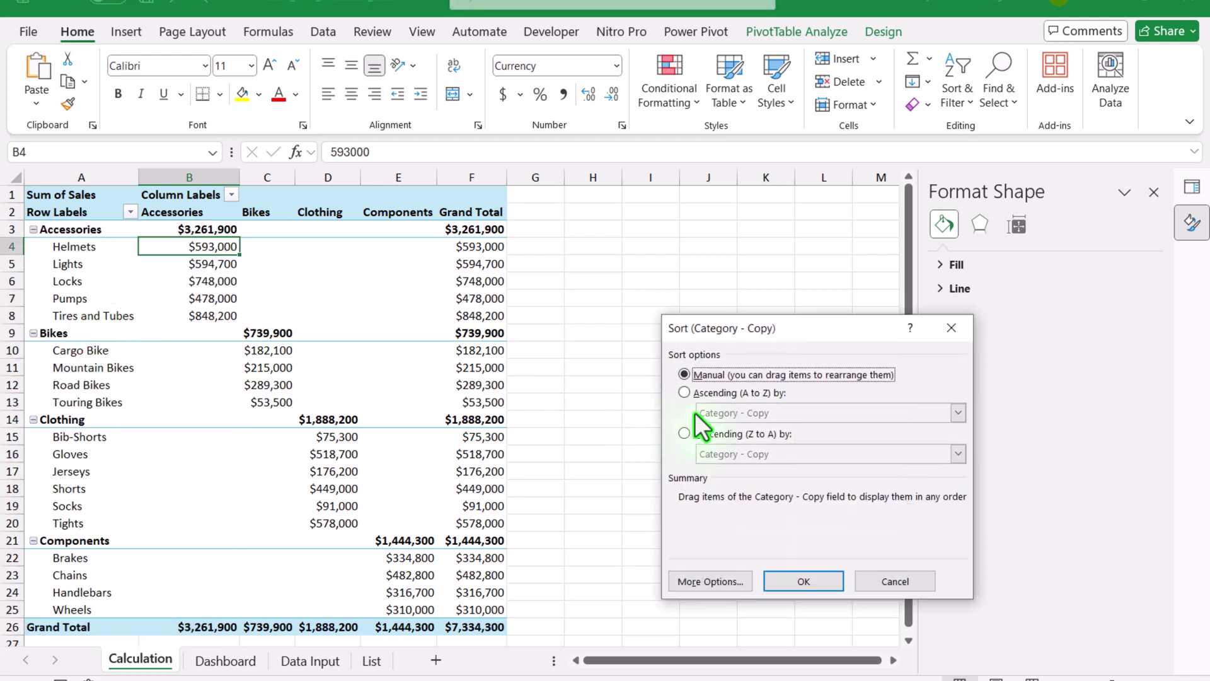
pyautogui.click(709, 392)
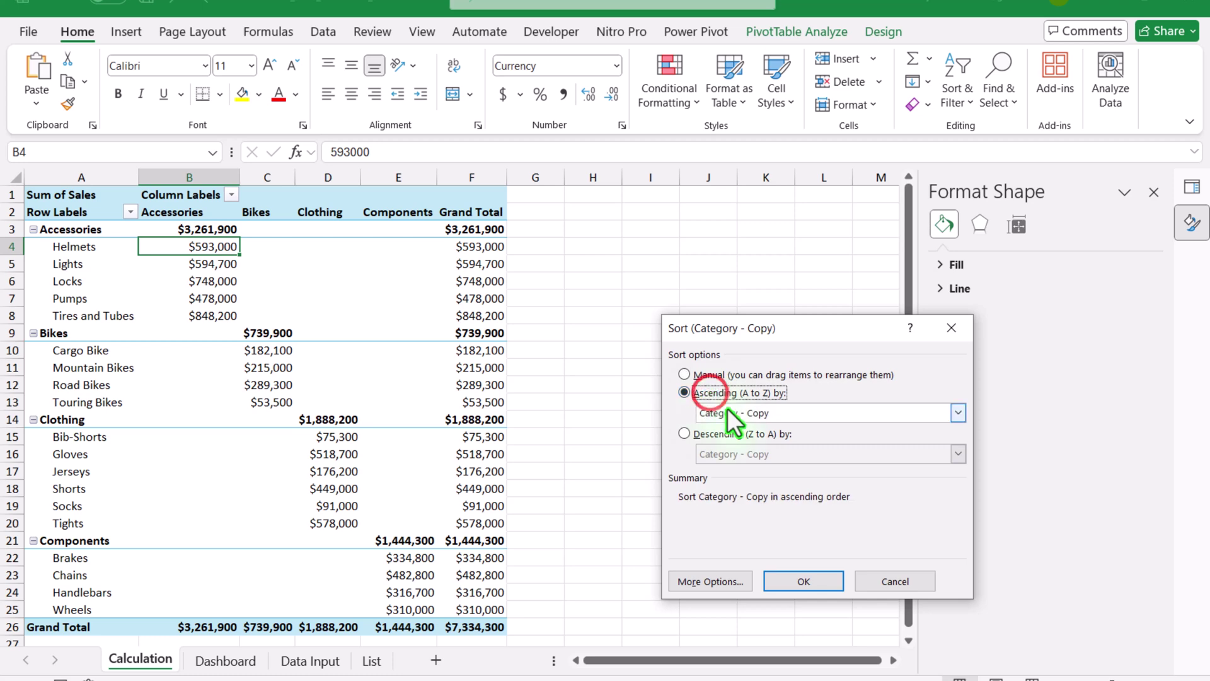
pyautogui.click(732, 415)
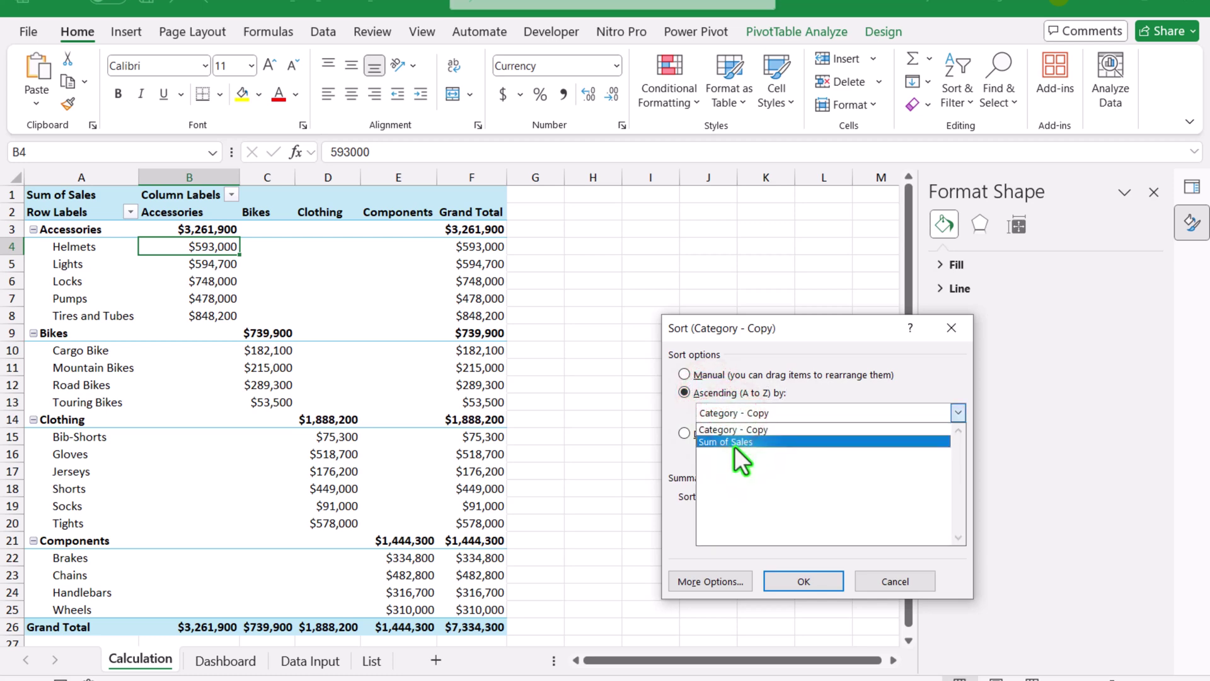
pyautogui.click(731, 442)
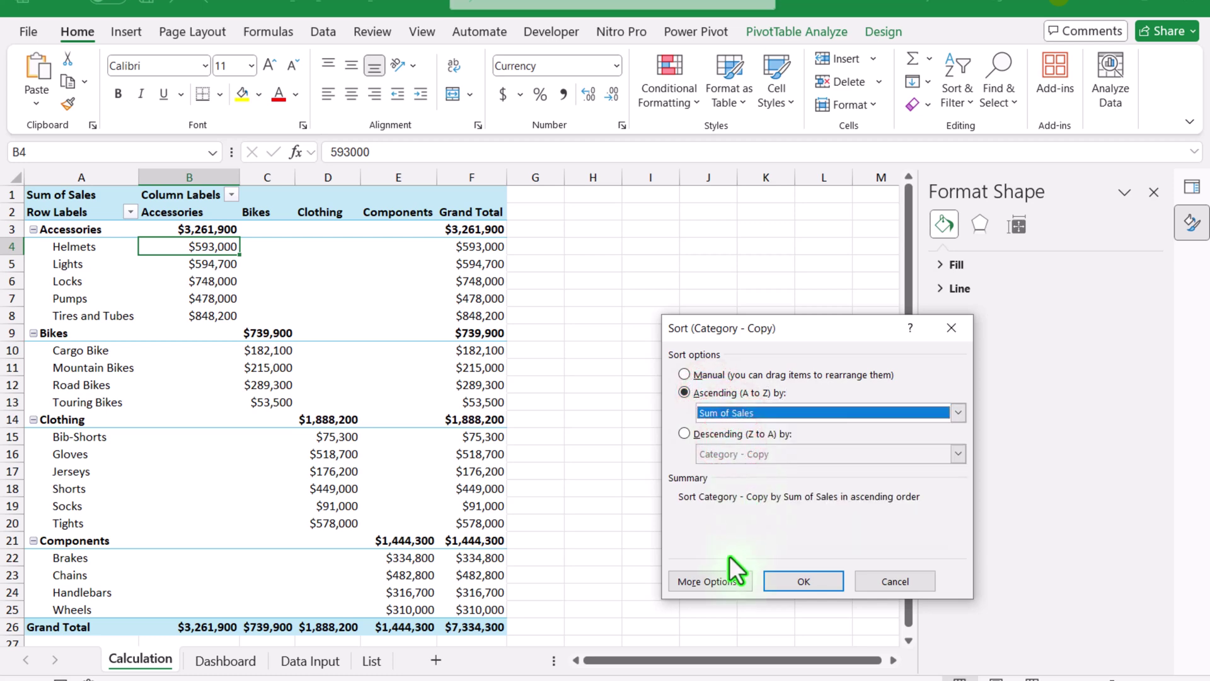
pyautogui.click(728, 576)
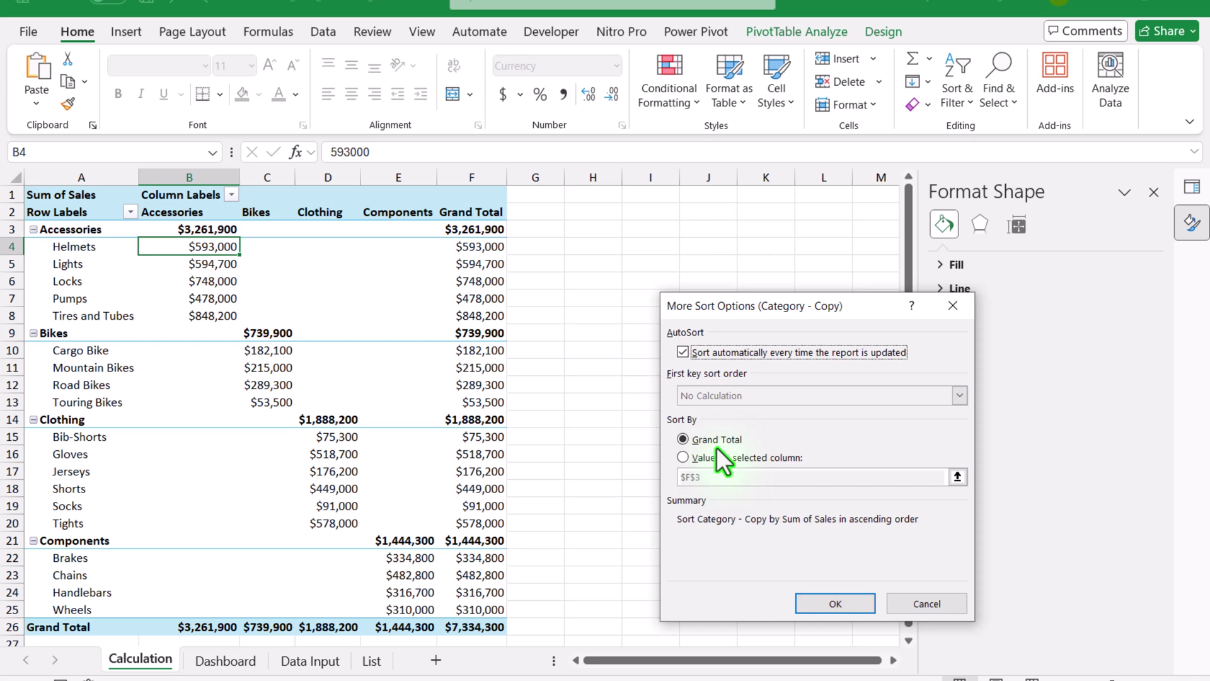
pyautogui.click(838, 606)
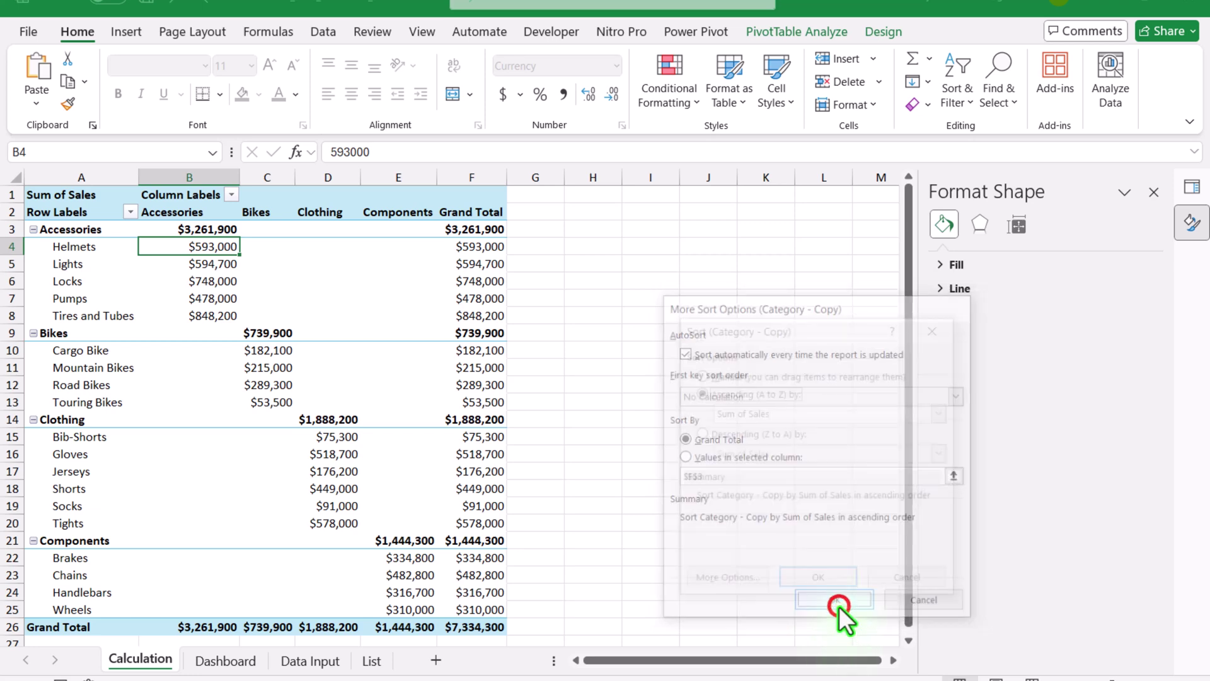
pyautogui.click(830, 581)
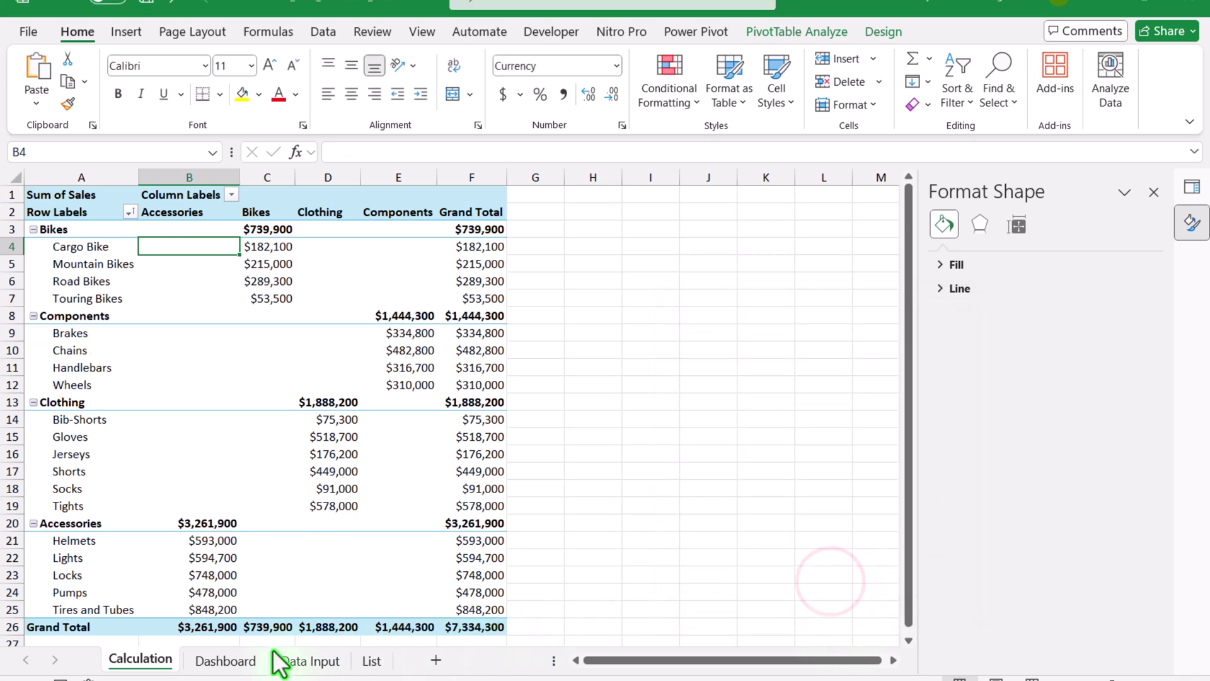
pyautogui.click(249, 660)
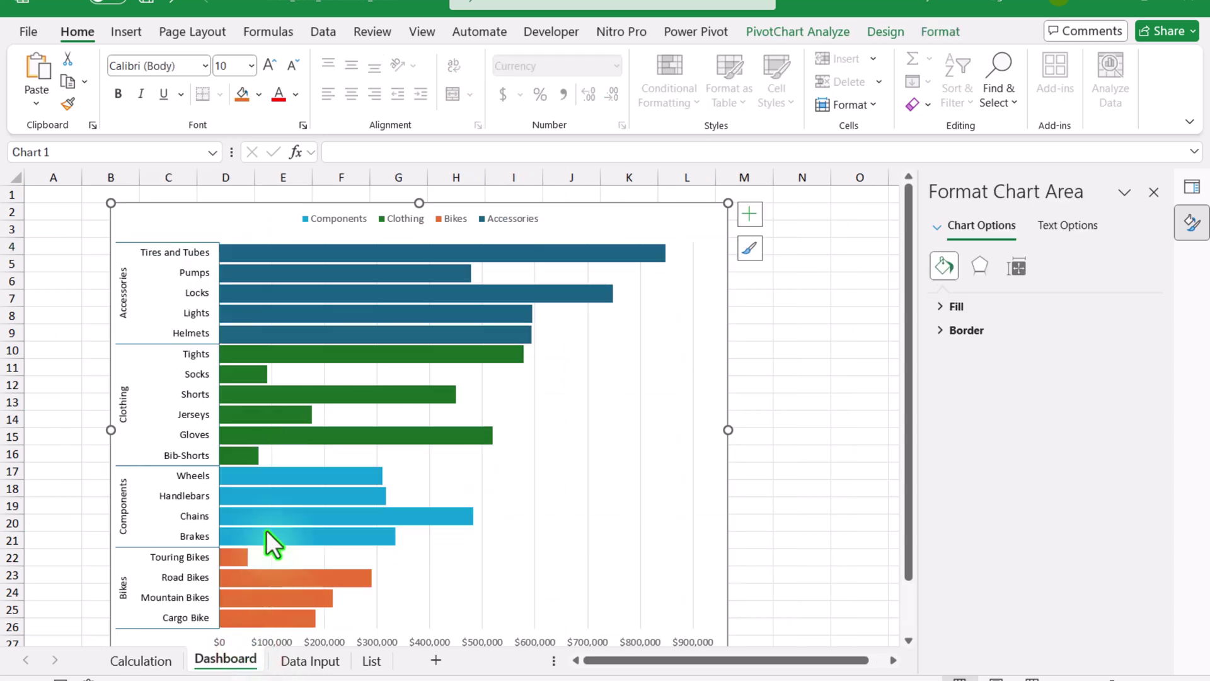
pyautogui.hotkey('alt', 'a')
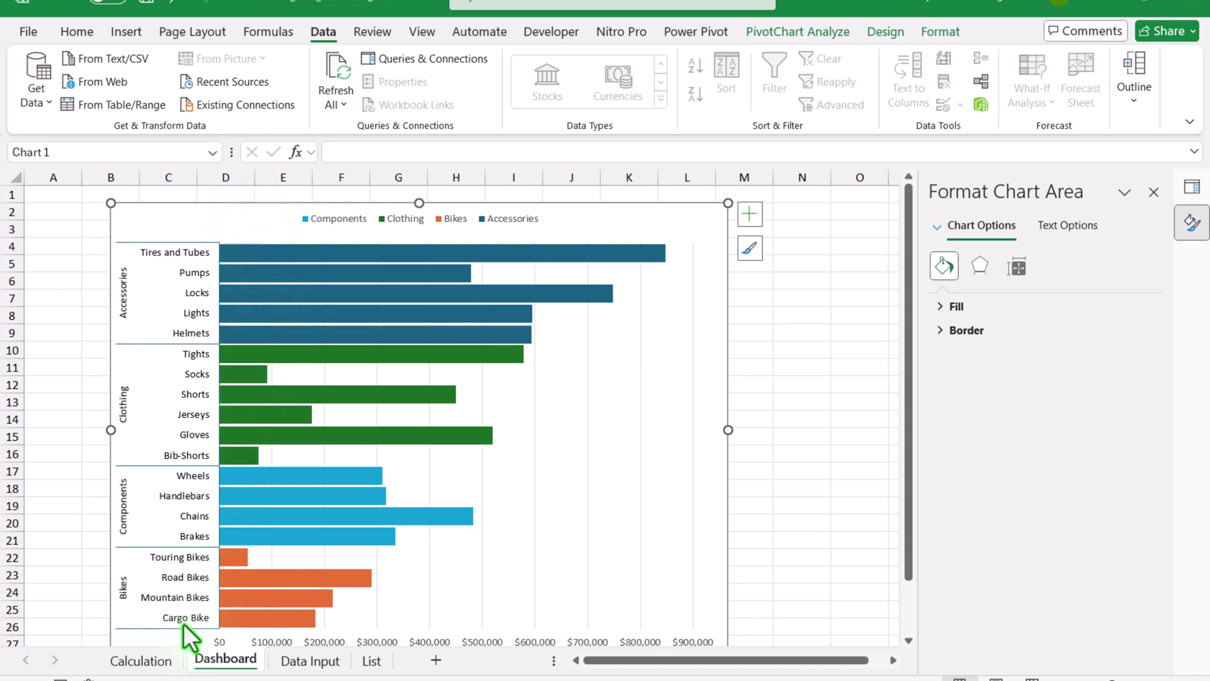
pyautogui.click(138, 659)
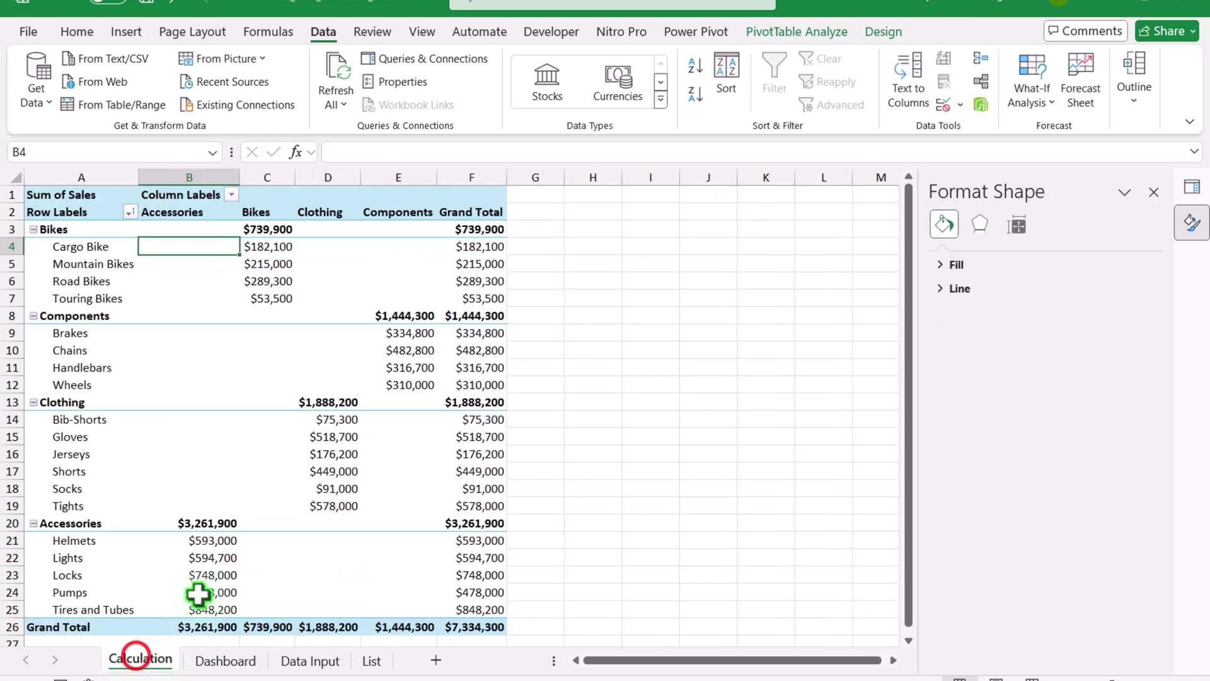
# Open Sort By Value for the Grand Total column and choose Largest to Smallest.
pyautogui.click(465, 251)
pyautogui.rightClick(467, 251)
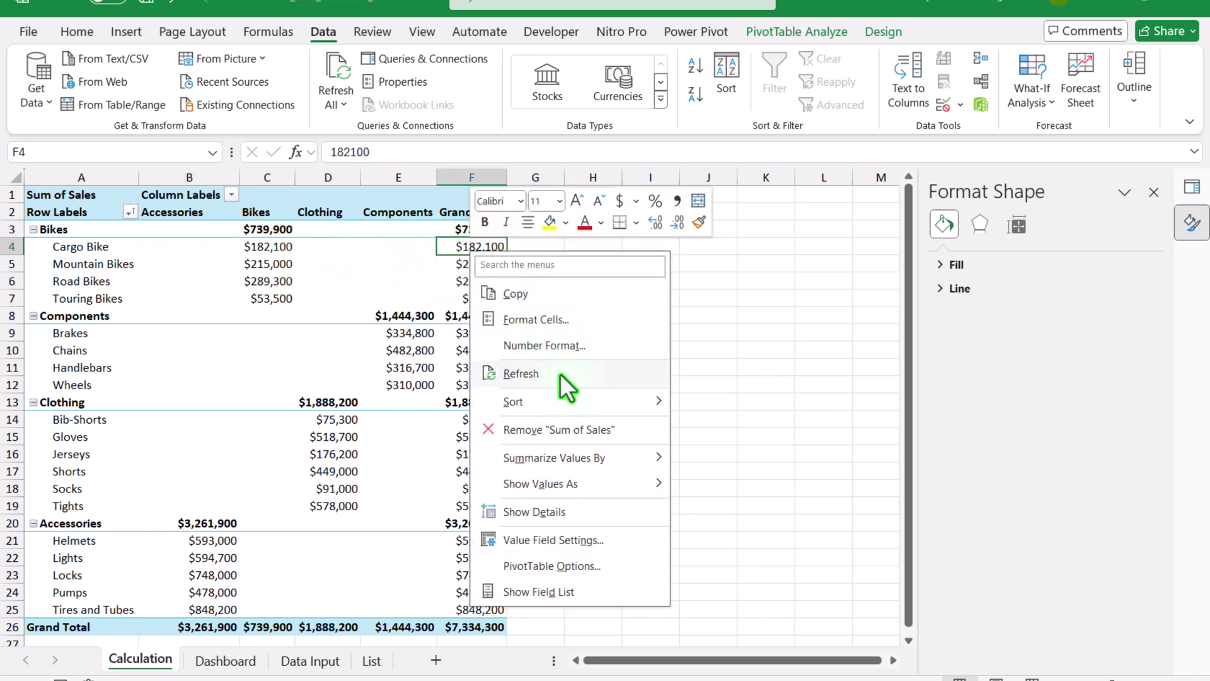
pyautogui.moveTo(623, 401)
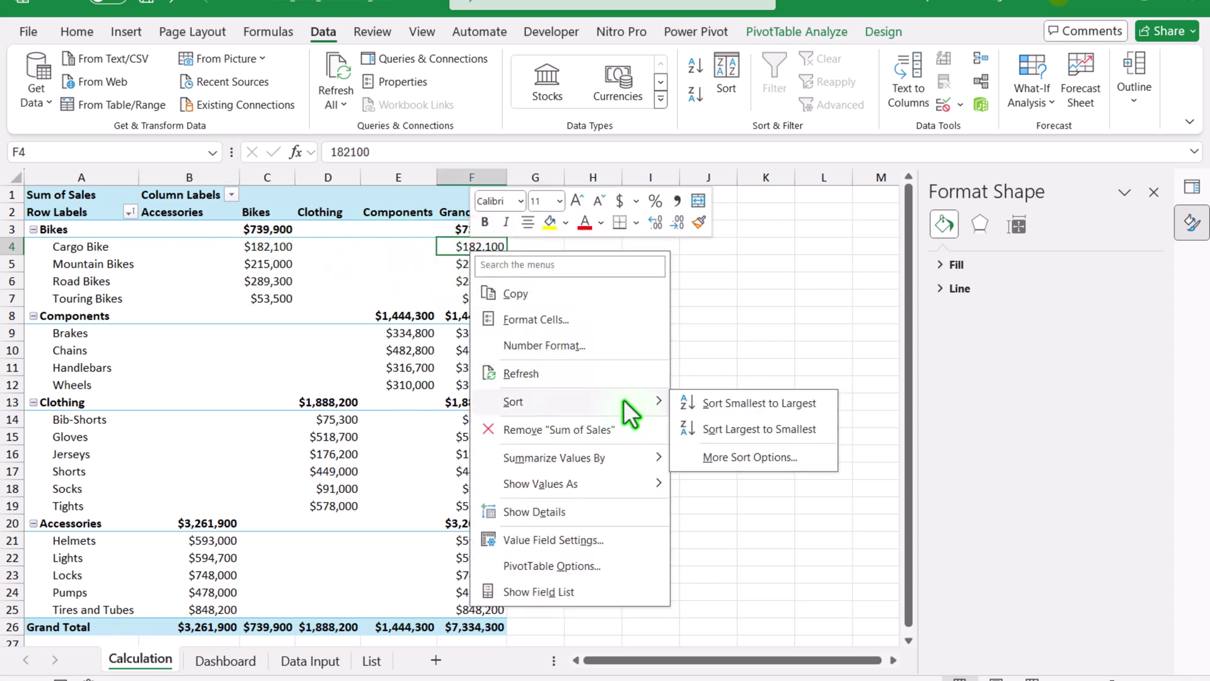
pyautogui.click(756, 450)
pyautogui.click(735, 422)
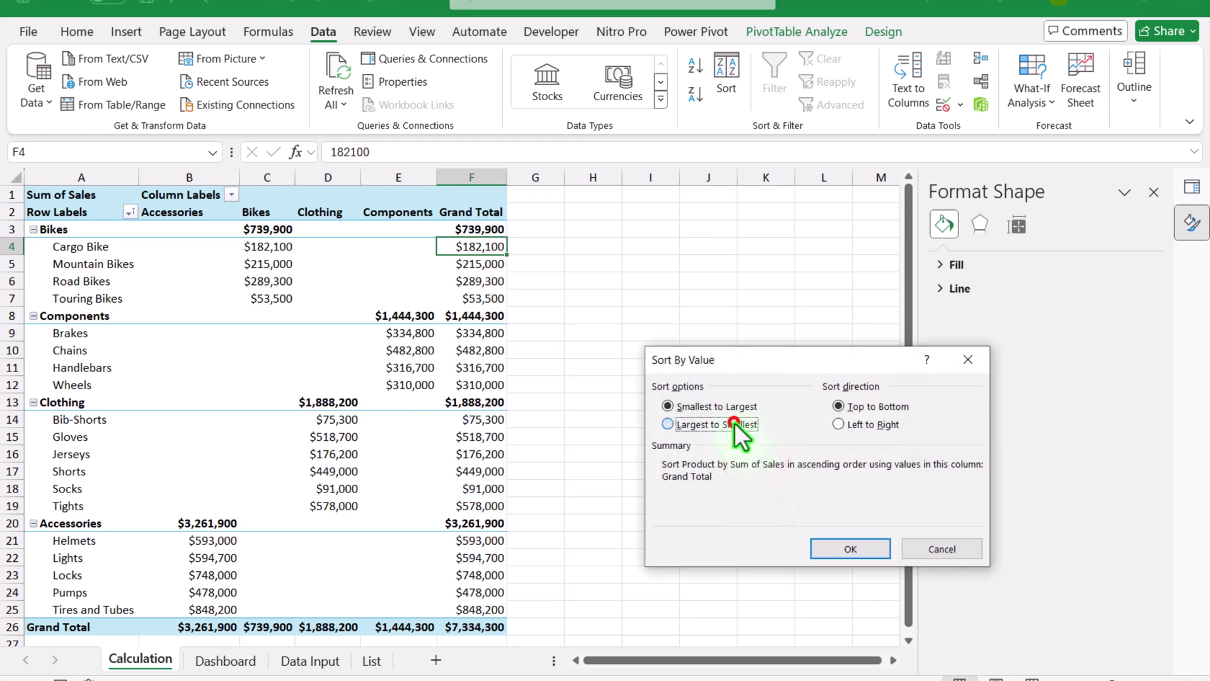
# Apply the largest-to-smallest product sort and check the reordered bars on Dashboard.
pyautogui.click(863, 550)
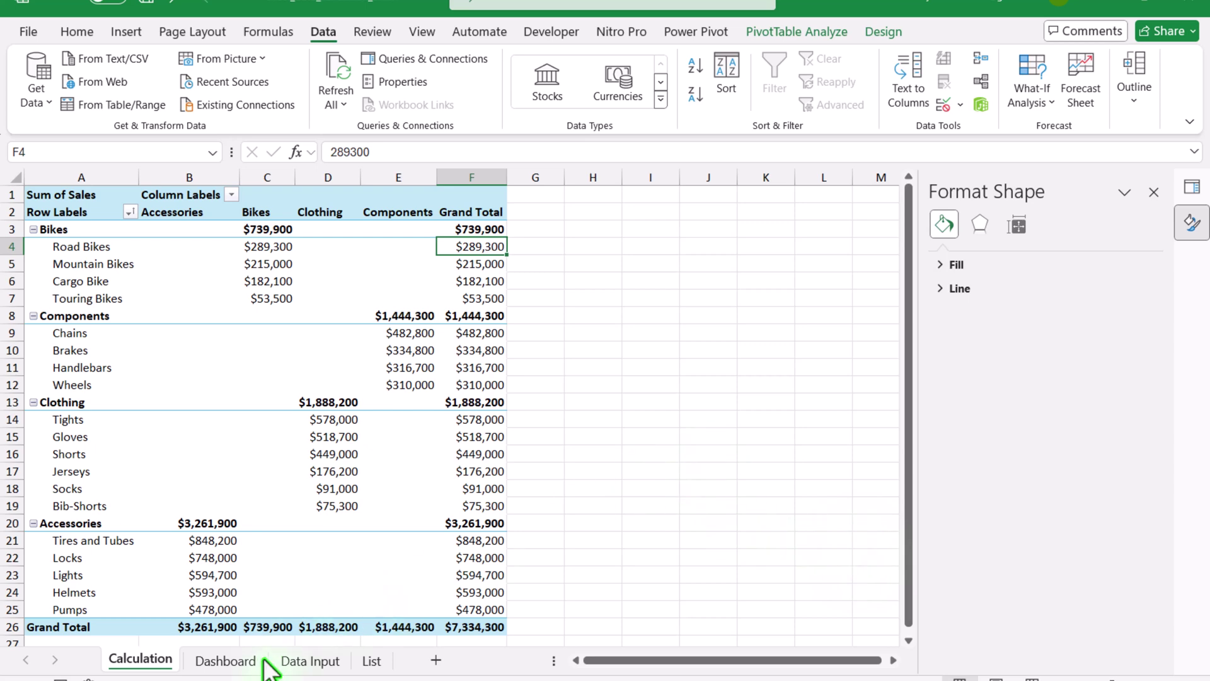
pyautogui.click(239, 659)
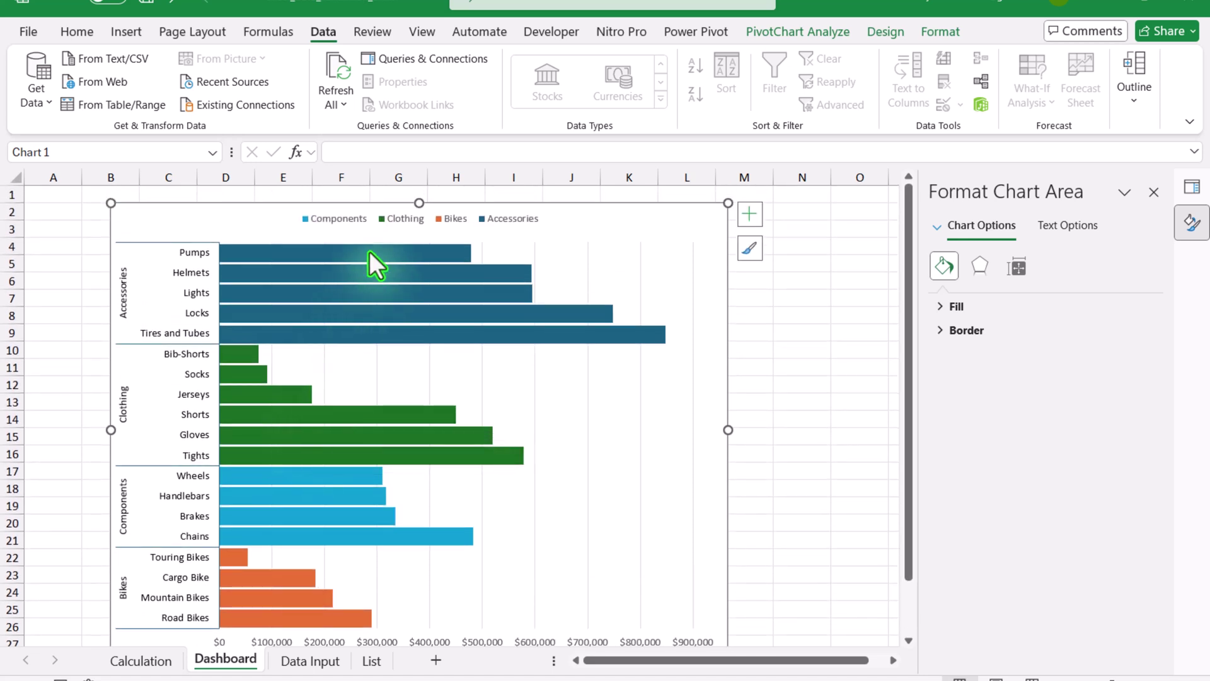
pyautogui.moveTo(371, 251)
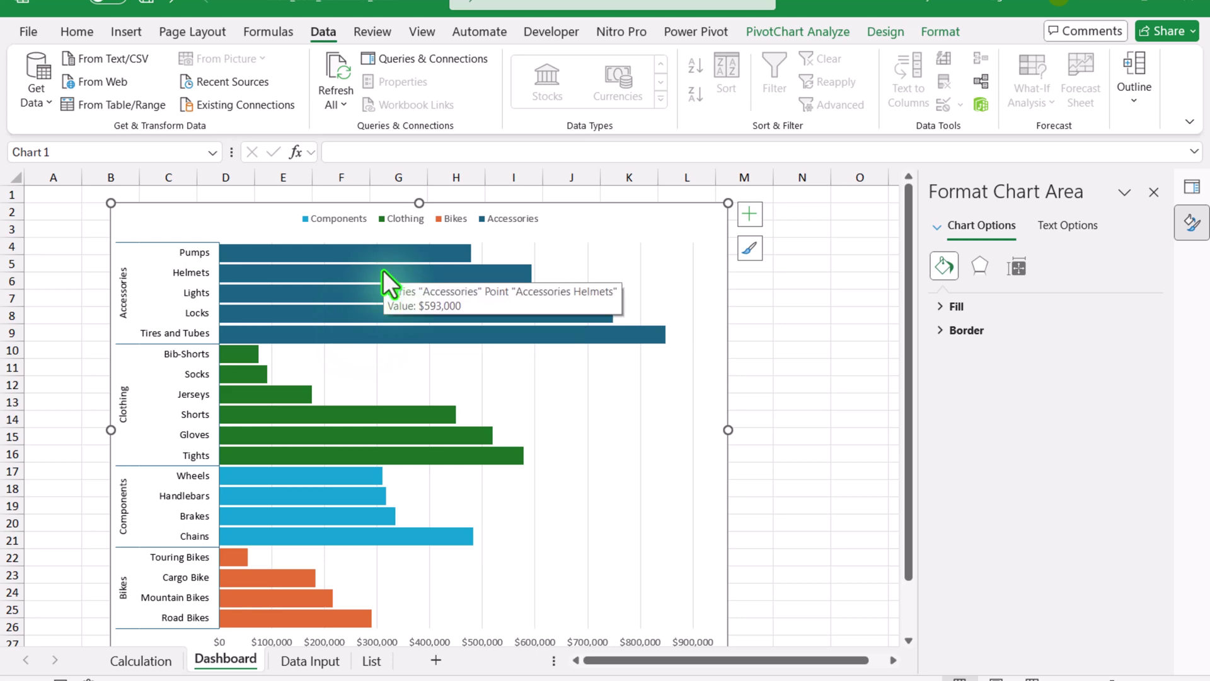
# Re-sort products smallest to largest by Grand Total, then view the Dashboard chart.
pyautogui.click(158, 659)
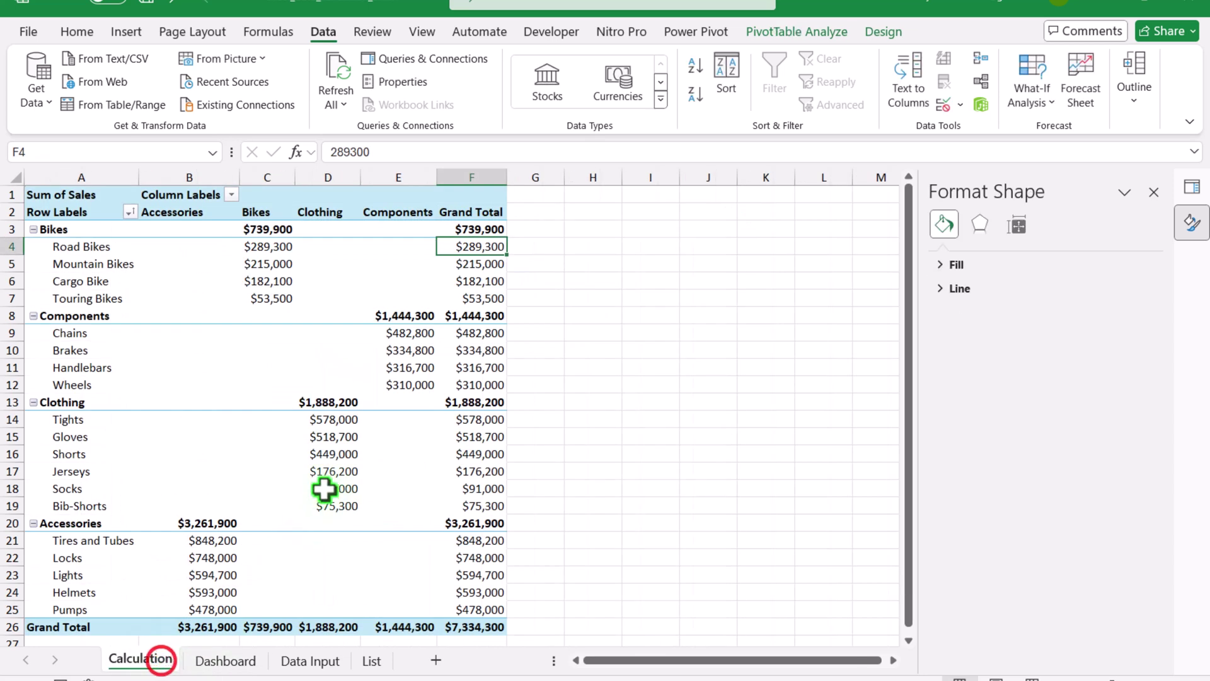
pyautogui.rightClick(466, 247)
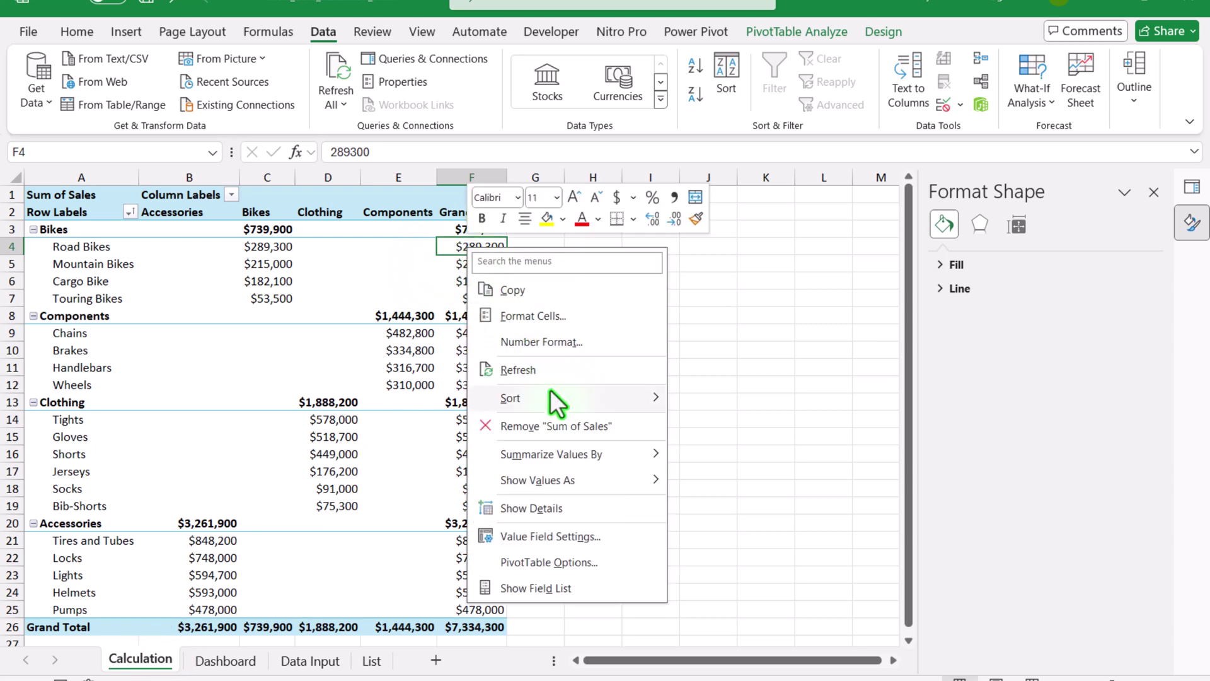
pyautogui.moveTo(552, 393)
pyautogui.click(716, 452)
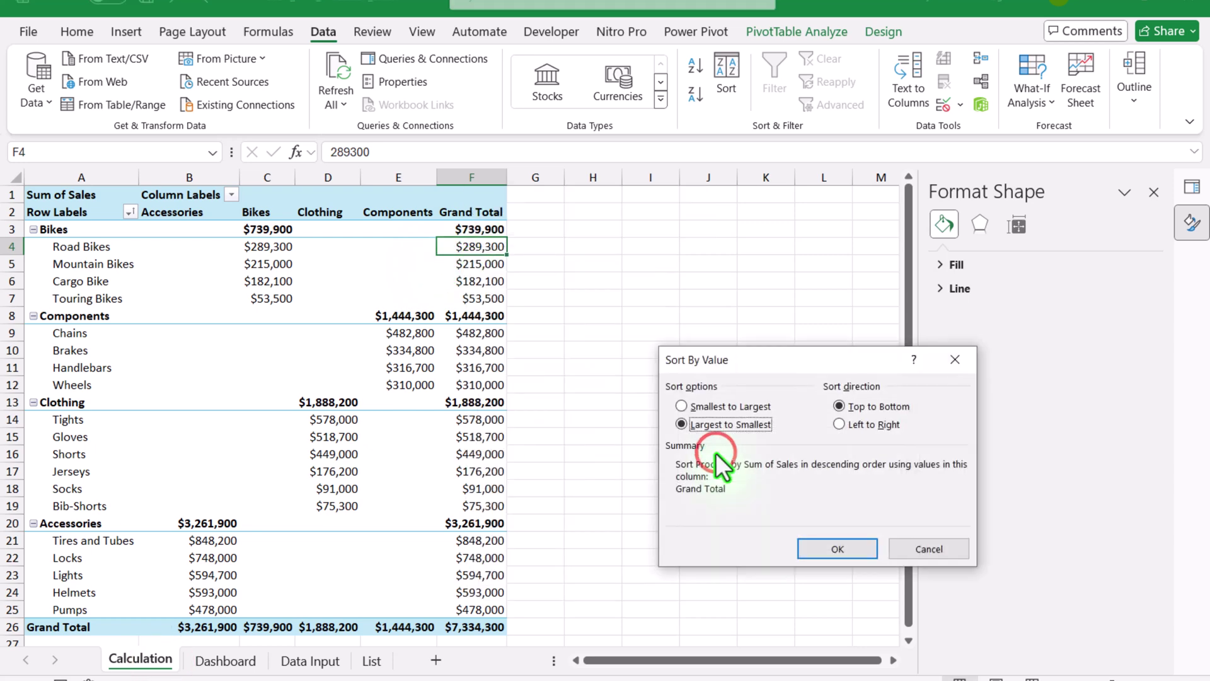
pyautogui.click(713, 406)
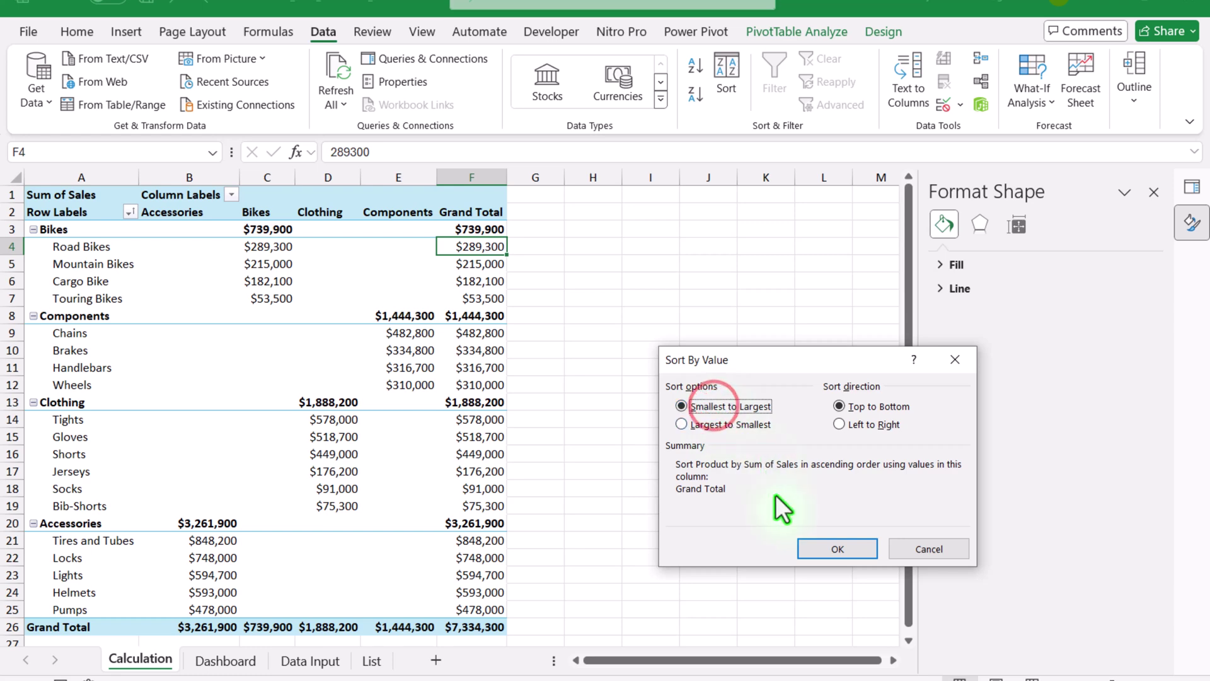
pyautogui.click(835, 551)
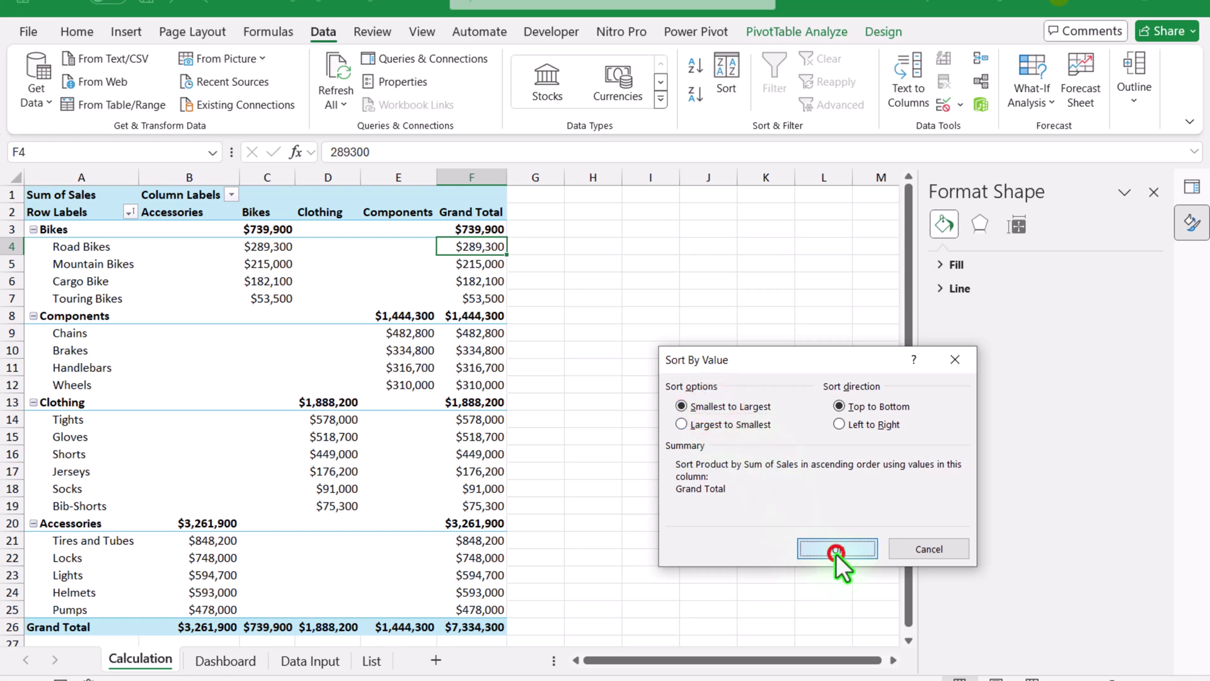
pyautogui.click(233, 661)
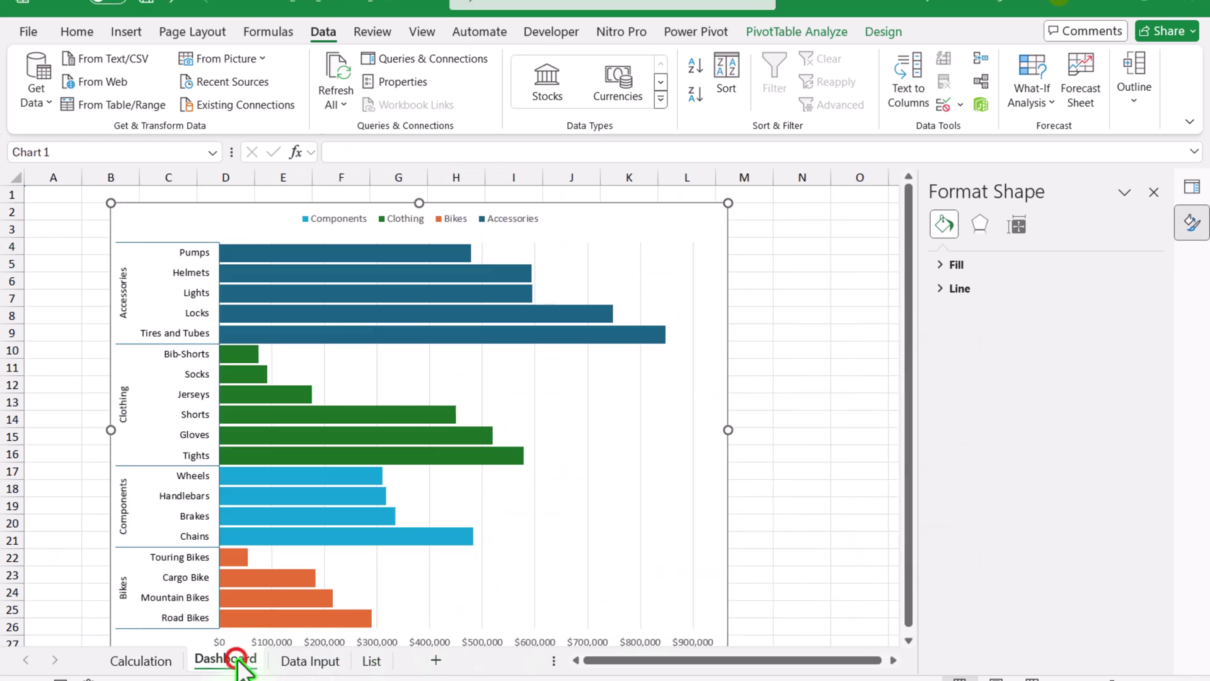
pyautogui.moveTo(332, 405)
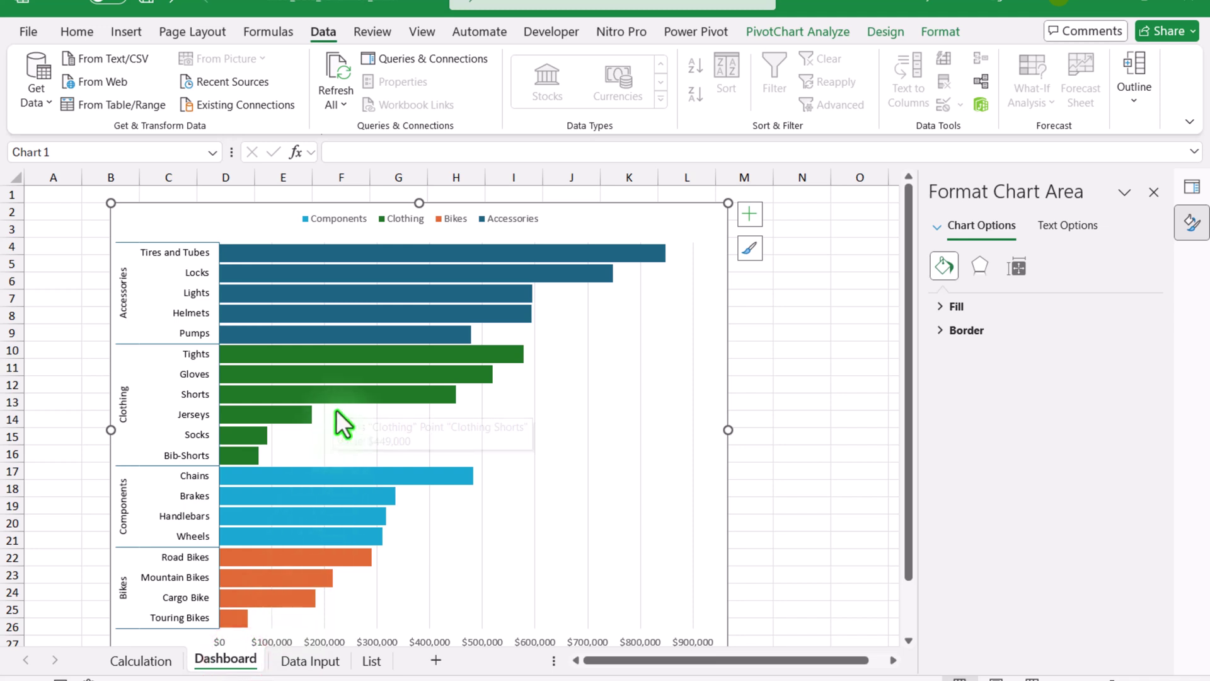
# Insert a Year slicer for the Dashboard bar chart.
pyautogui.click(728, 299)
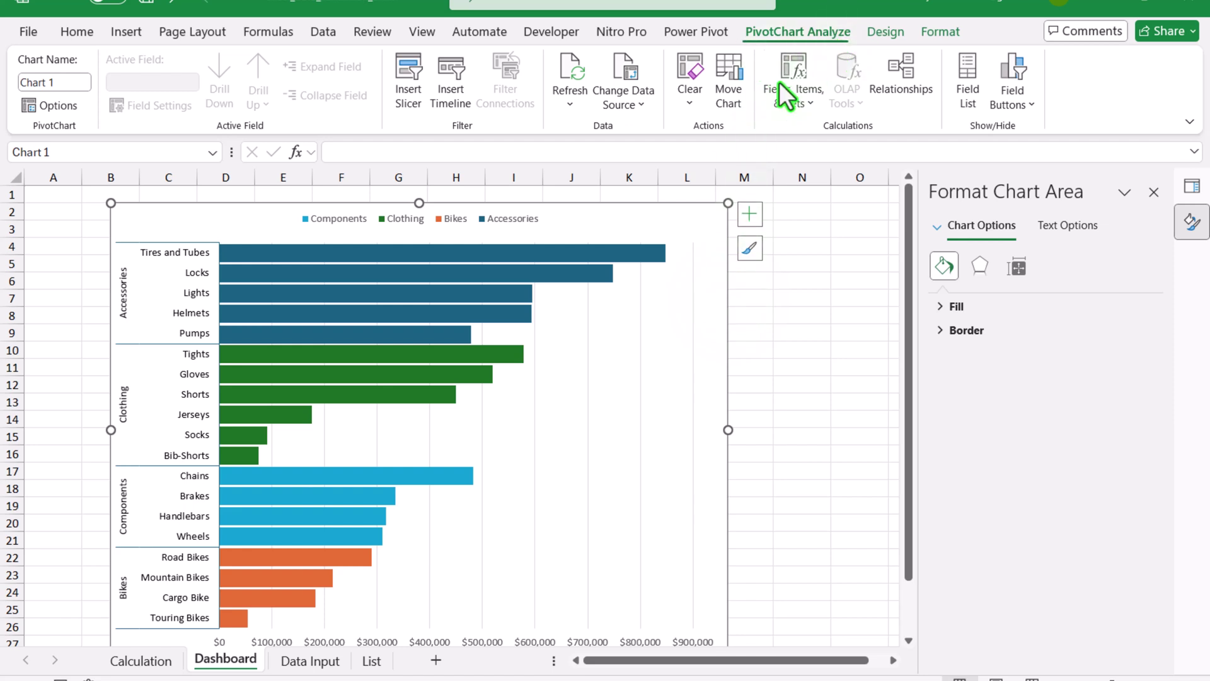
pyautogui.click(412, 75)
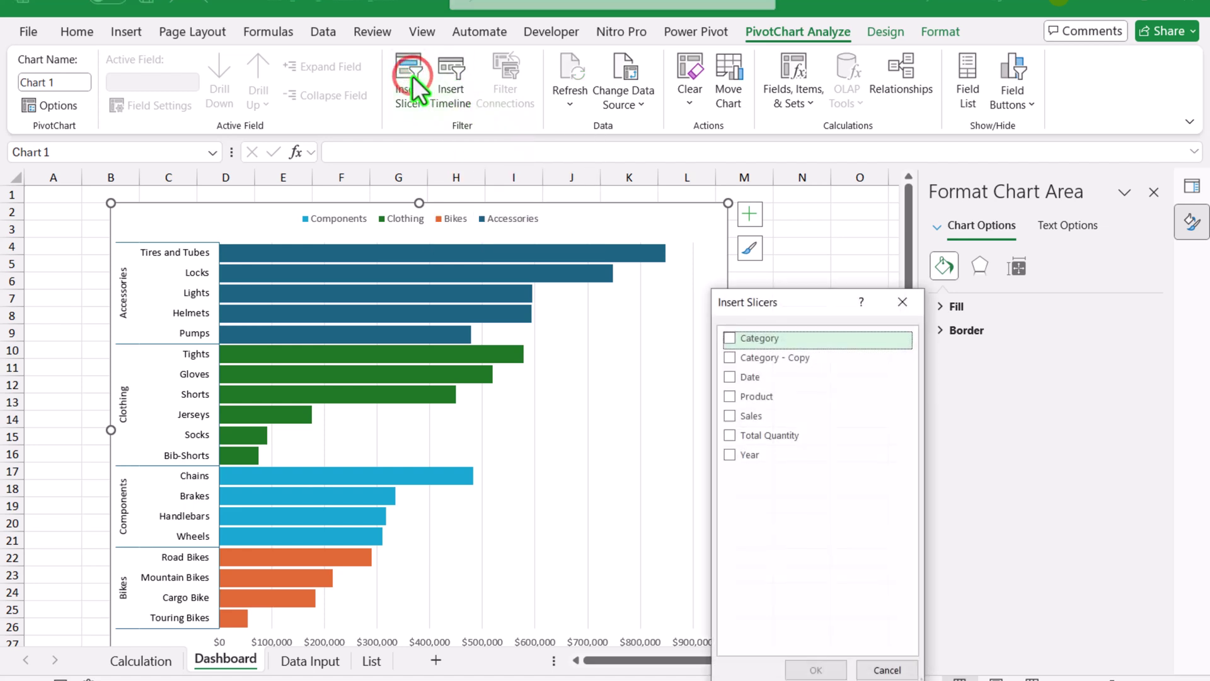
pyautogui.click(730, 453)
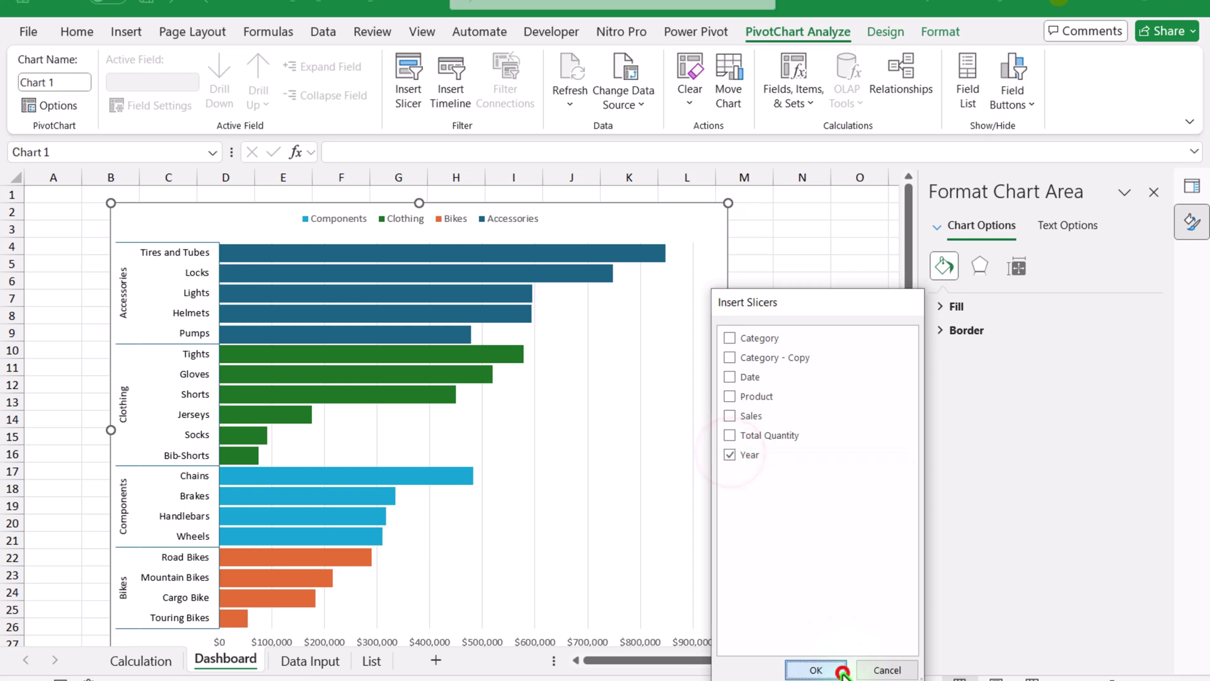
pyautogui.click(816, 669)
# Move the Year slicer beside the chart and close the Format Slicer and Queries panes.
pyautogui.moveTo(427, 309); pyautogui.dragTo(781, 232)
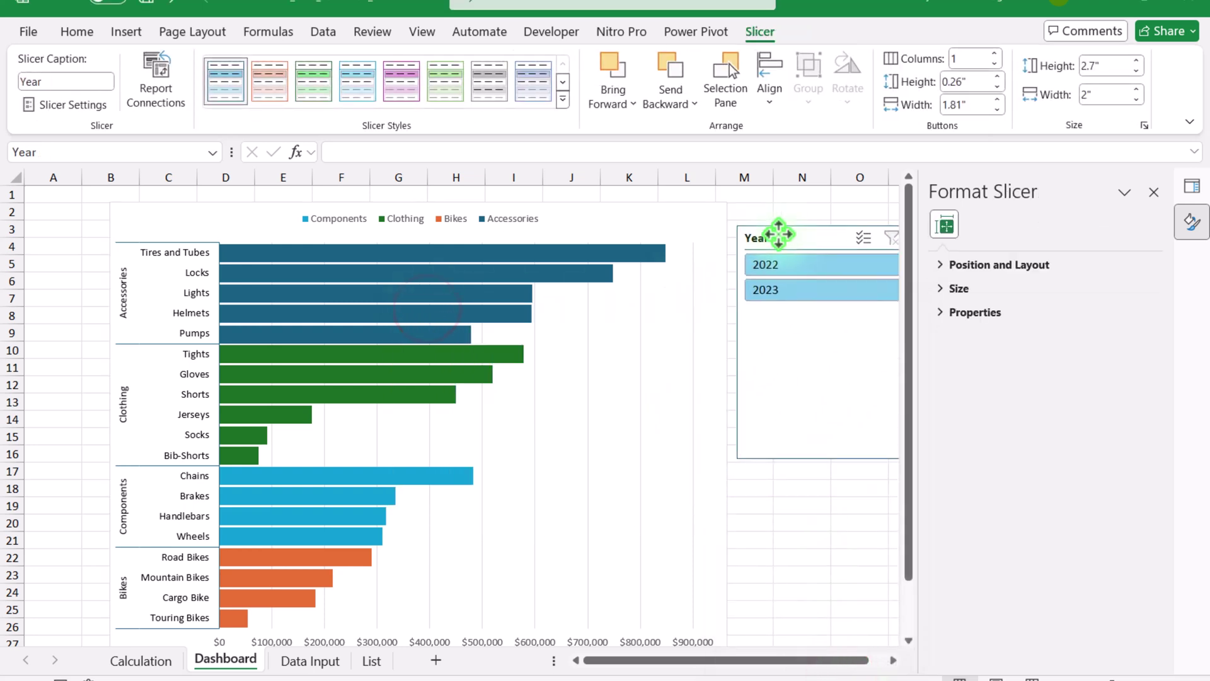
pyautogui.click(1153, 192)
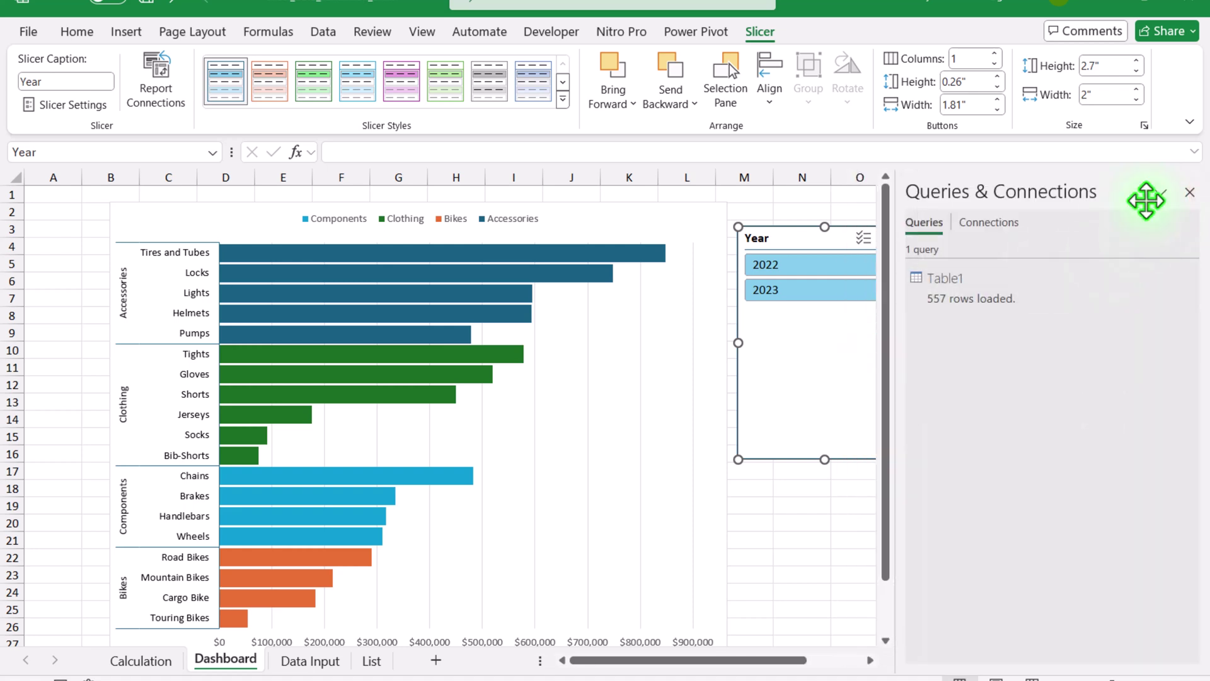
pyautogui.click(1190, 193)
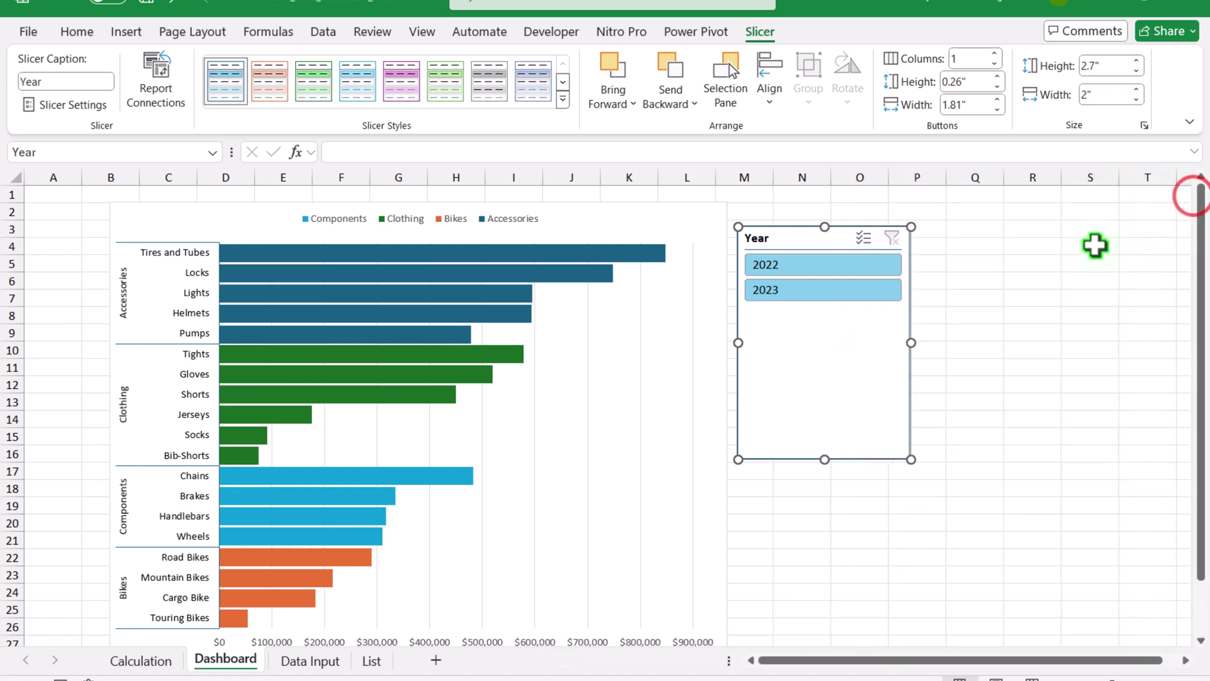
pyautogui.click(807, 301)
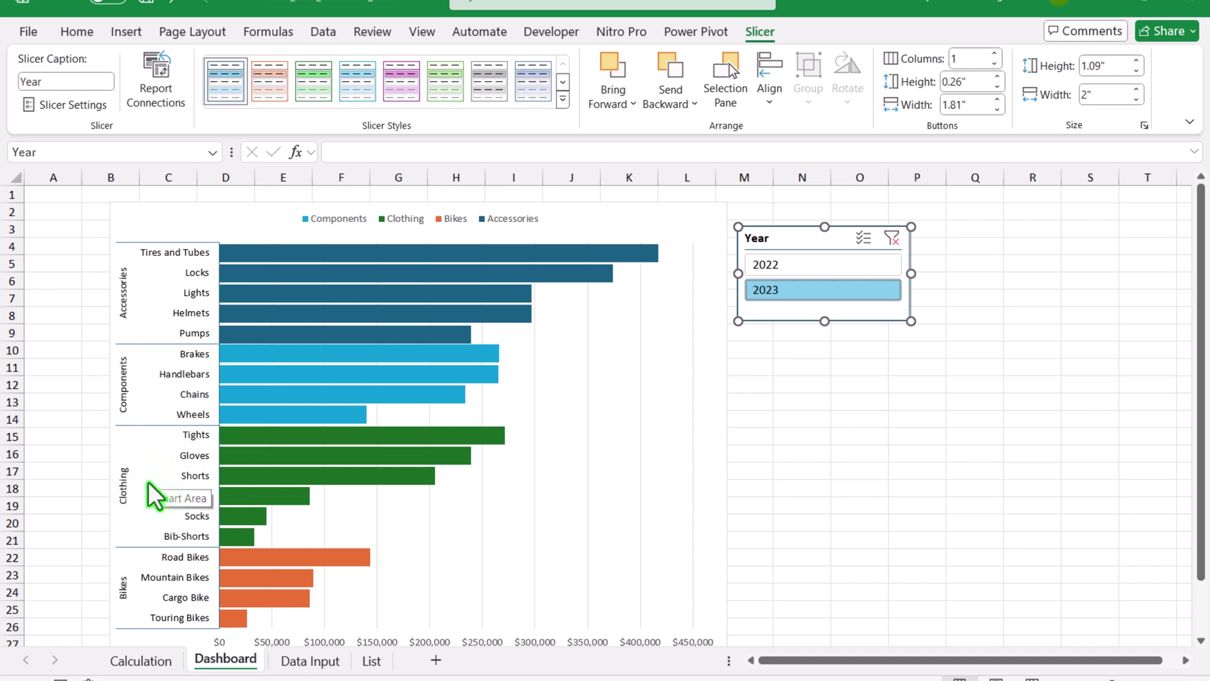
pyautogui.click(772, 264)
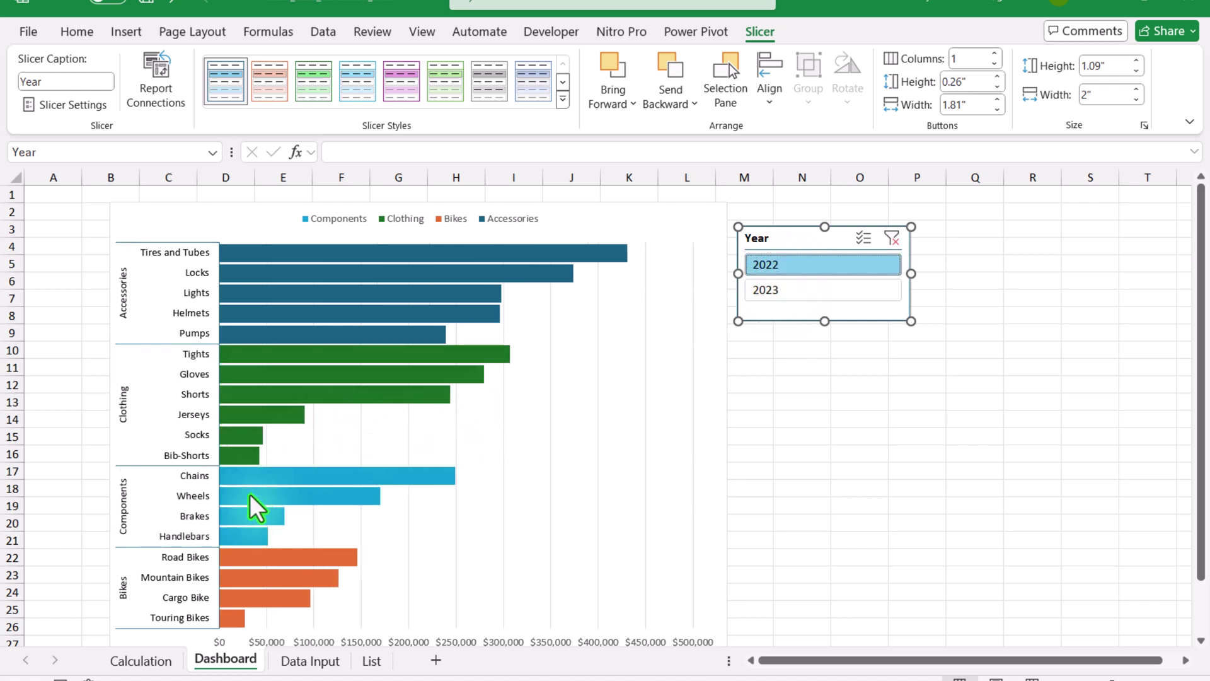
pyautogui.moveTo(248, 497)
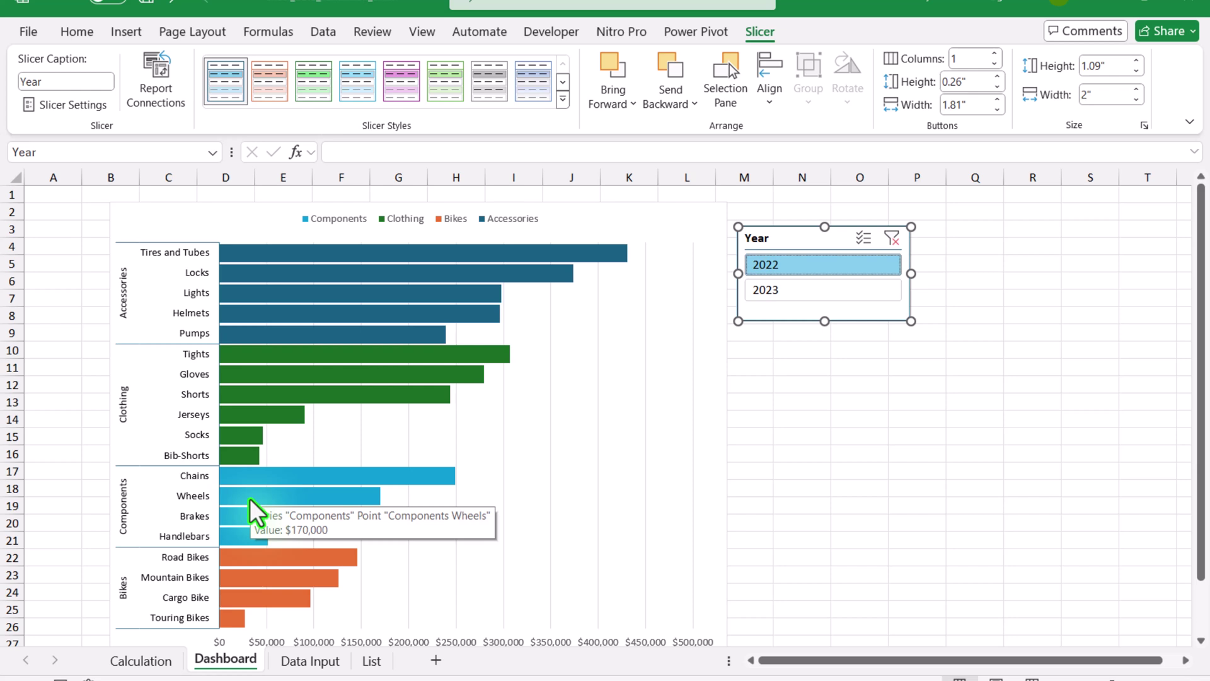
pyautogui.click(895, 239)
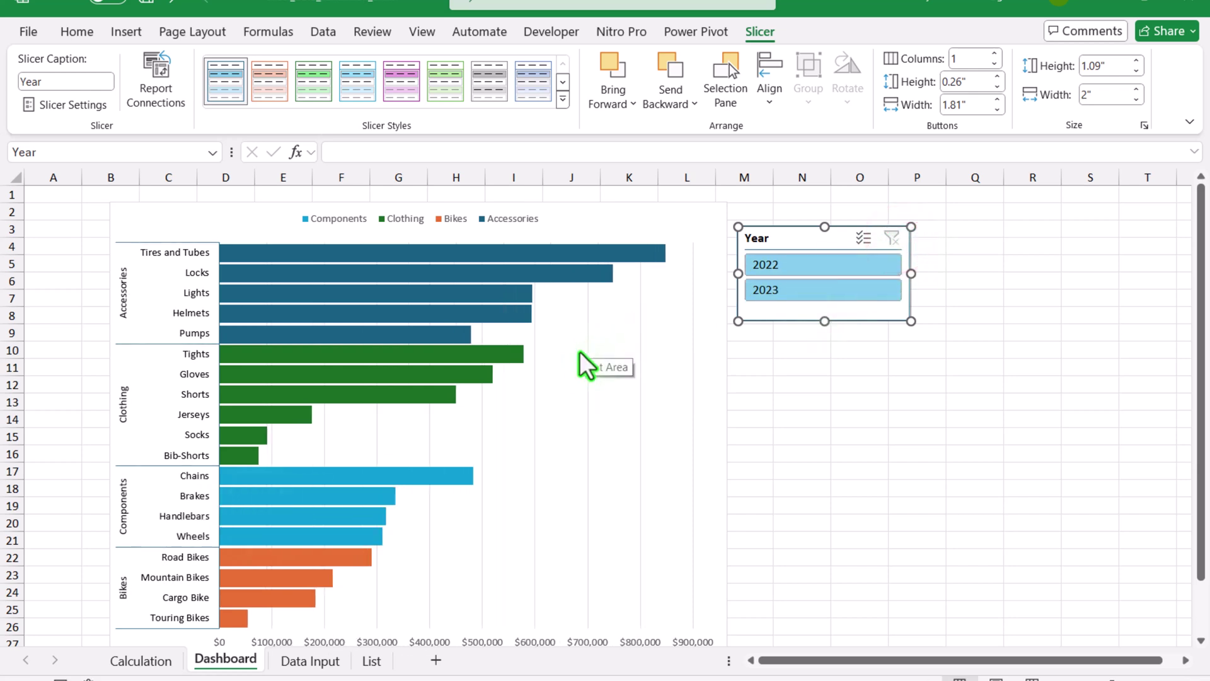
pyautogui.click(855, 499)
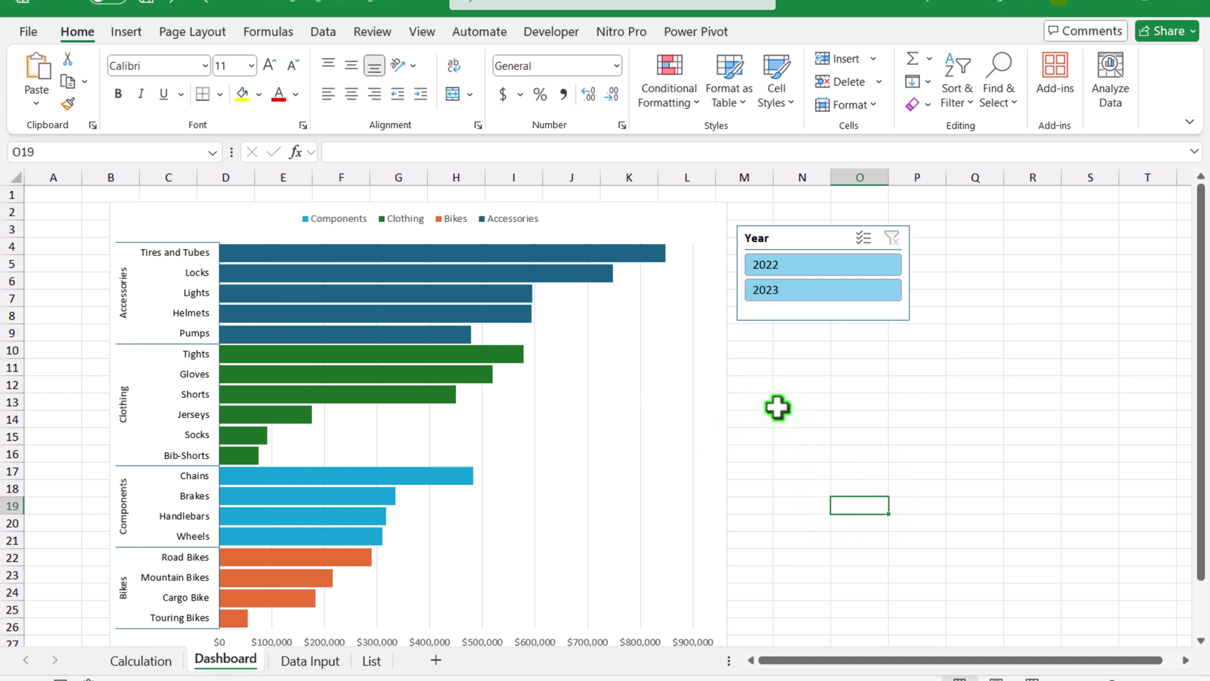
# Set the chart's shape fill to No Fill and outline to No Outline.
pyautogui.scroll(-1, 777, 408)
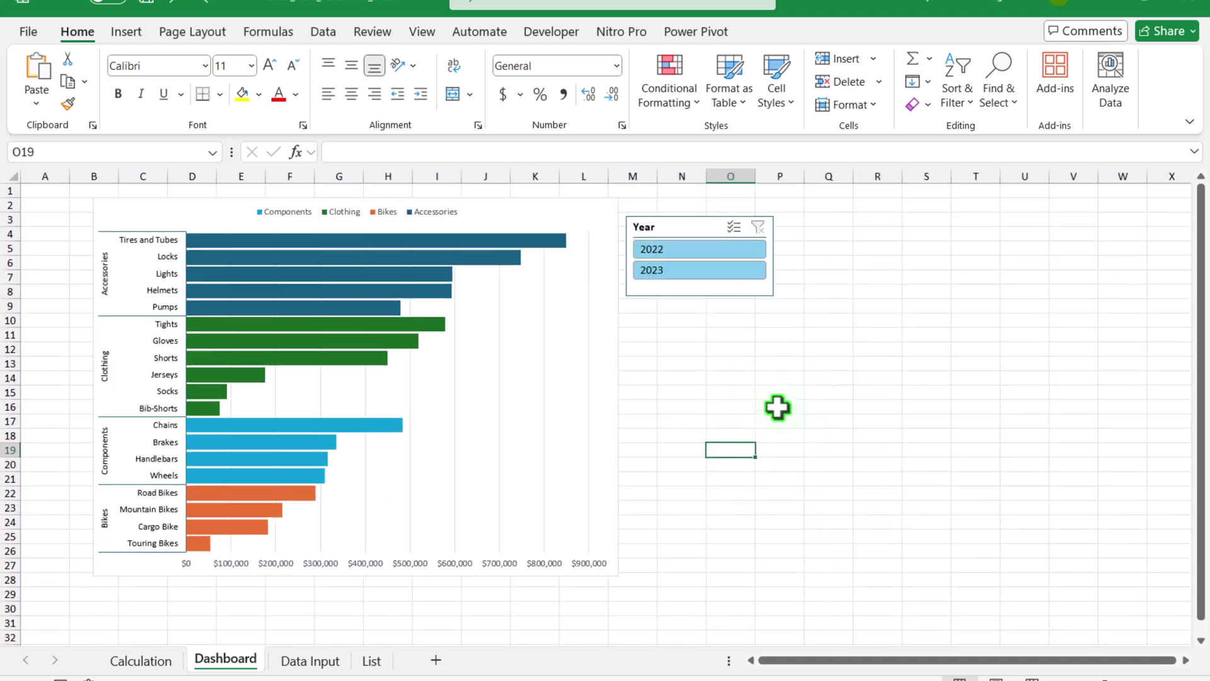
pyautogui.click(202, 208)
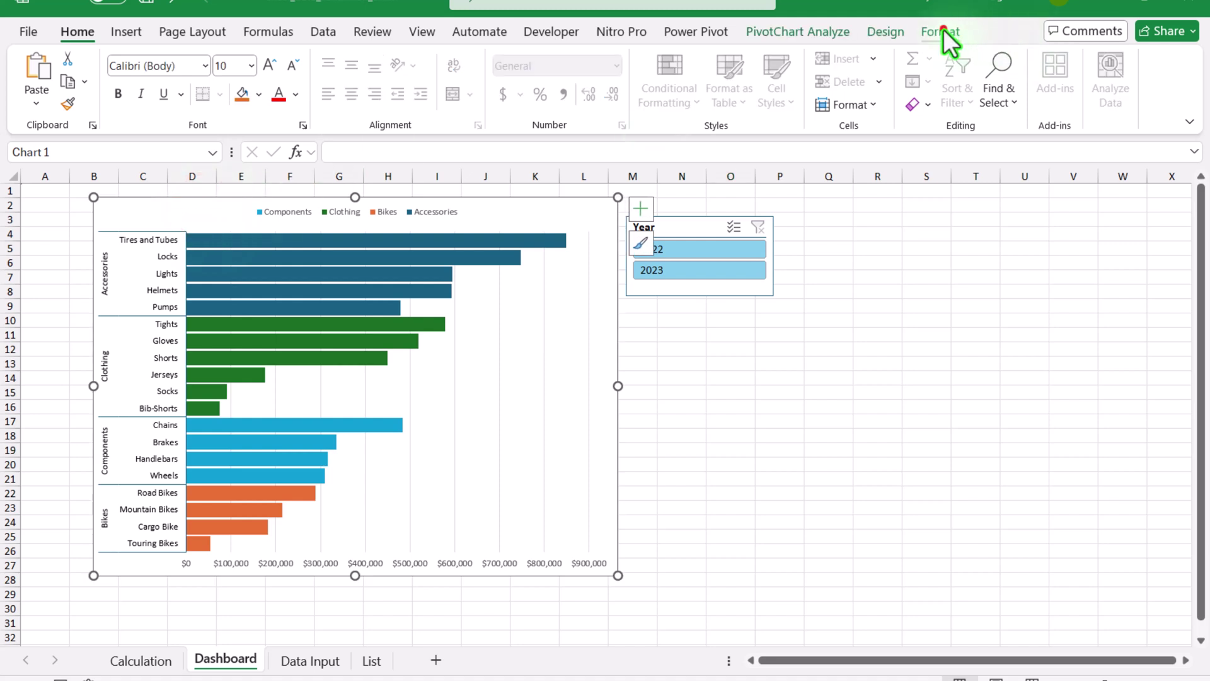
pyautogui.click(941, 32)
pyautogui.click(494, 66)
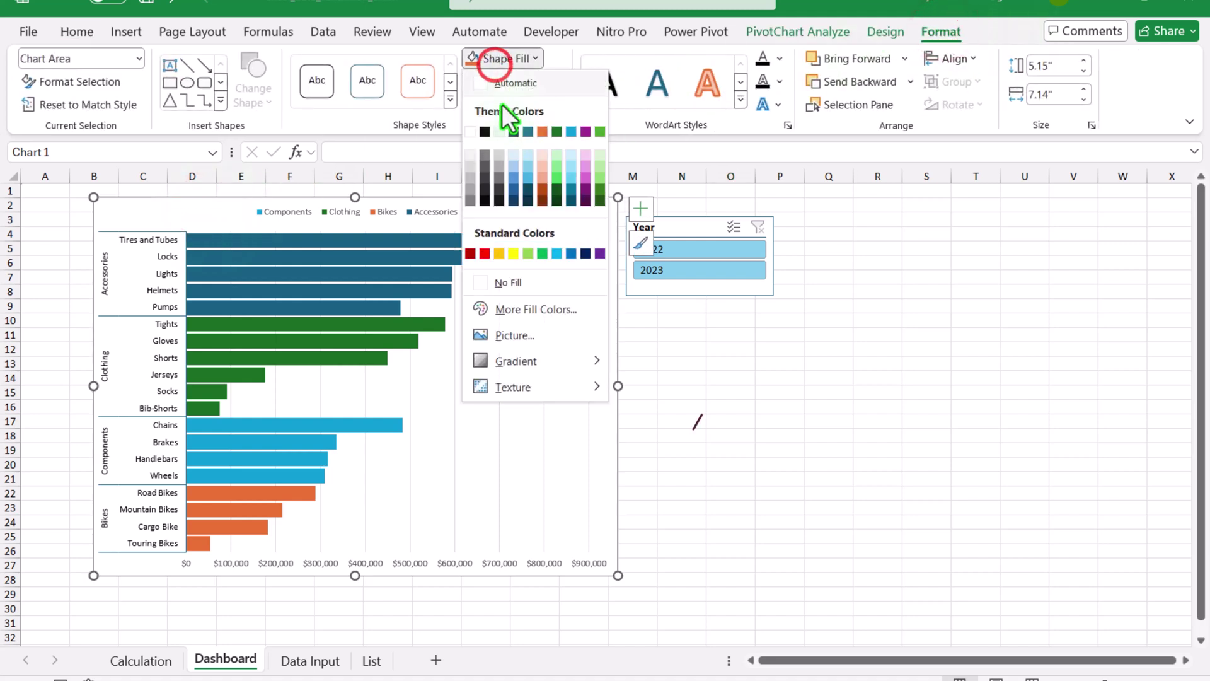
pyautogui.click(542, 282)
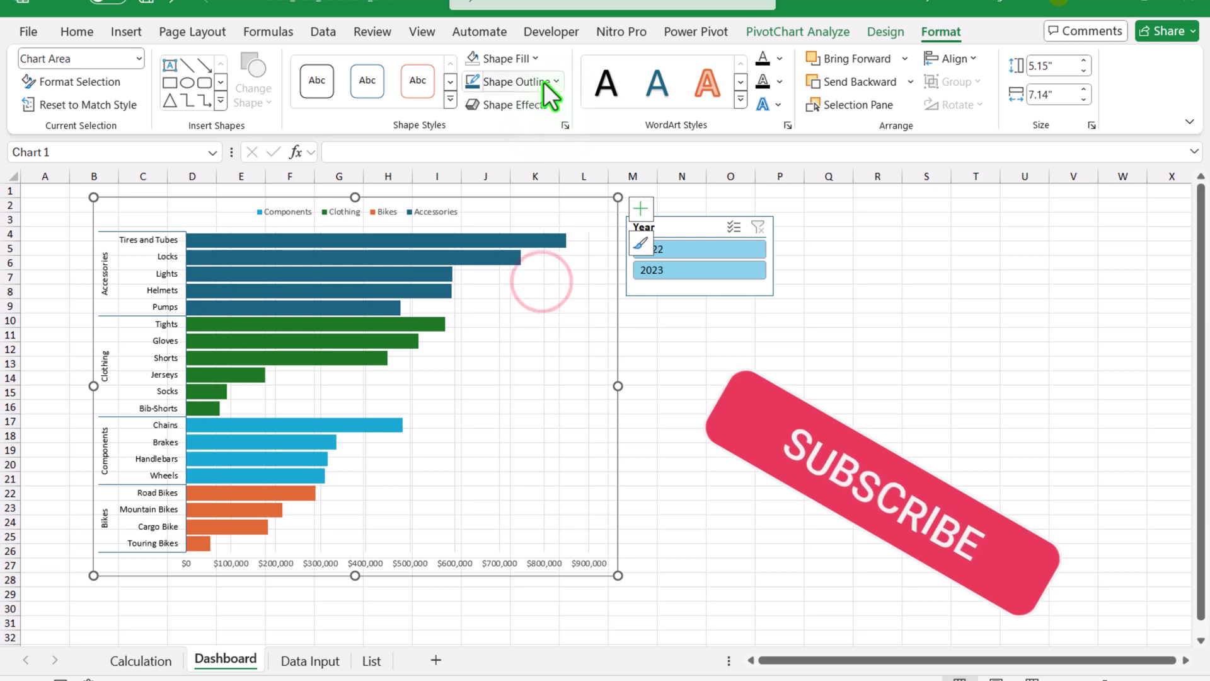
pyautogui.click(544, 81)
pyautogui.click(545, 314)
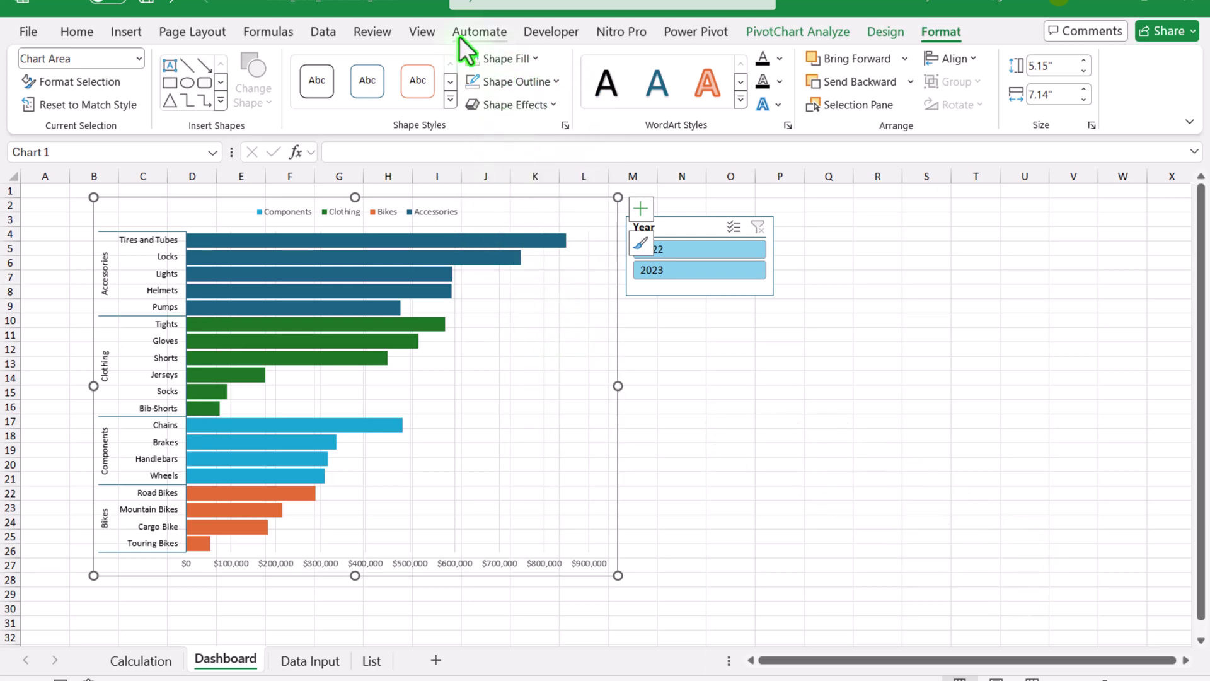
# Hide the worksheet gridlines on the Dashboard sheet.
pyautogui.click(419, 29)
pyautogui.click(696, 357)
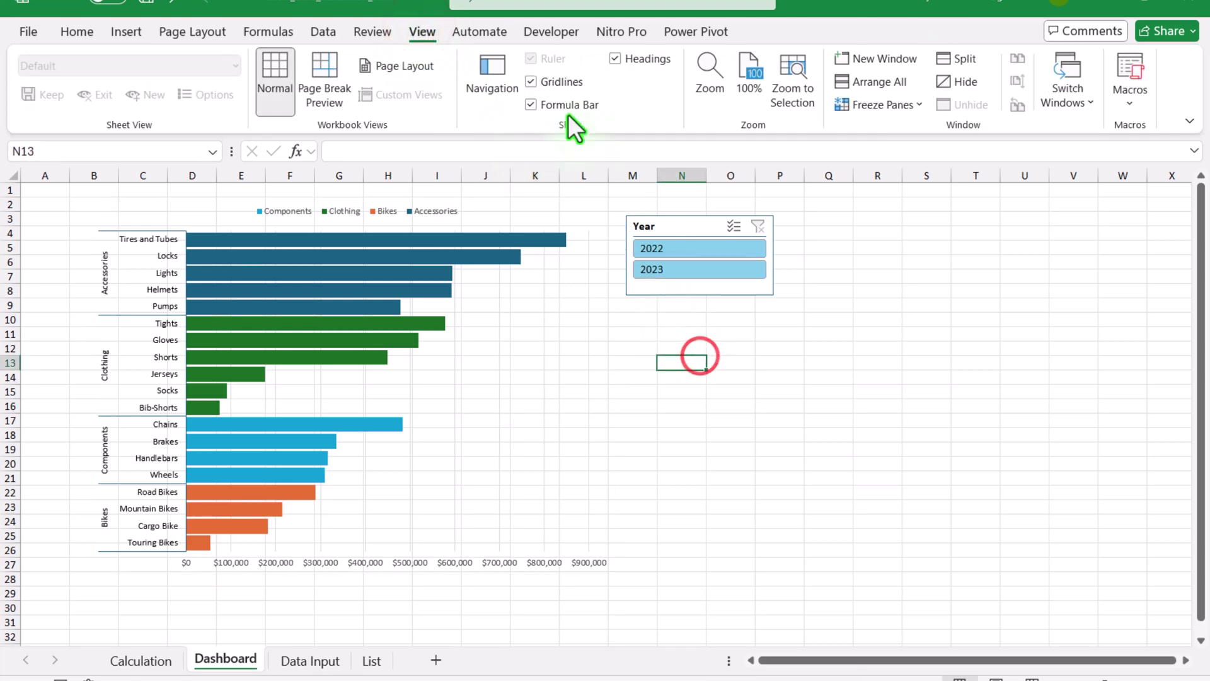
pyautogui.click(558, 85)
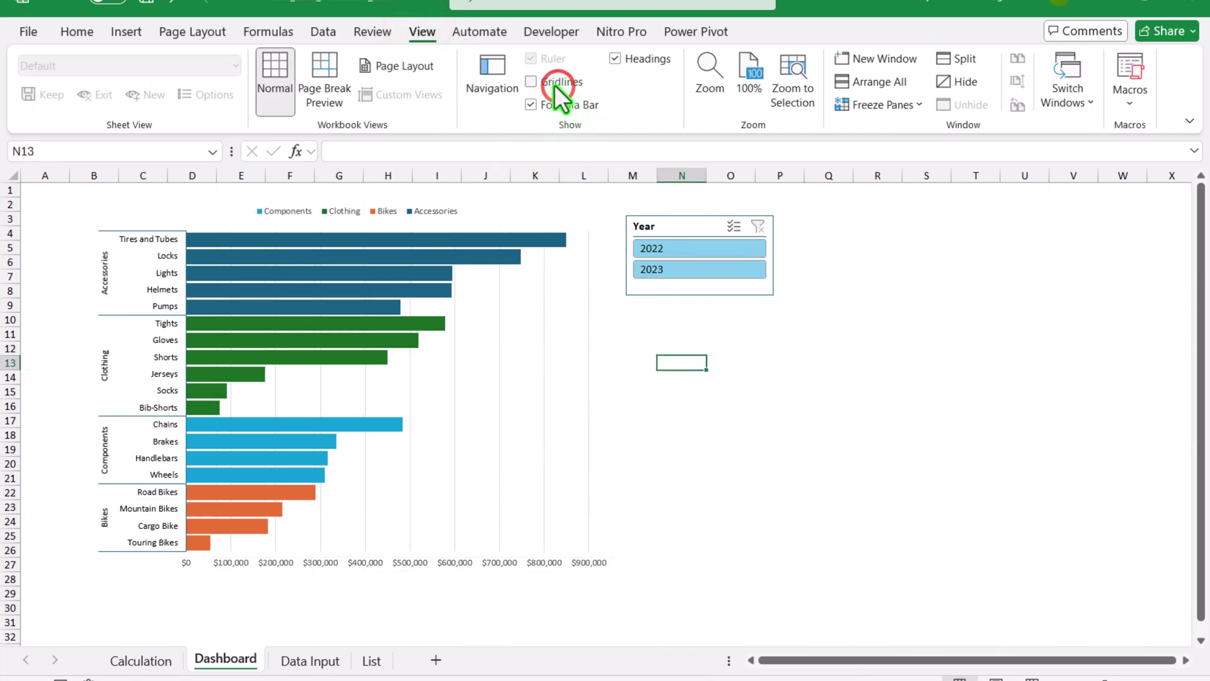
pyautogui.click(115, 30)
# Draw a rounded rectangle covering the chart area.
pyautogui.click(226, 102)
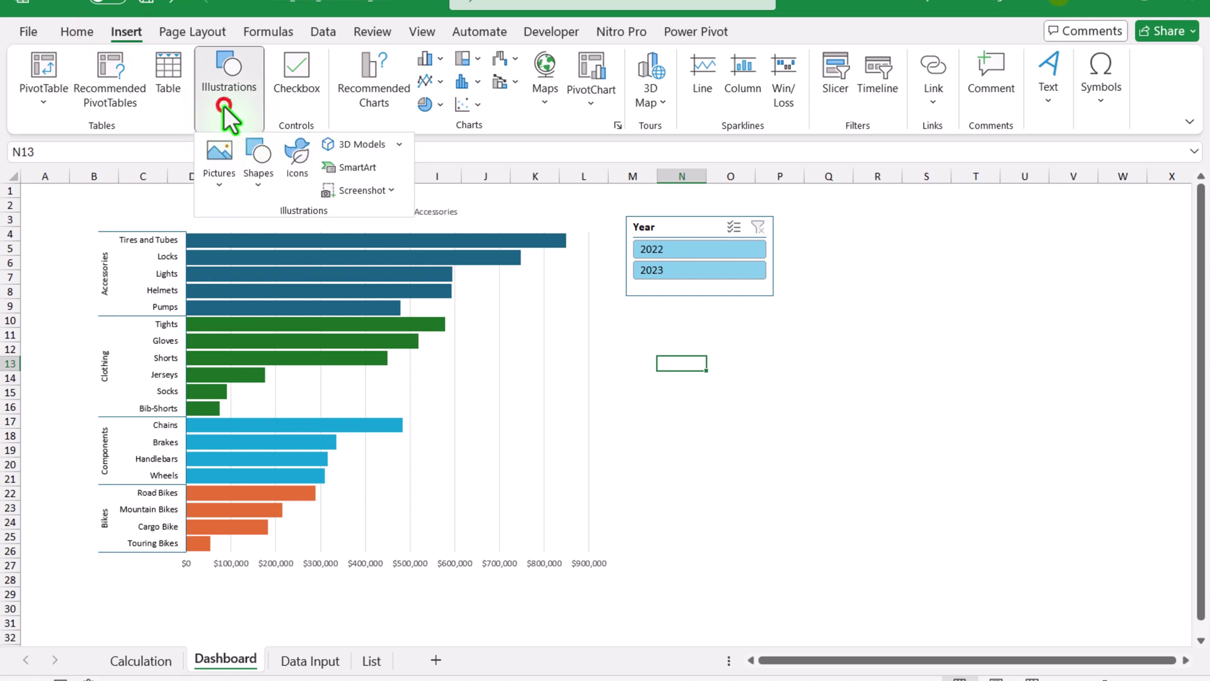
pyautogui.click(258, 183)
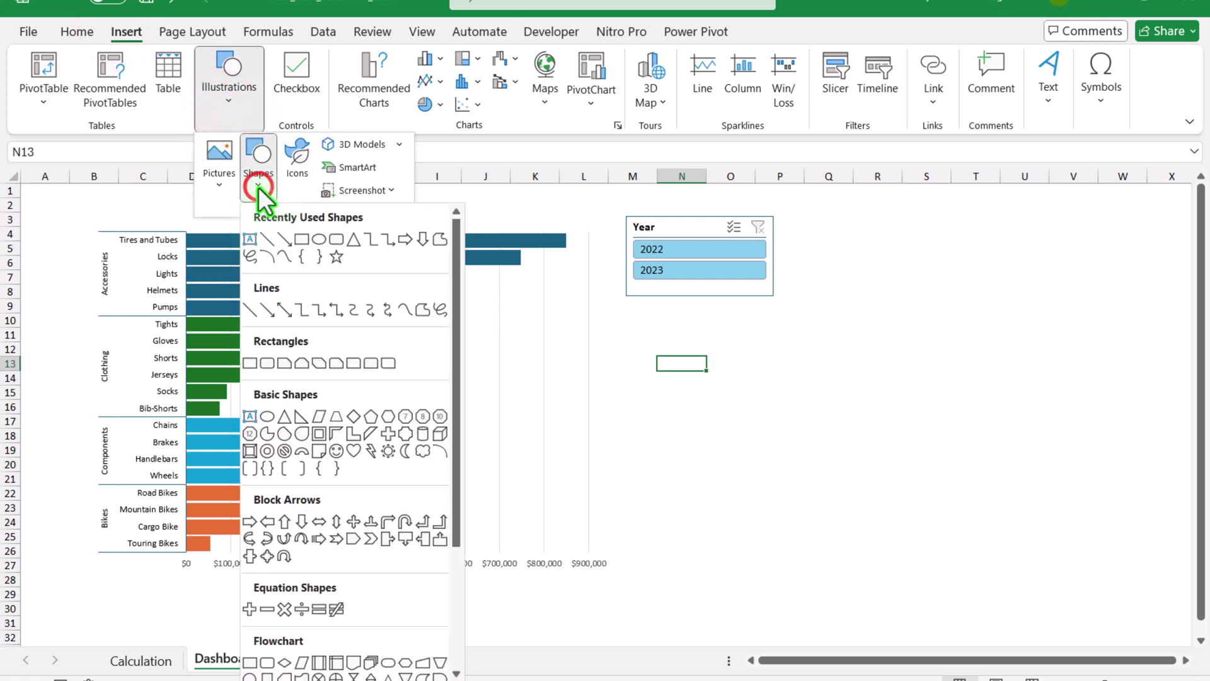
pyautogui.click(333, 239)
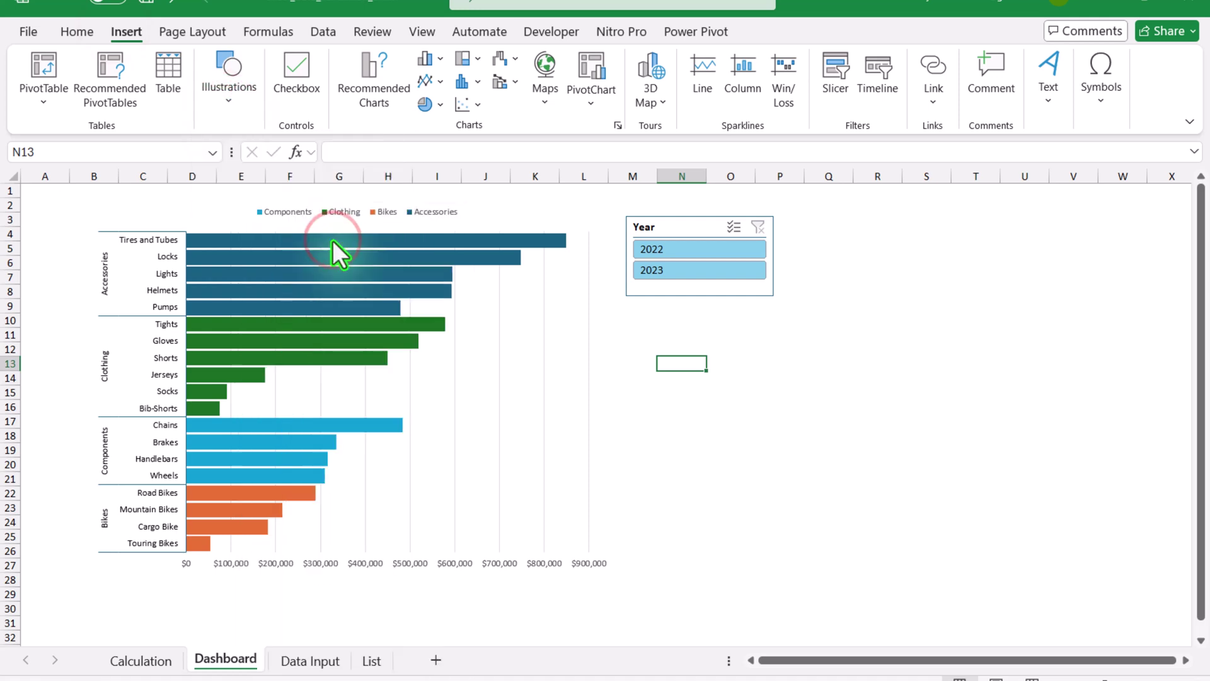
pyautogui.moveTo(79, 194); pyautogui.dragTo(621, 598)
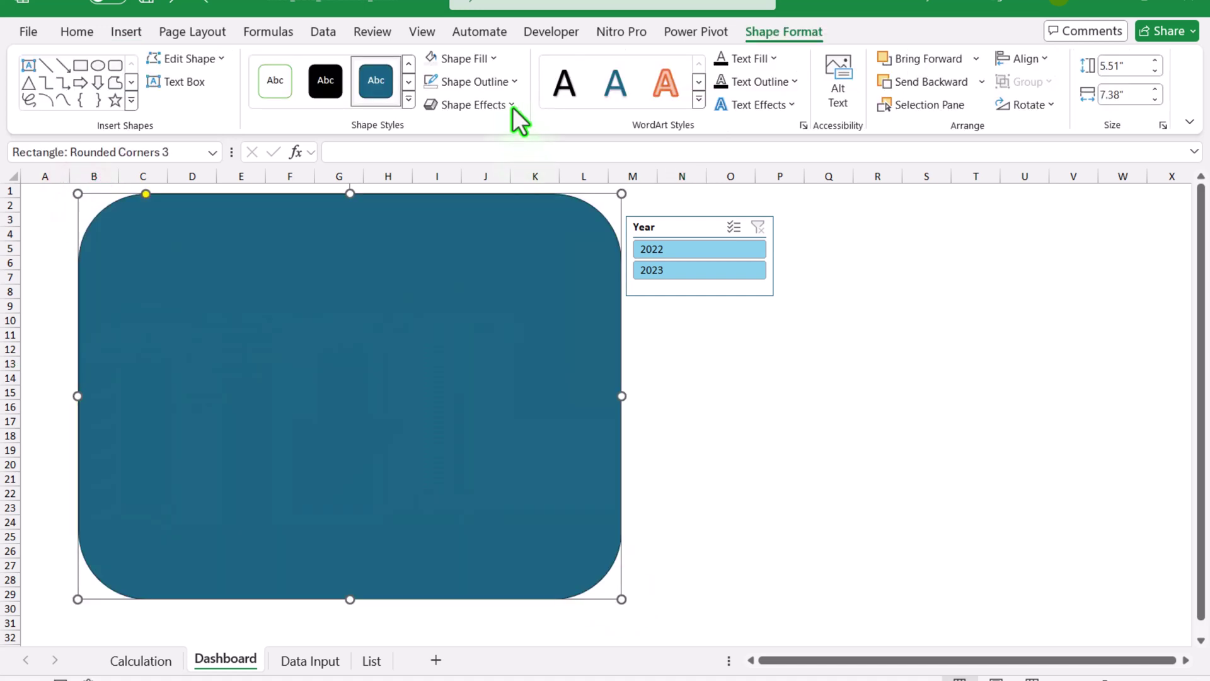
# Give the rectangle a light fill and dark teal outline, and send it behind the chart.
pyautogui.click(496, 63)
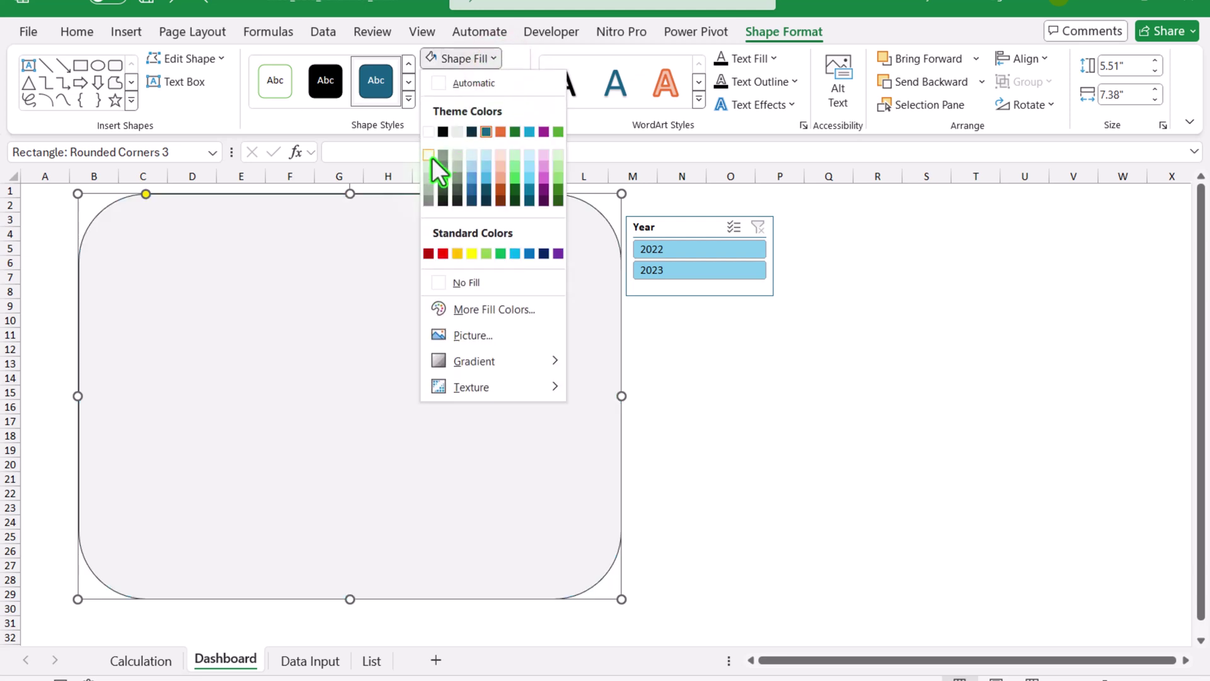
pyautogui.click(432, 157)
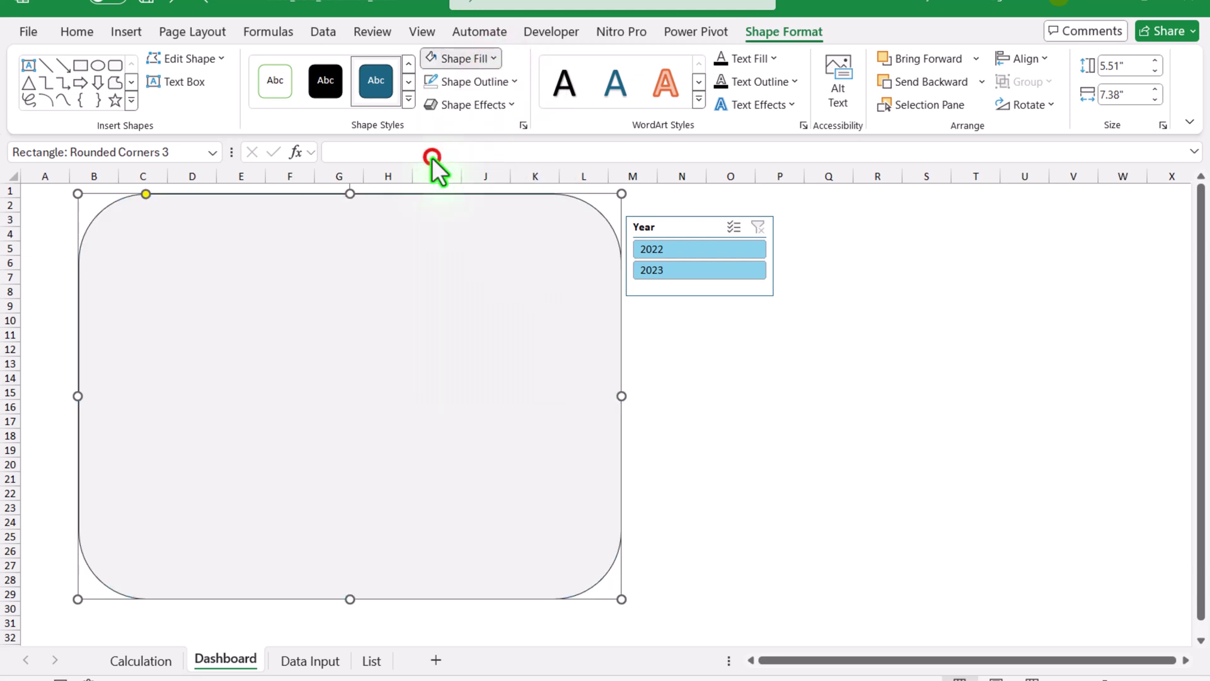
pyautogui.click(480, 81)
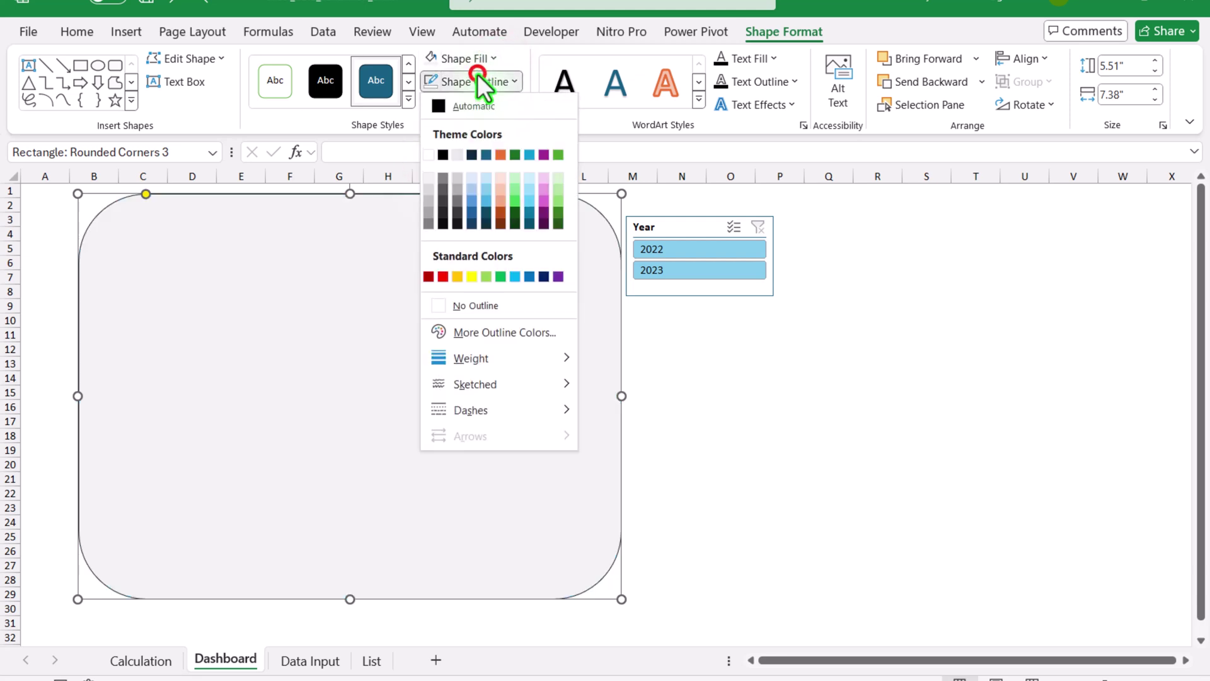
pyautogui.click(486, 154)
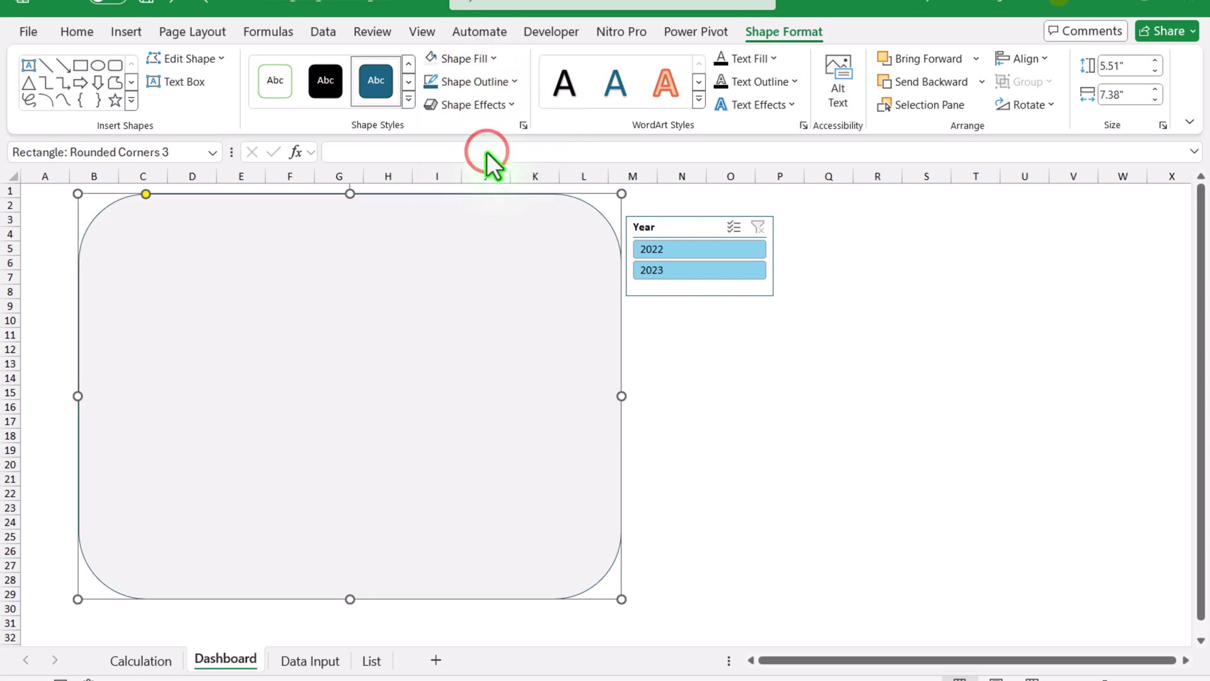
pyautogui.click(981, 81)
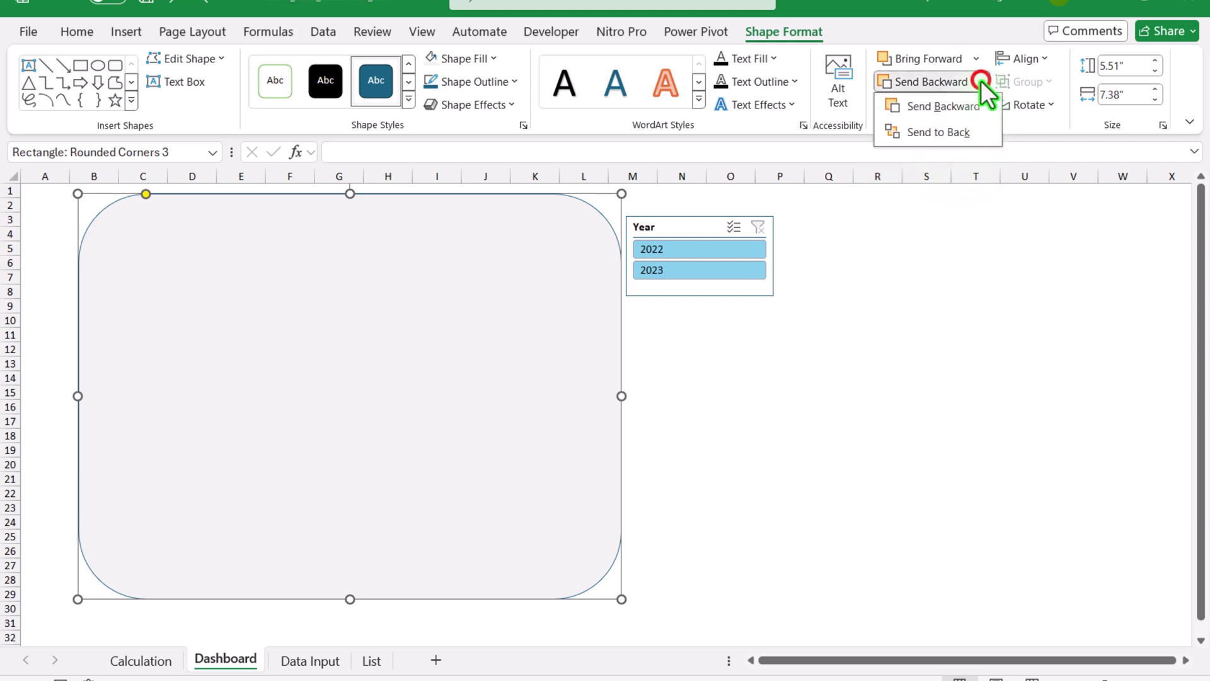
pyautogui.click(975, 131)
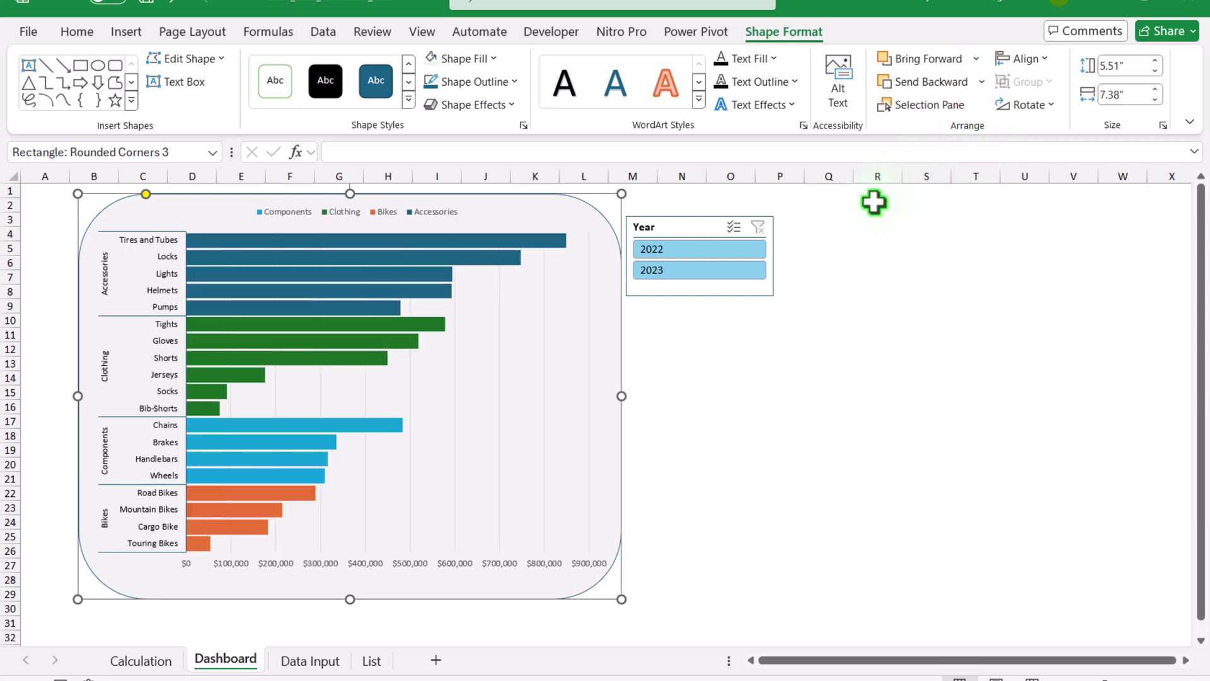